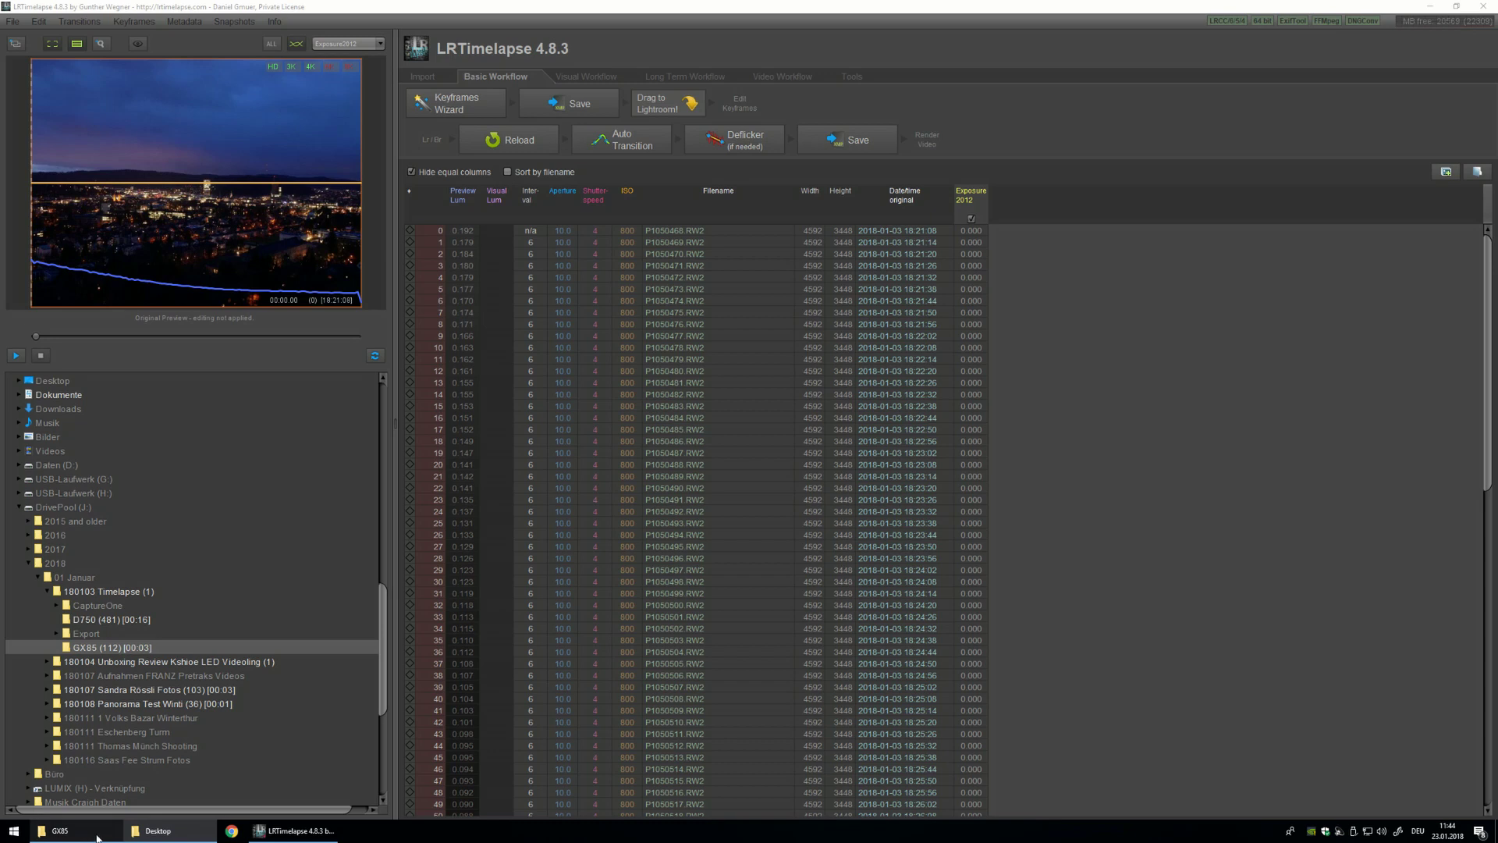
# View the GX85 raw sequence full screen from P1050468.RW2, browsing forward and back through the photos to examine the brightness change.
pyautogui.click(65, 829)
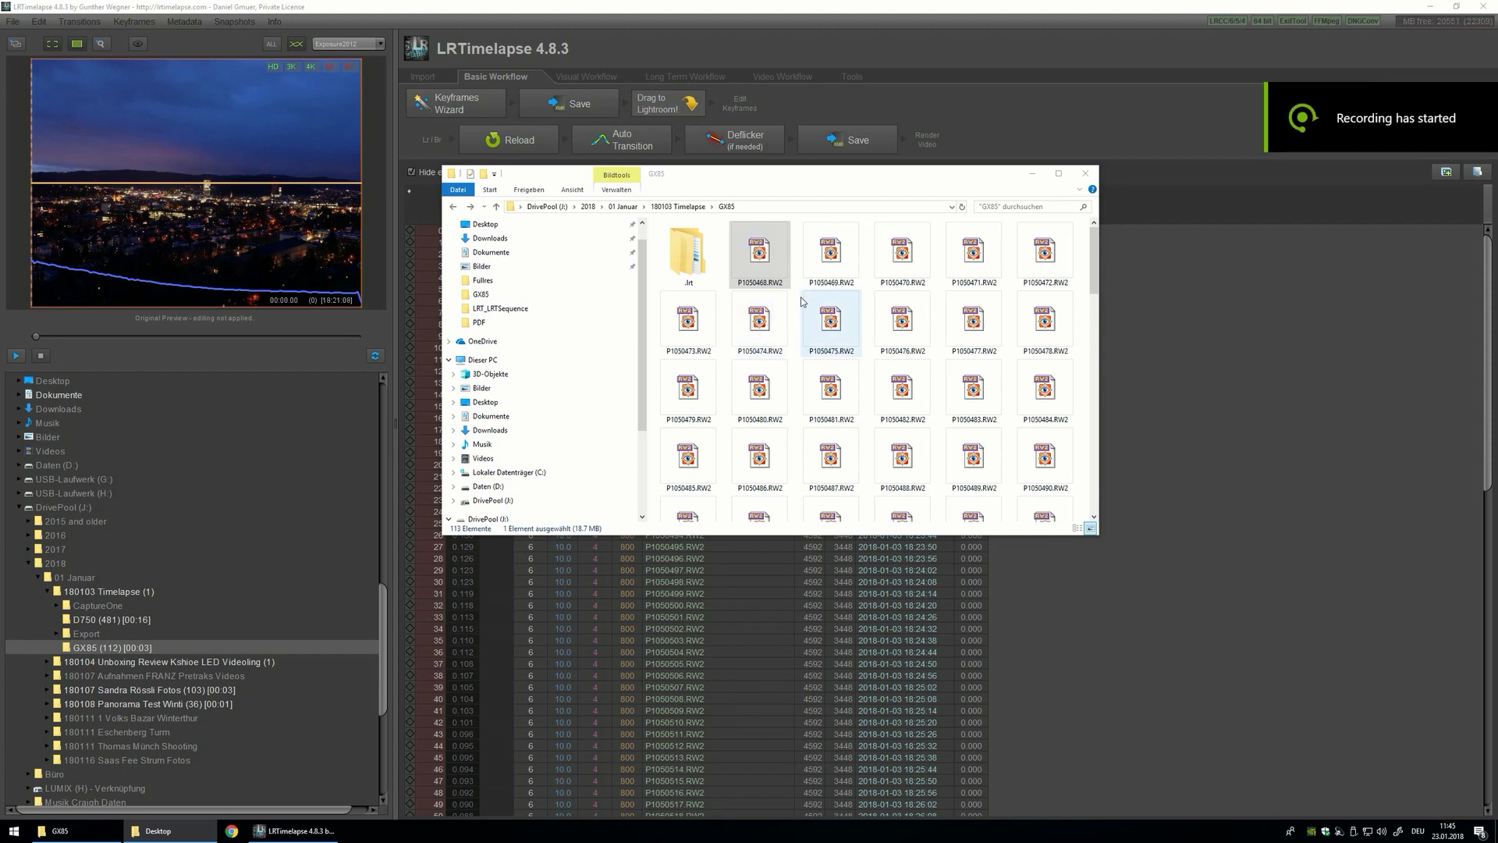
pyautogui.click(775, 286)
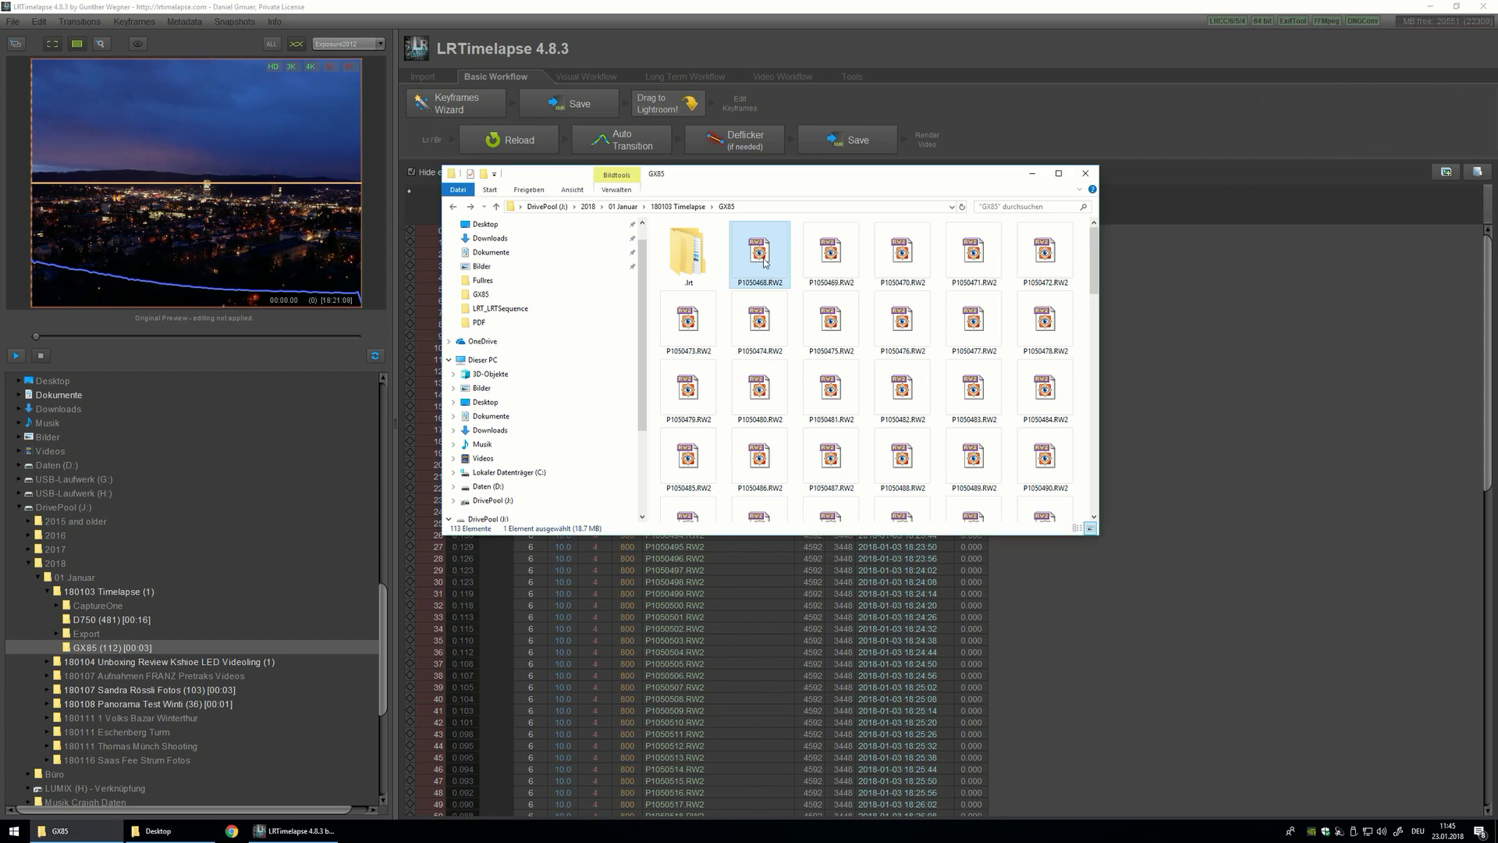
pyautogui.doubleClick(765, 262)
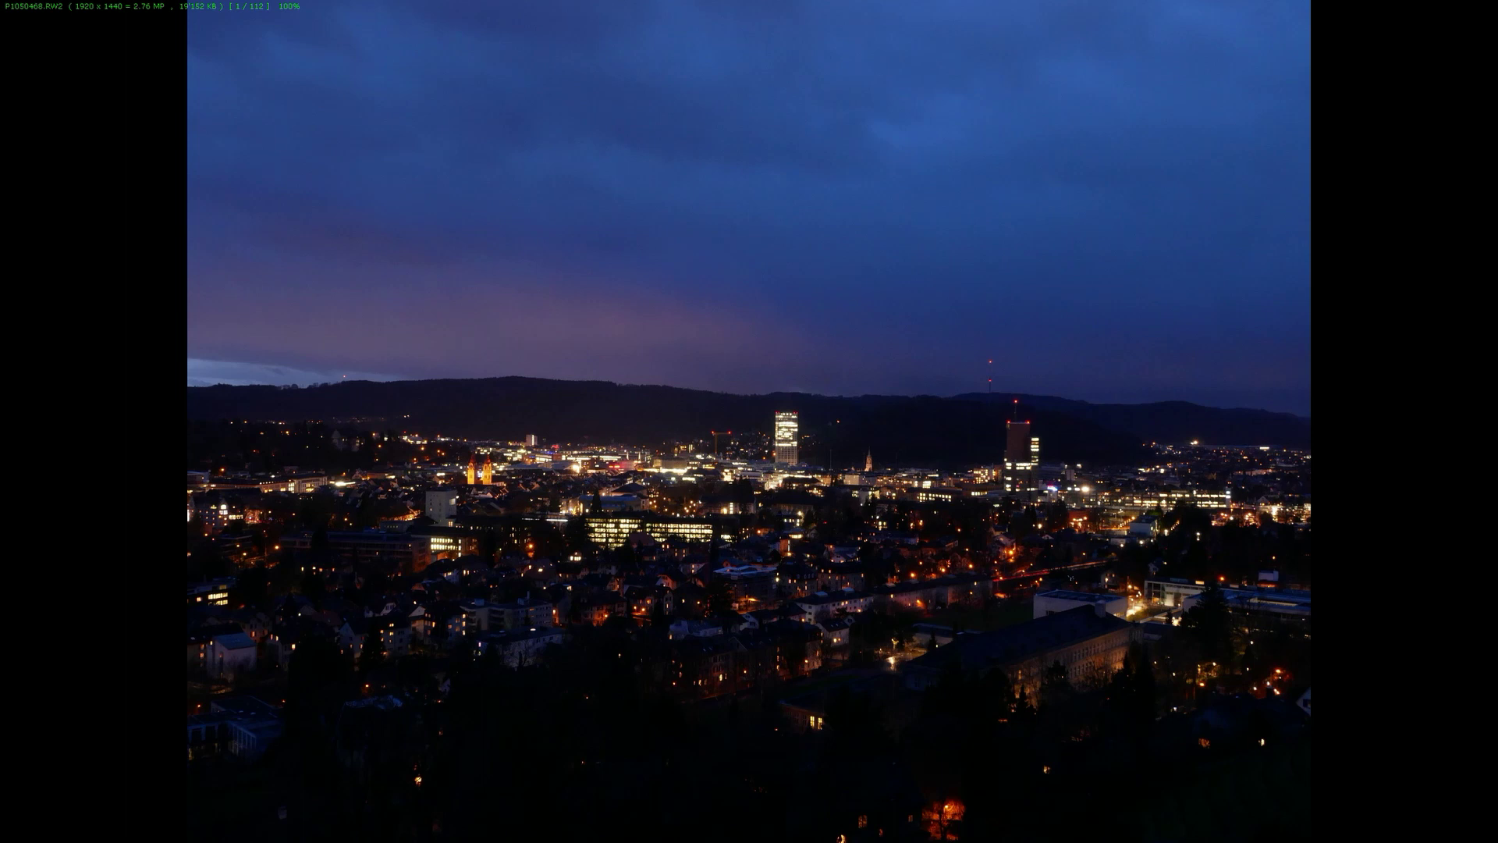
pyautogui.scroll(-20, 759, 265)
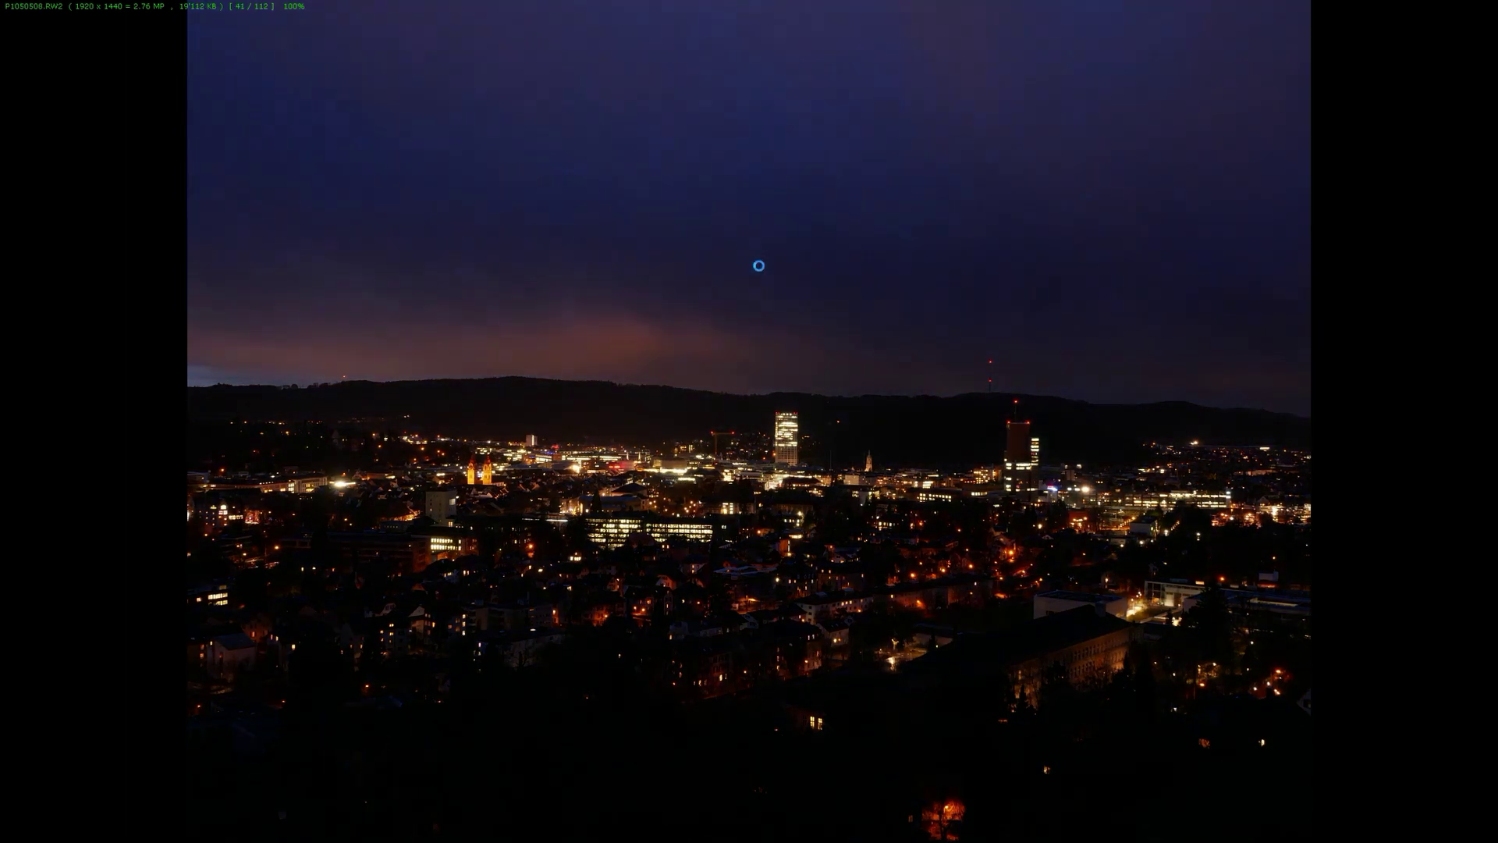
pyautogui.scroll(-20, 758, 265)
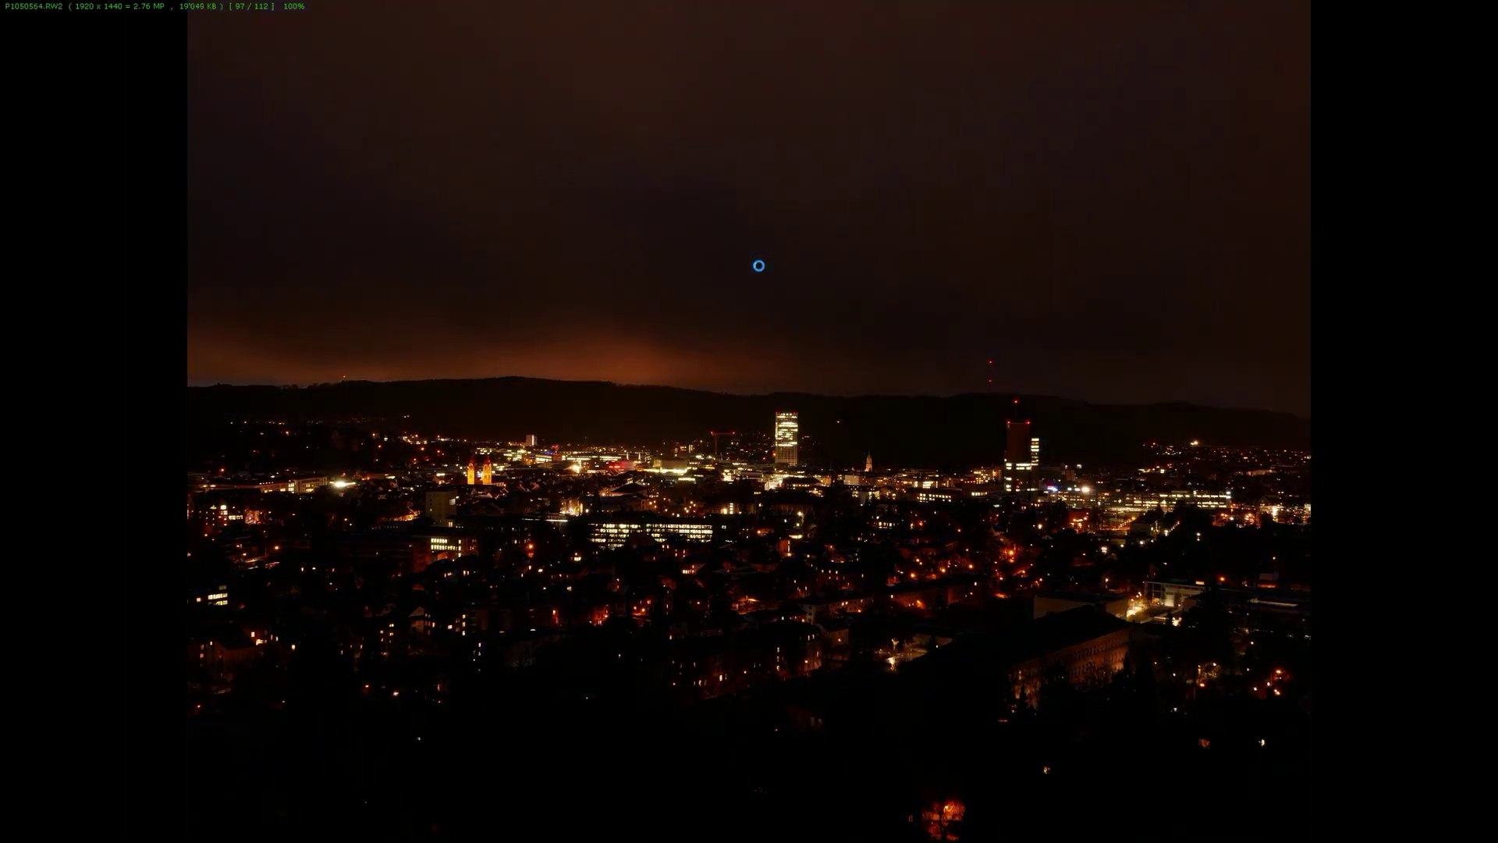
pyautogui.scroll(-15, 758, 266)
pyautogui.scroll(20, 759, 265)
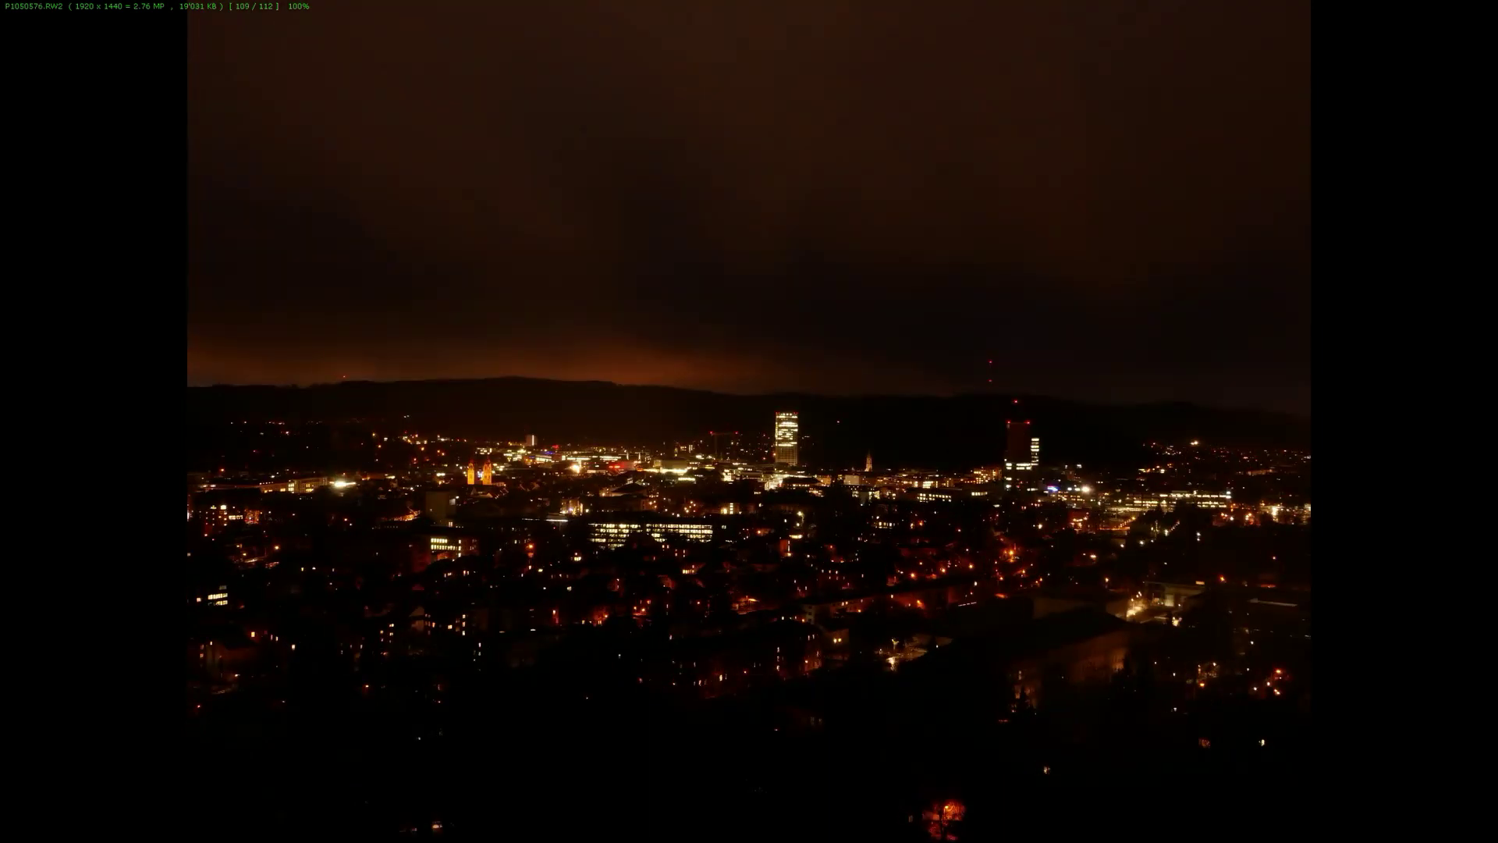
pyautogui.scroll(20, 759, 265)
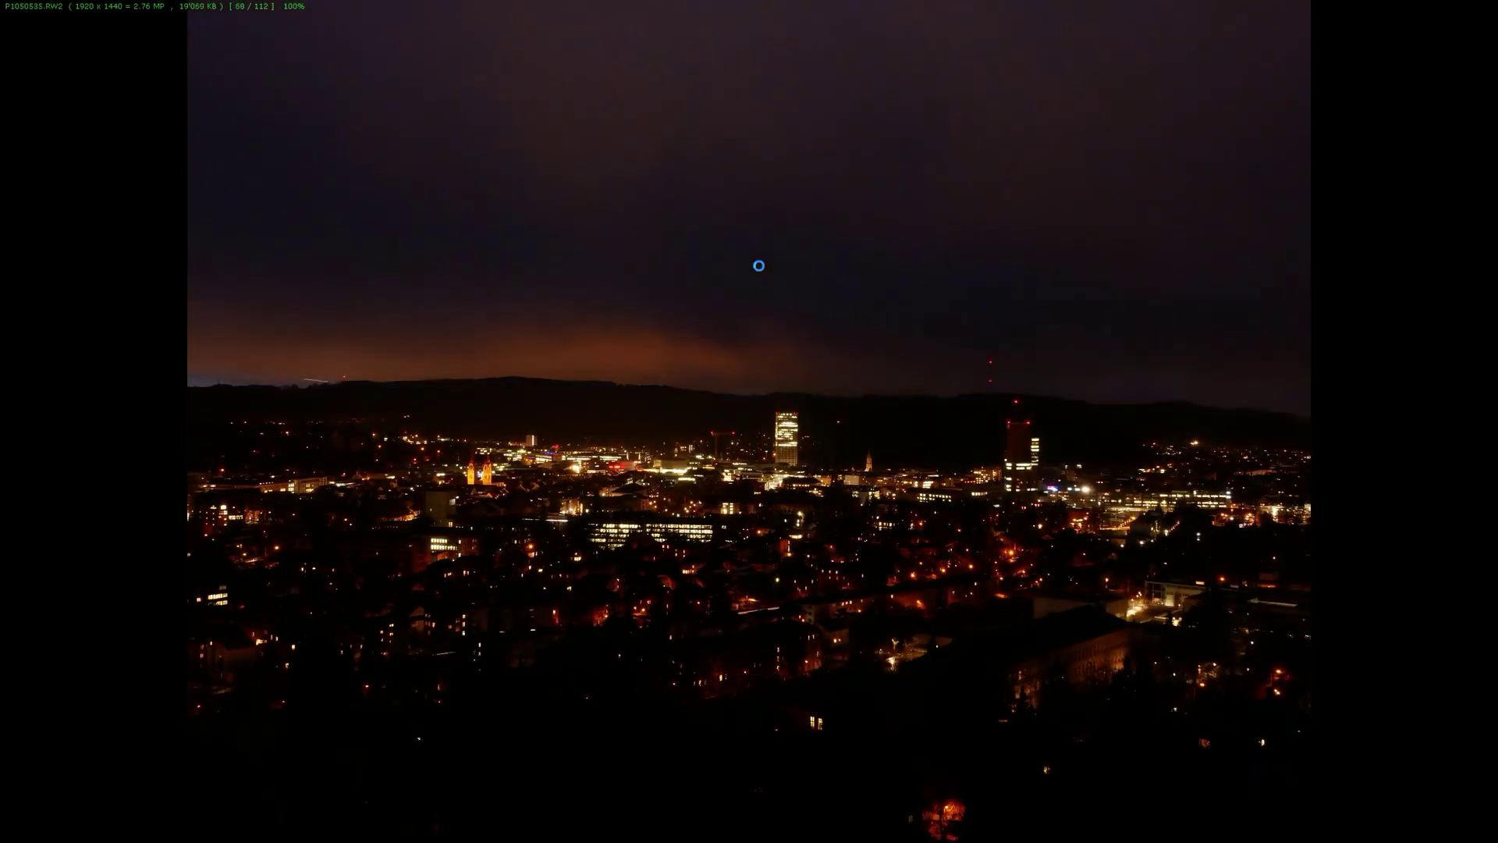
pyautogui.scroll(-14, 758, 265)
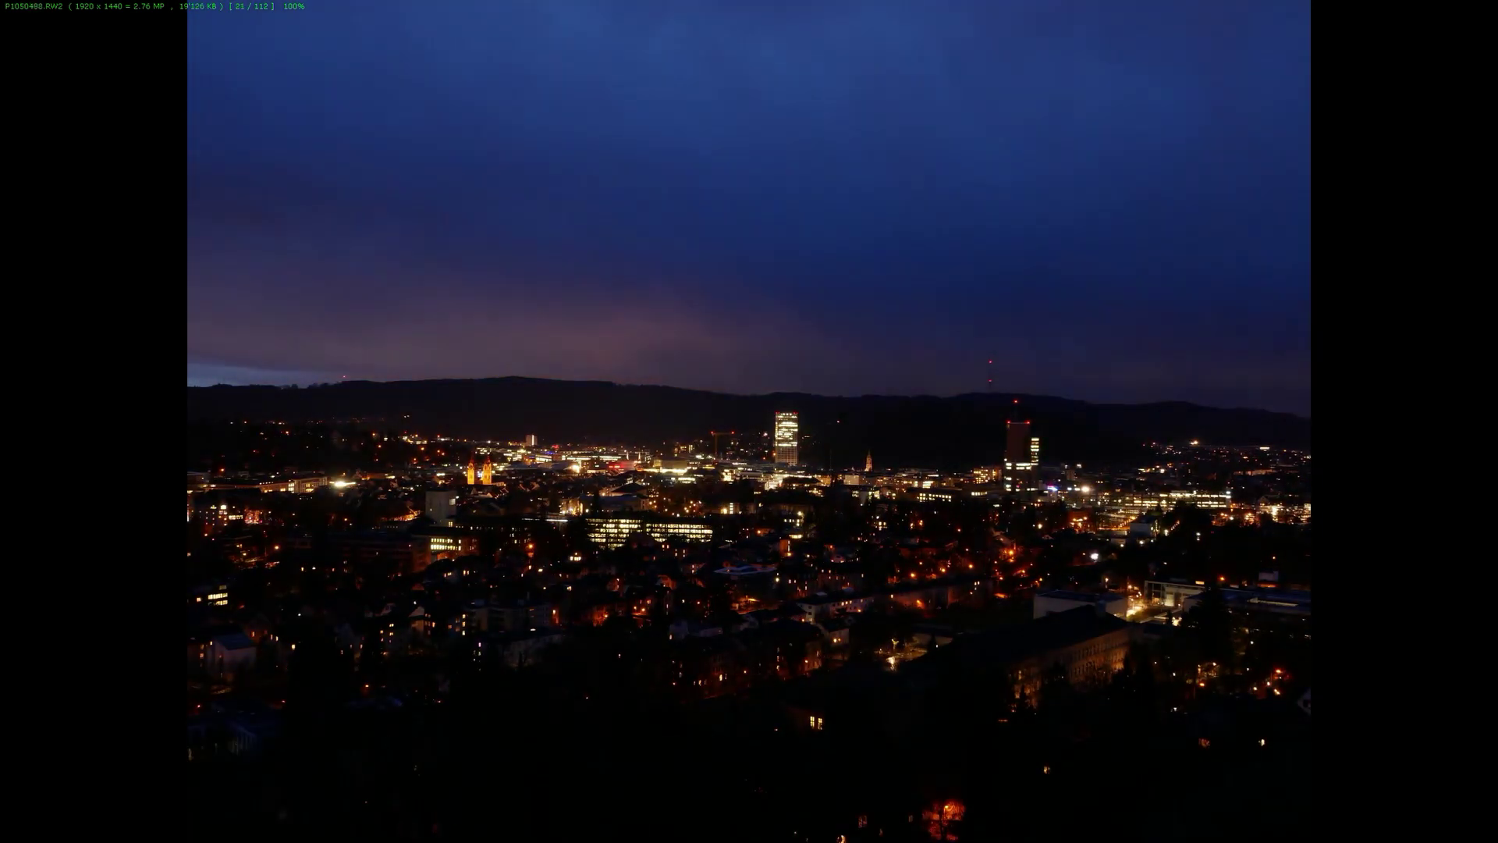
pyautogui.scroll(-20, 758, 265)
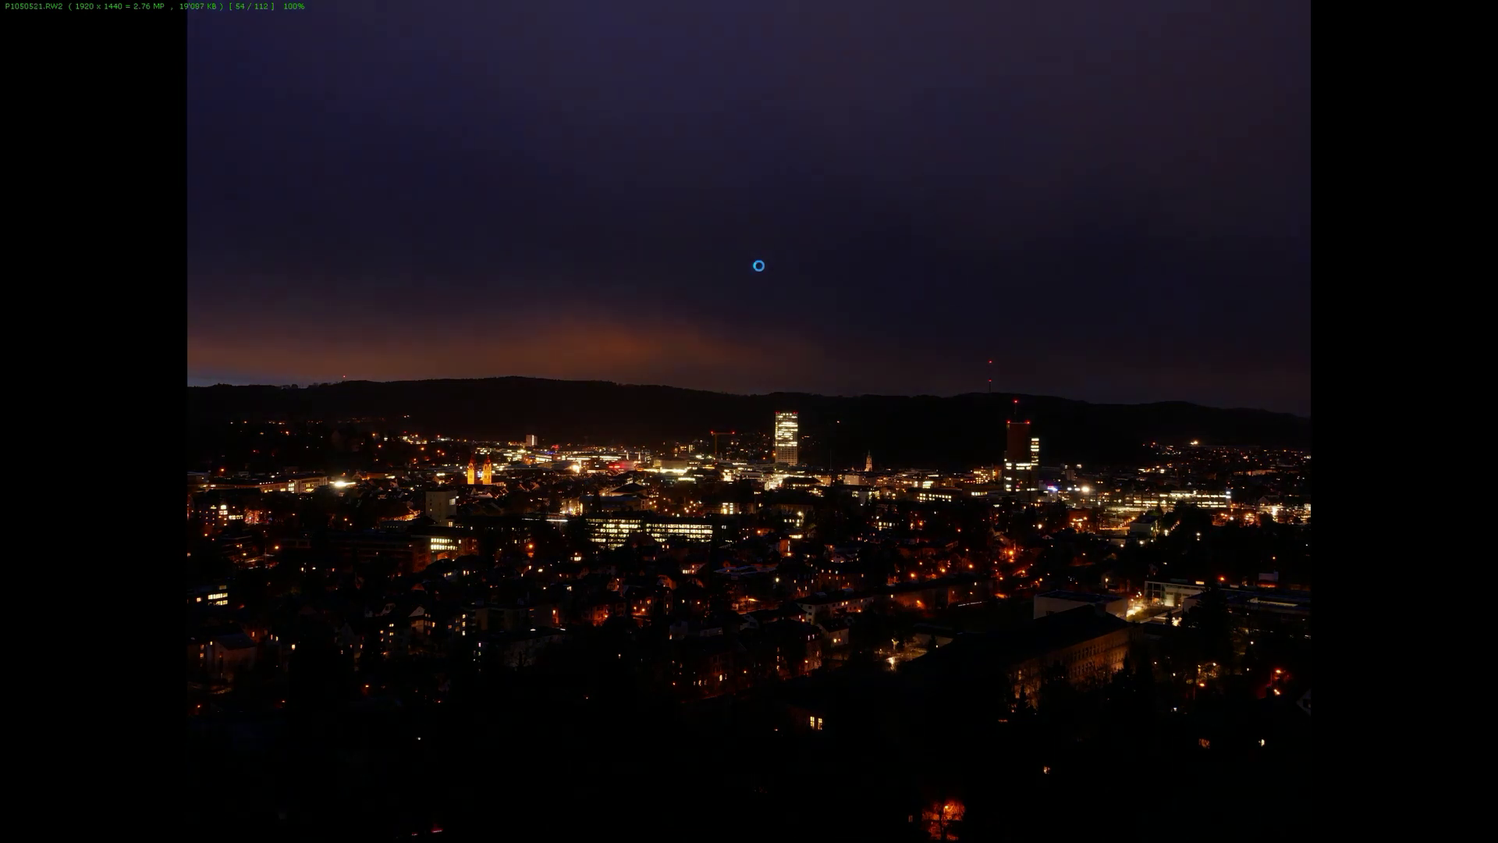
pyautogui.scroll(-14, 759, 266)
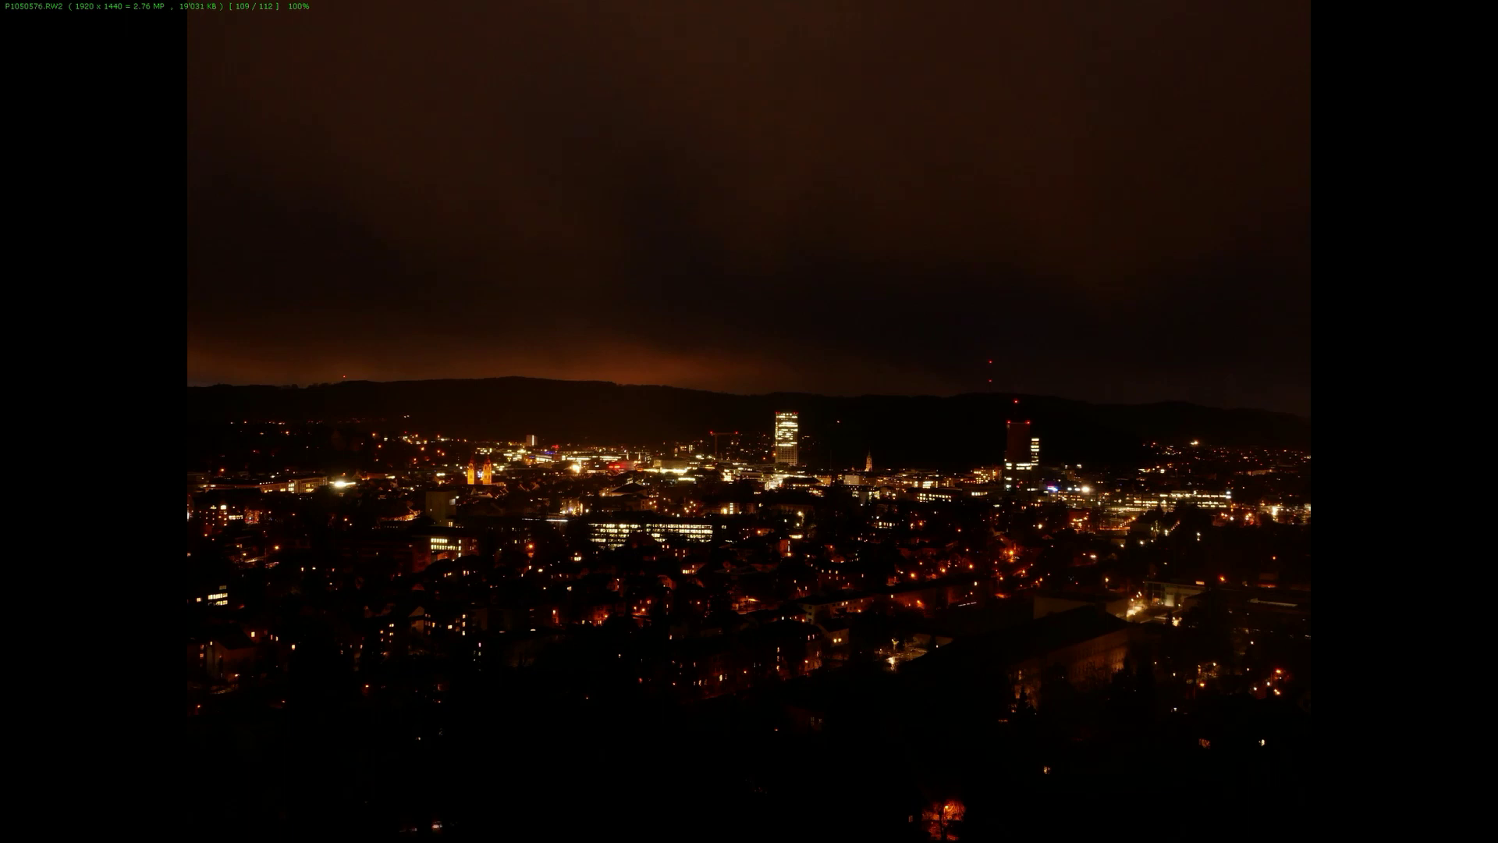
pyautogui.scroll(3, 759, 265)
pyautogui.scroll(-5, 759, 266)
pyautogui.press('Escape')
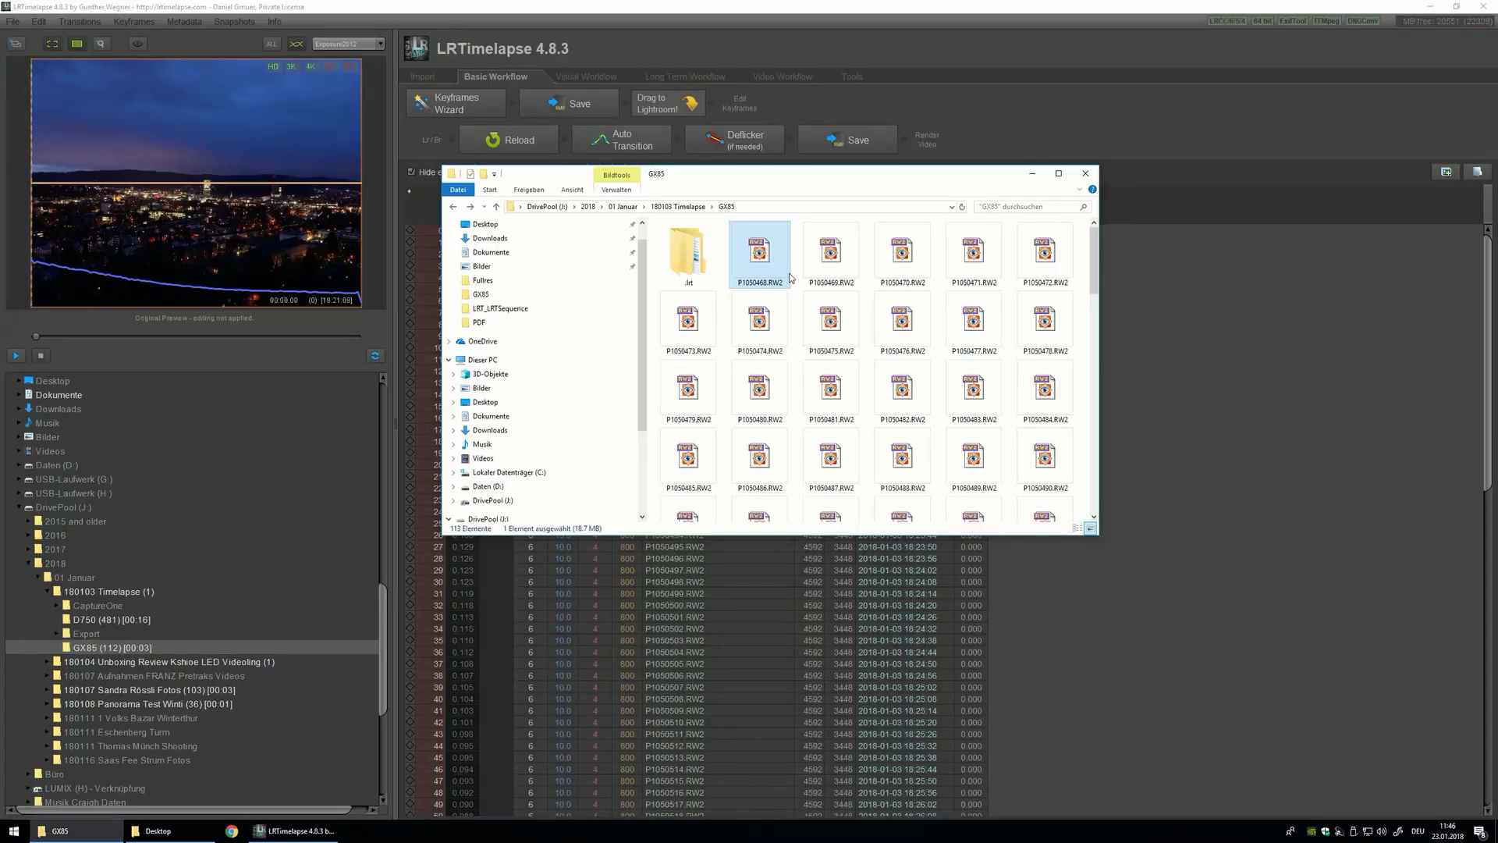
# Delete the last two raw files, P1050578.RW2 and P1050579.RW2, from the GX85 folder.
pyautogui.click(973, 485)
pyautogui.keyDown('shift'); pyautogui.click(921, 497); pyautogui.keyUp('shift')
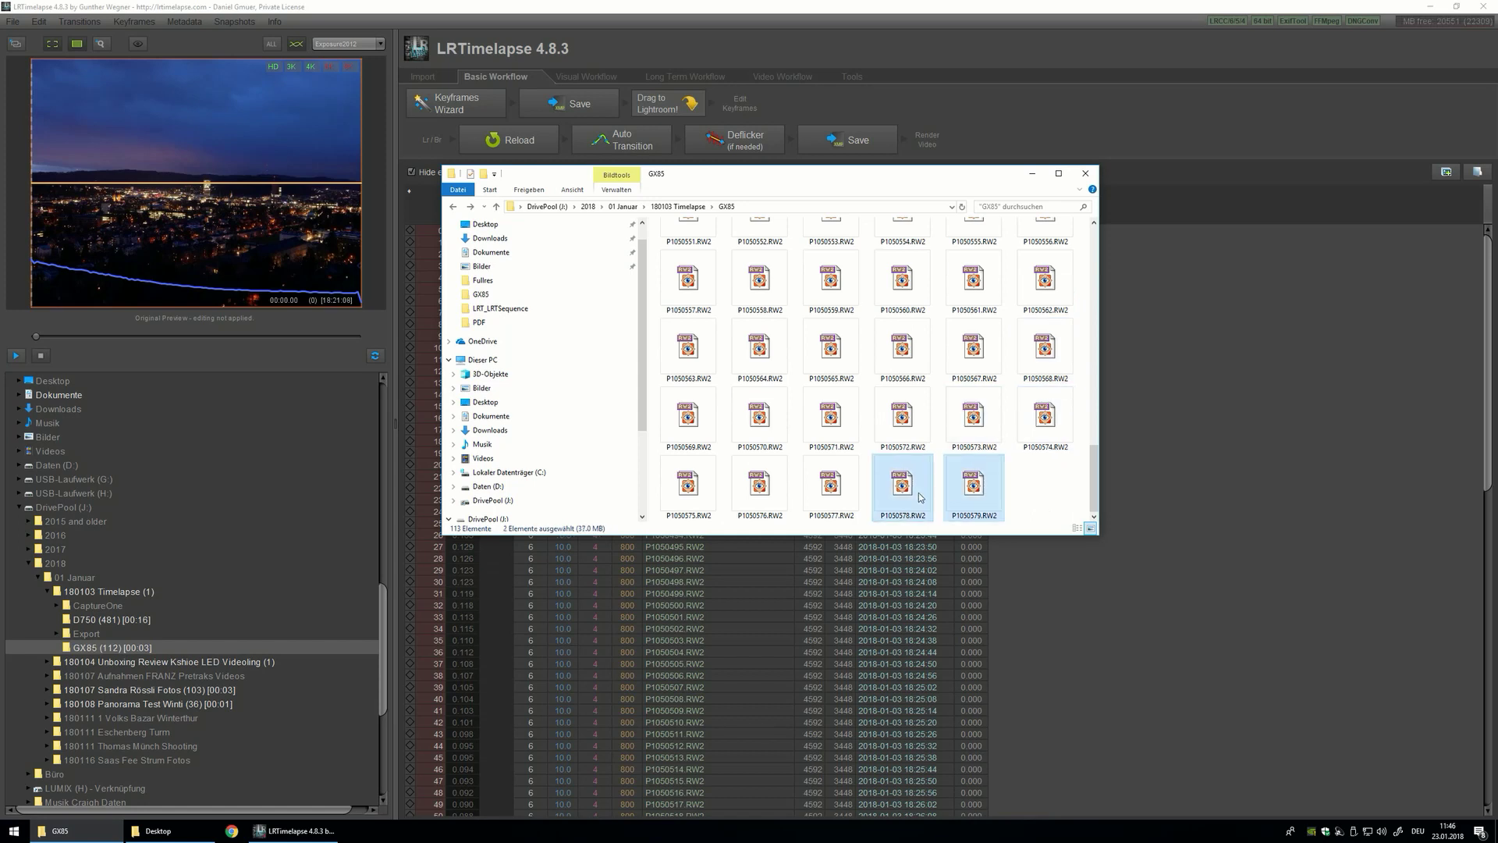
pyautogui.press('Delete')
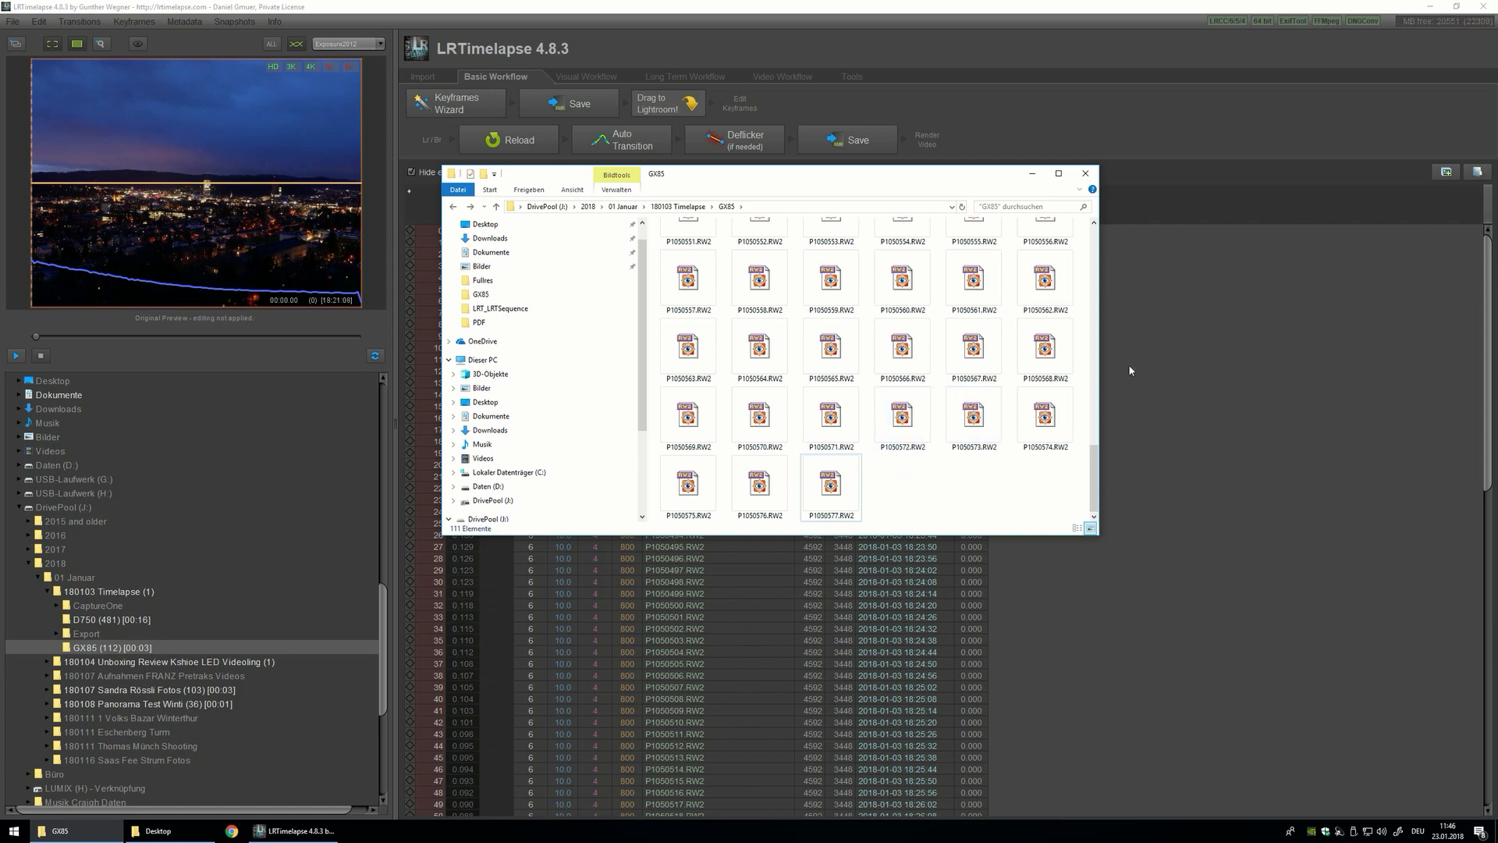
# Switch back to LRTimelapse and reload the GX85 folder by way of 01 Januar, discarding the unsaved XMP metadata.
pyautogui.click(811, 12)
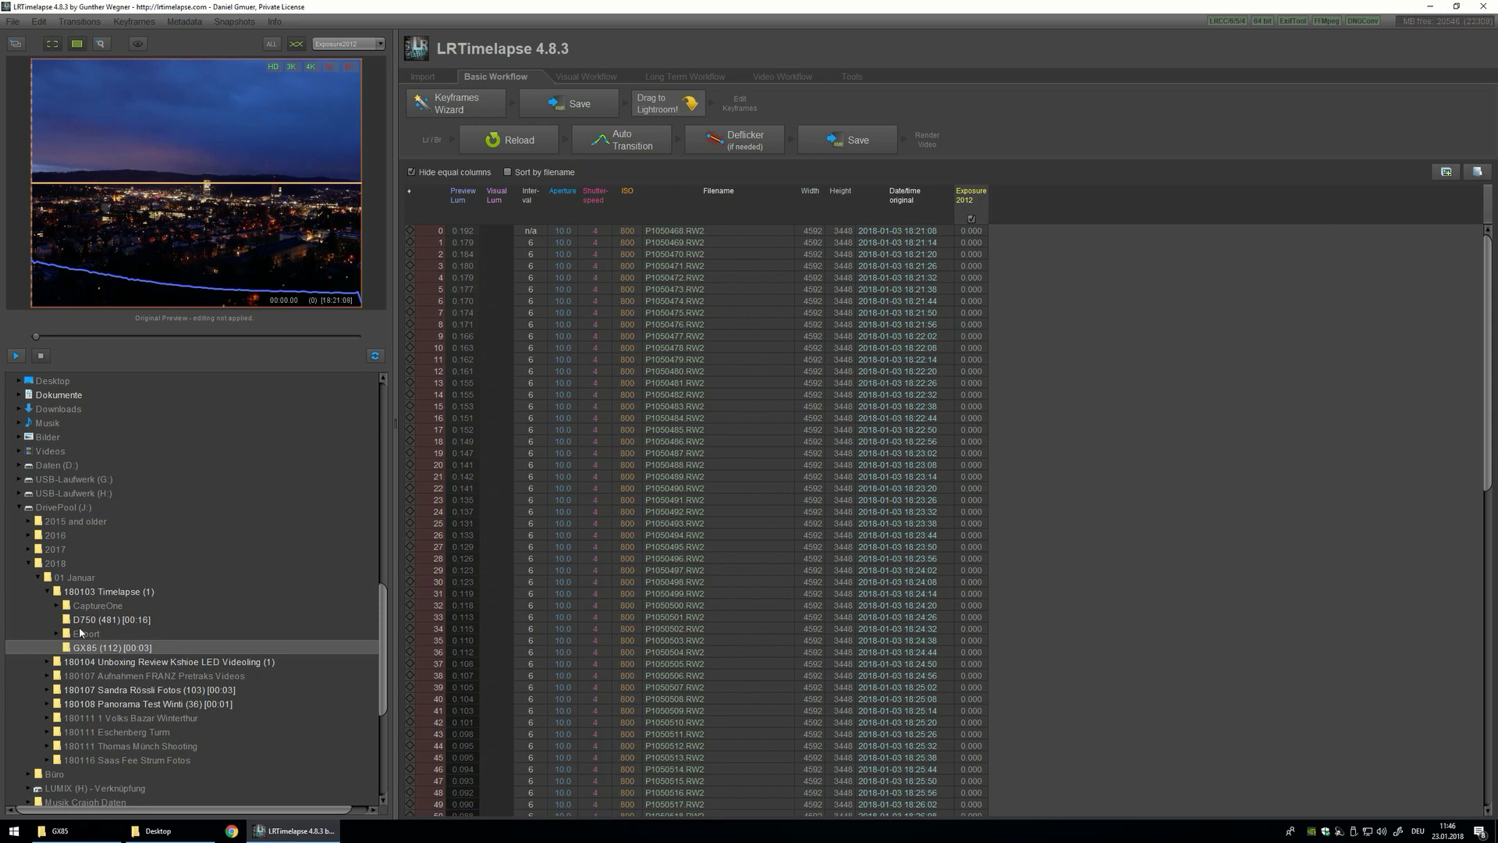
pyautogui.click(62, 582)
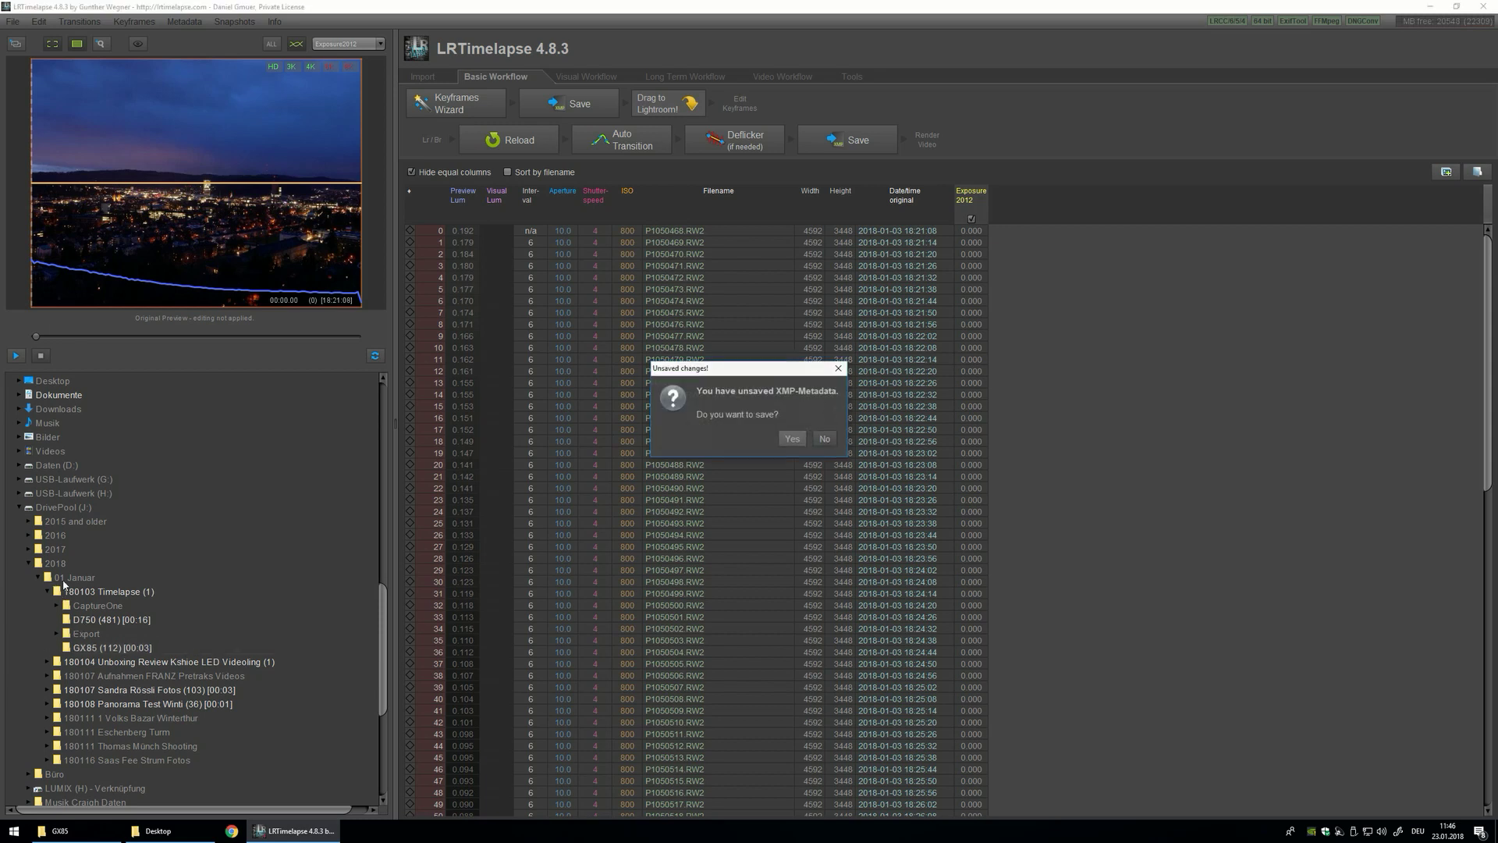
pyautogui.click(824, 438)
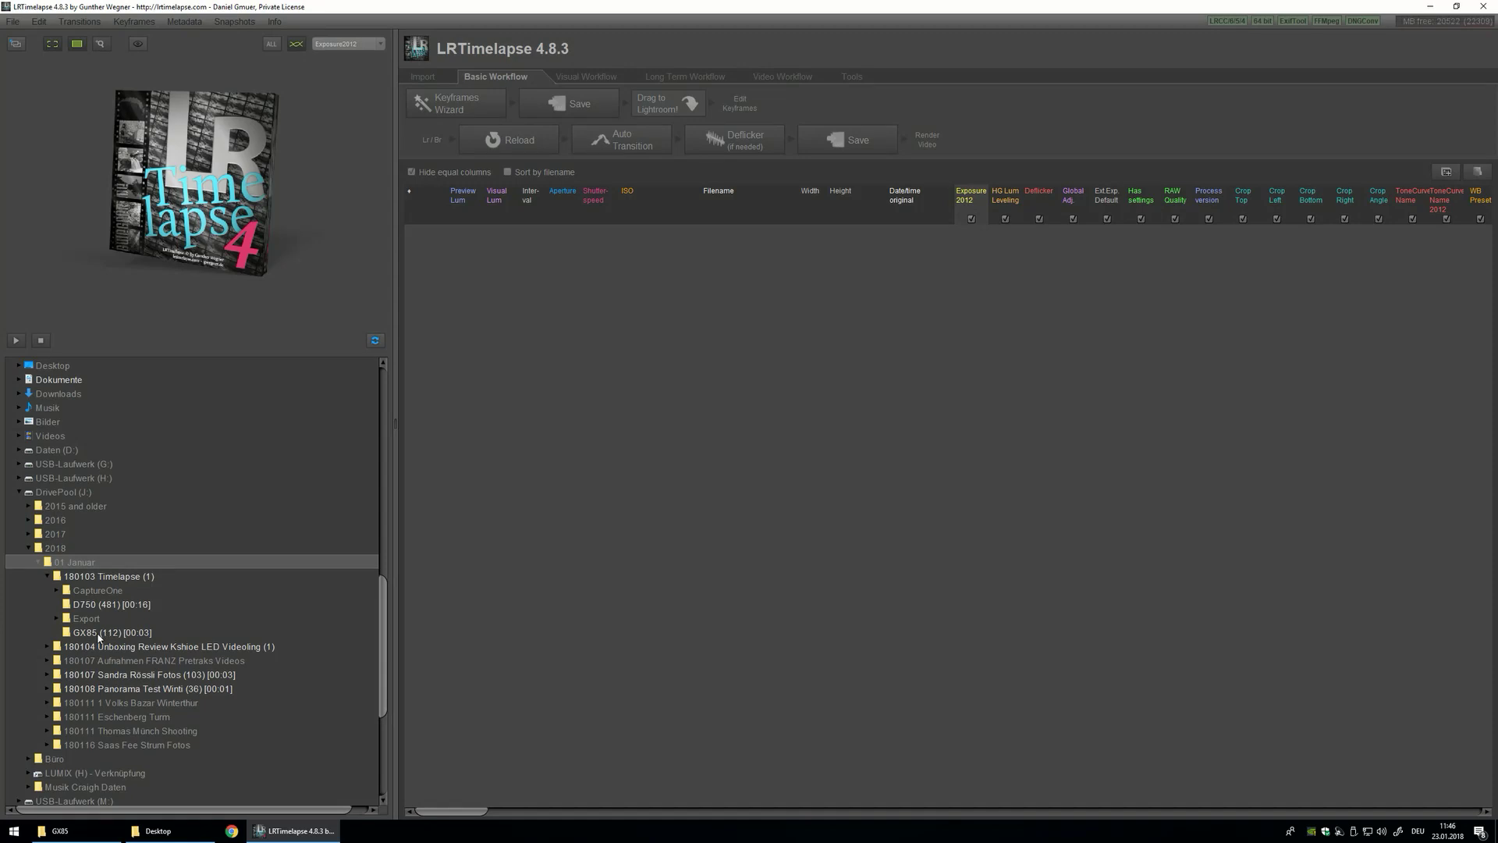
pyautogui.click(99, 633)
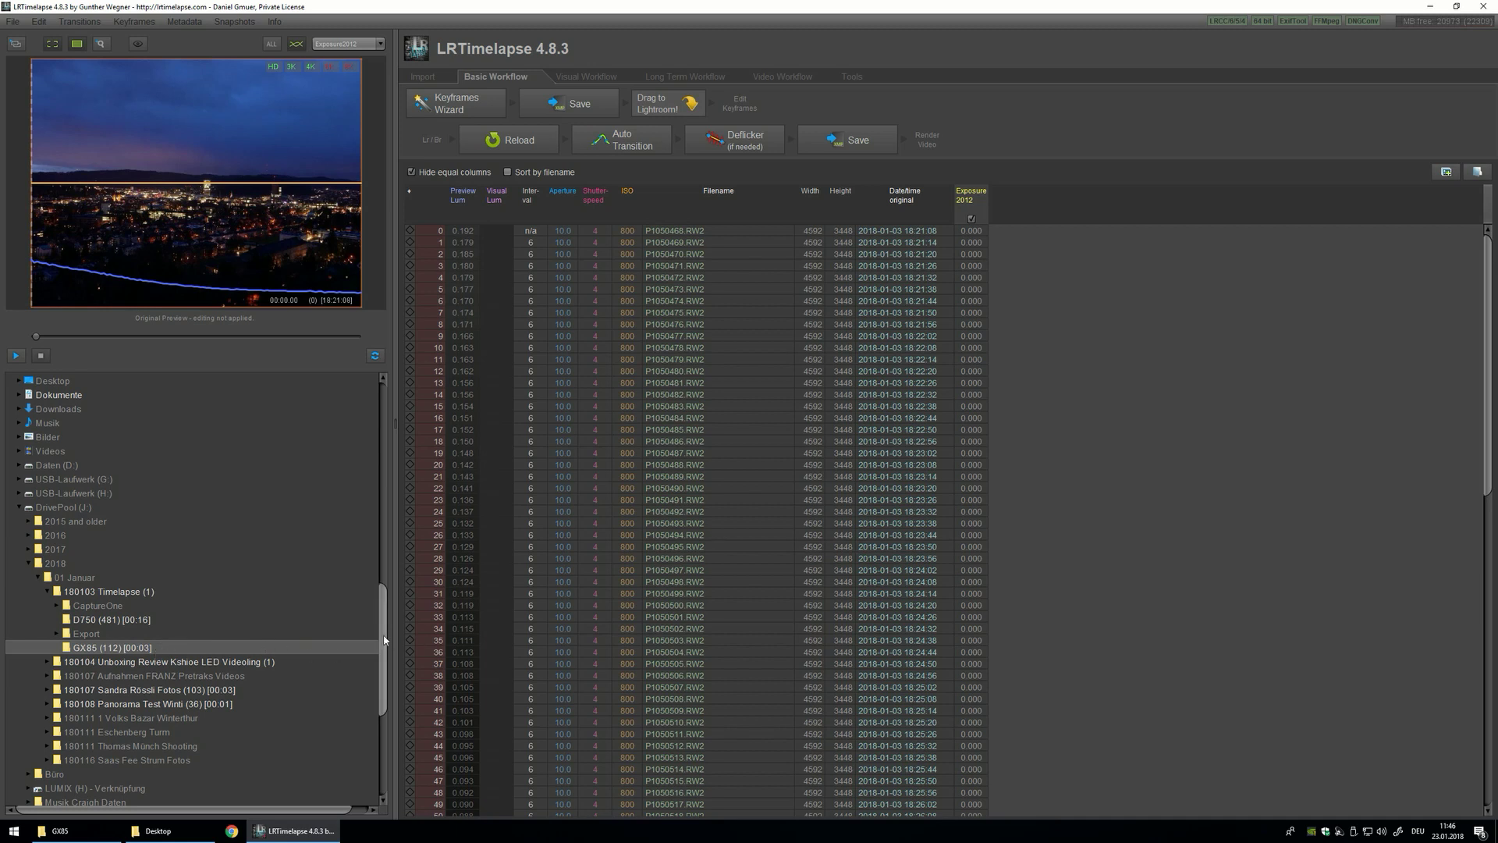
# Set keyframes for the GX85 sequence with the Keyframes Wizard and save the metadata.
pyautogui.scroll(-1, 382, 642)
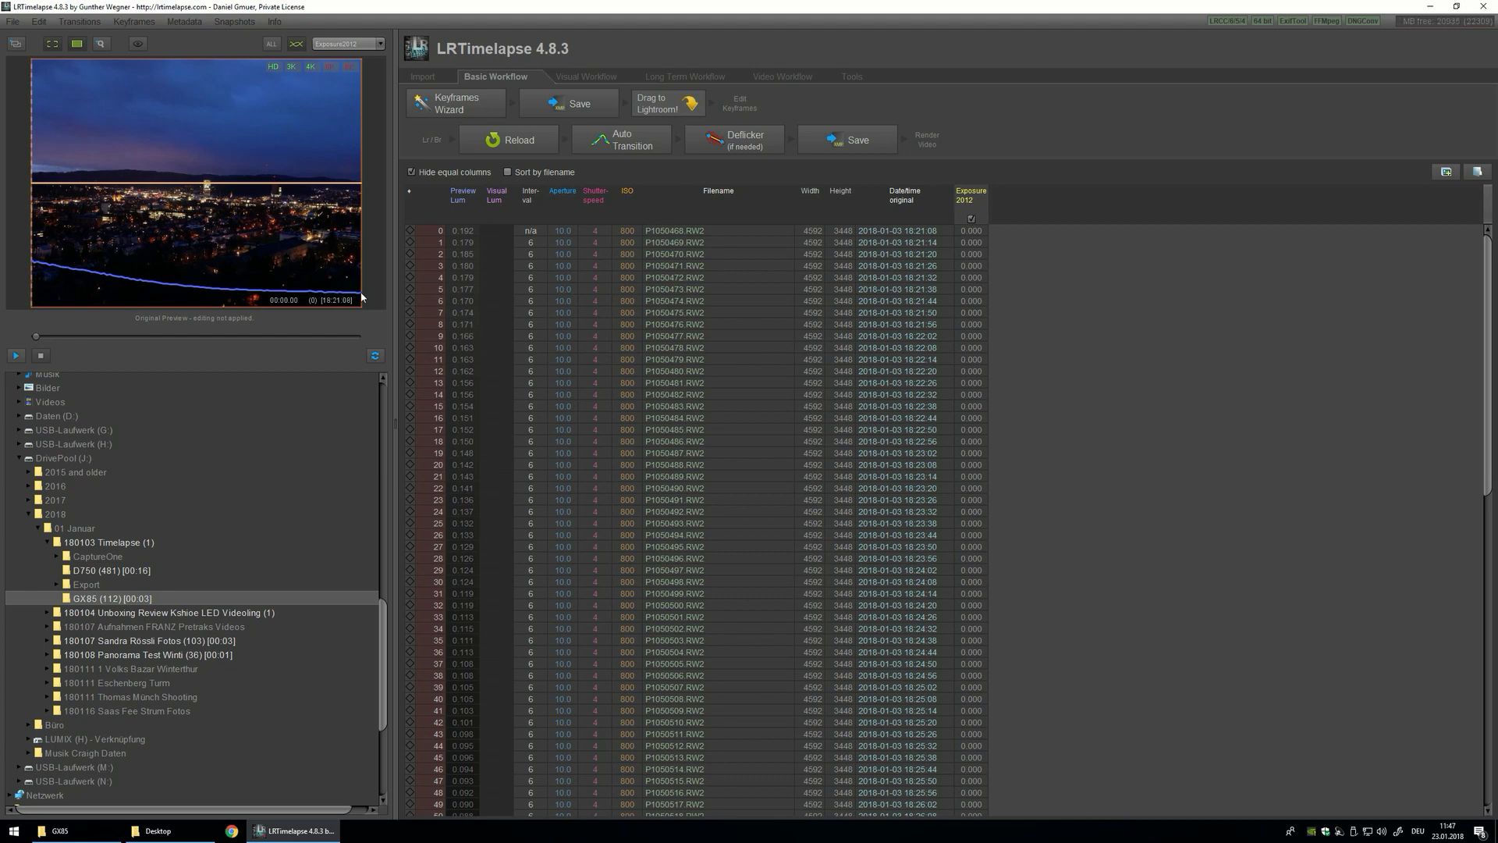
pyautogui.click(465, 104)
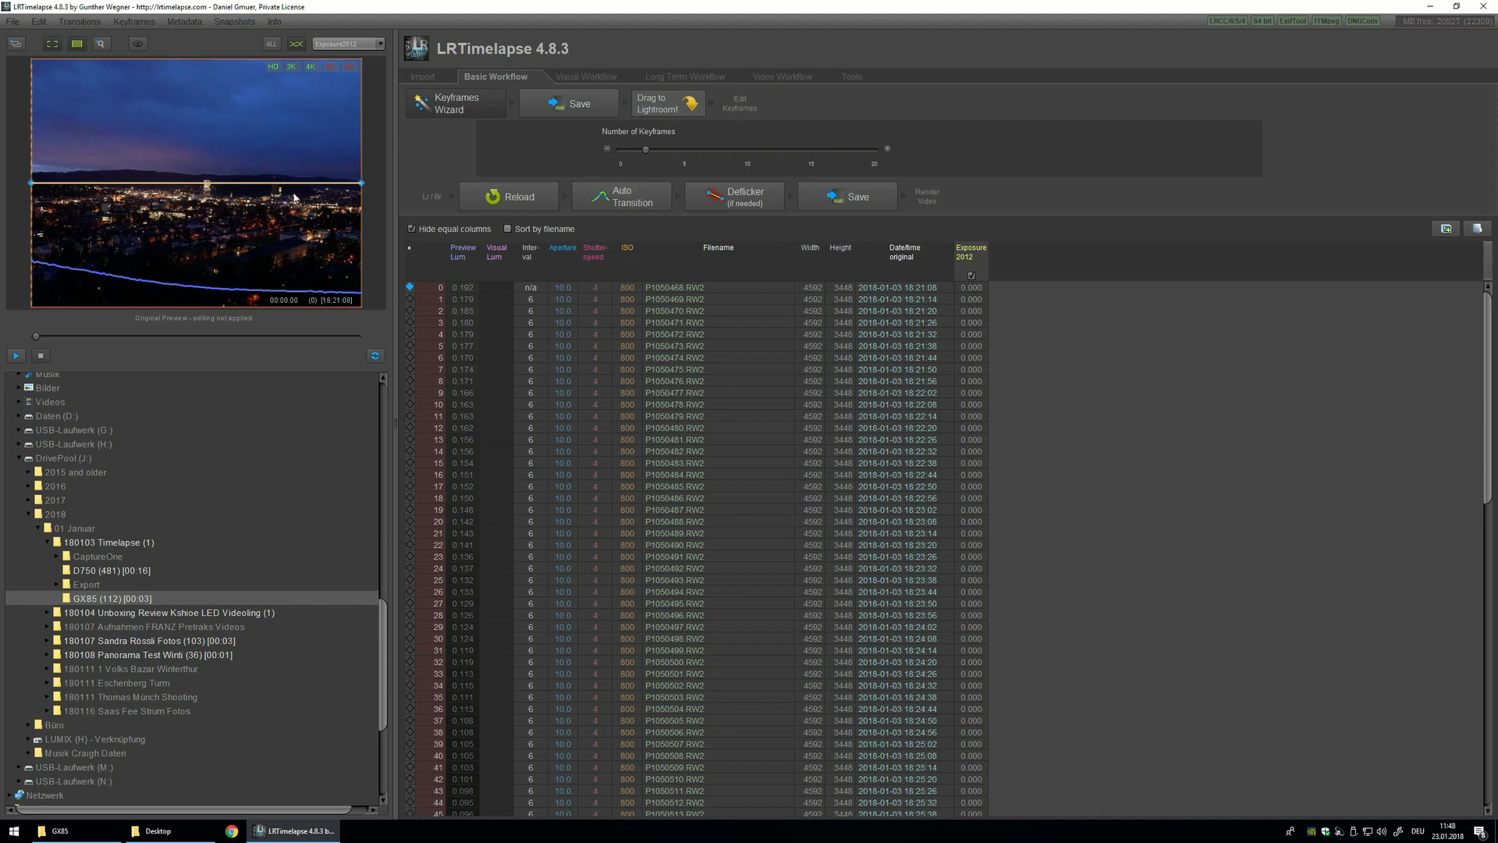
pyautogui.click(573, 107)
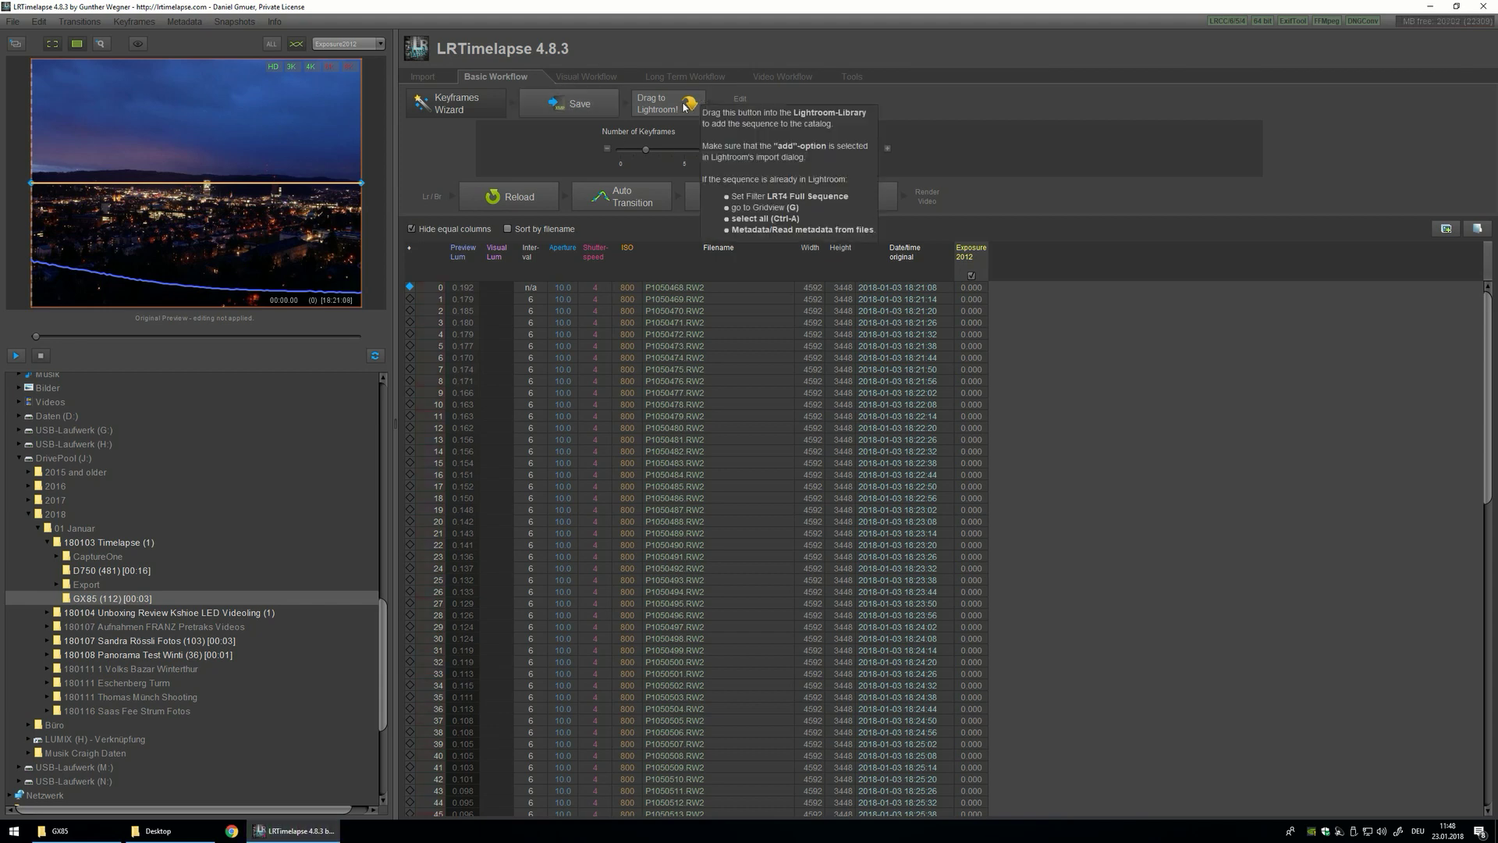
# Launch Adobe Lightroom and bring its catalog window to the front.
pyautogui.press('super')
pyautogui.write('l')
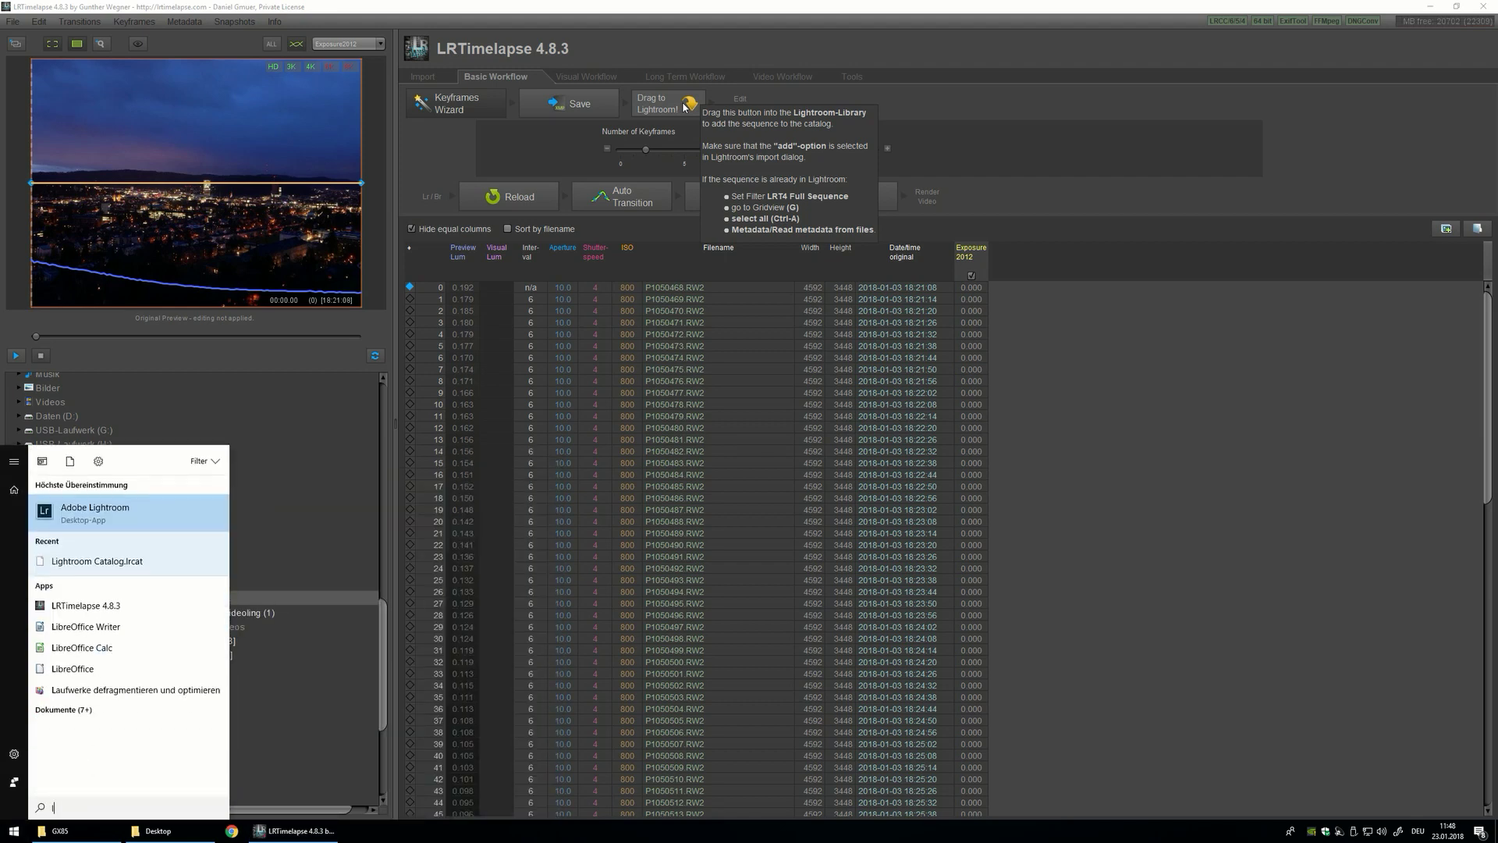
pyautogui.press('Escape')
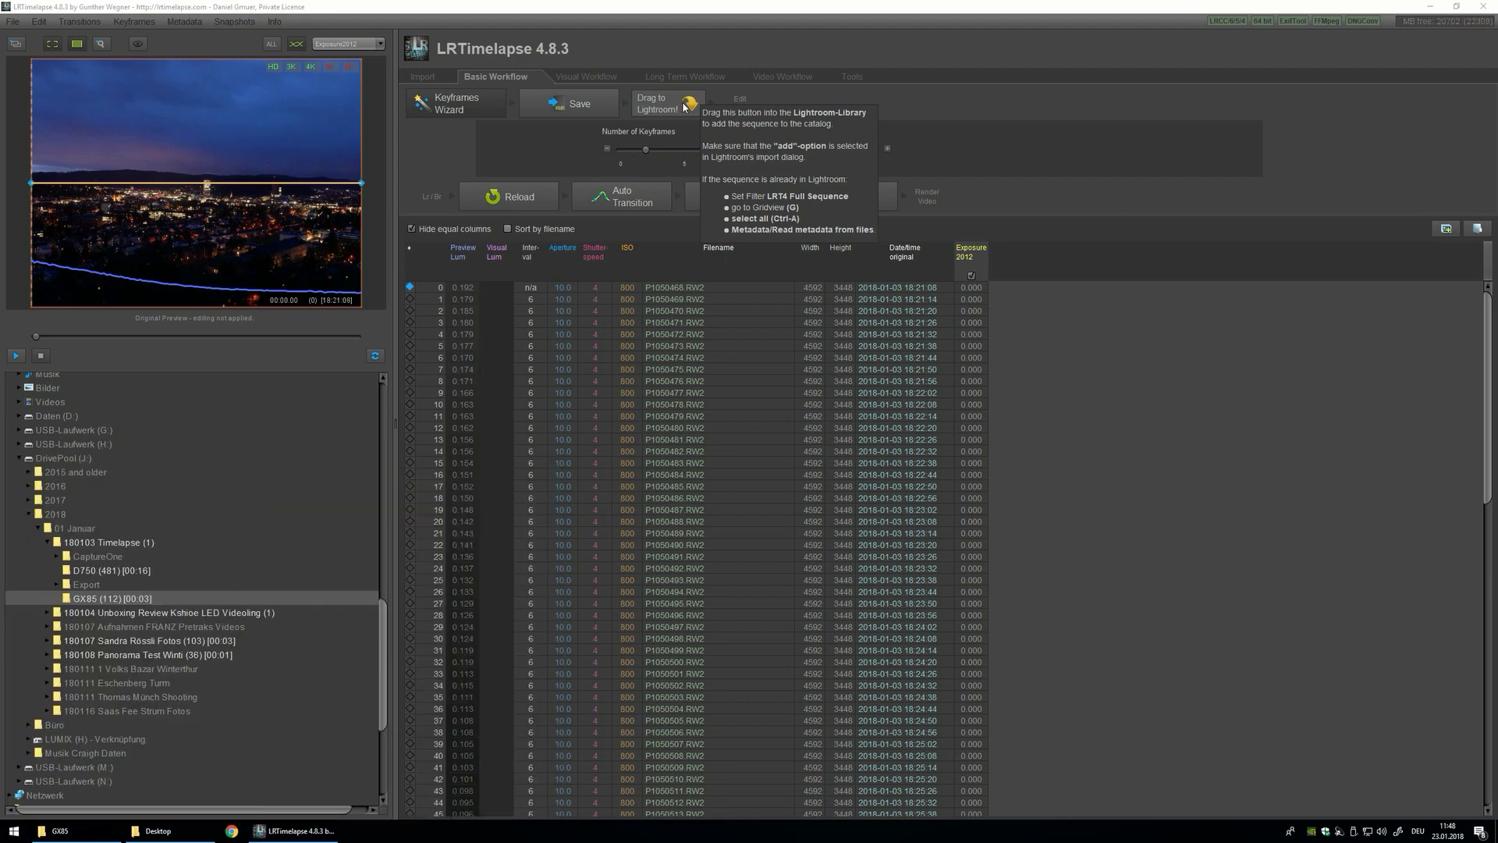
pyautogui.click(732, 99)
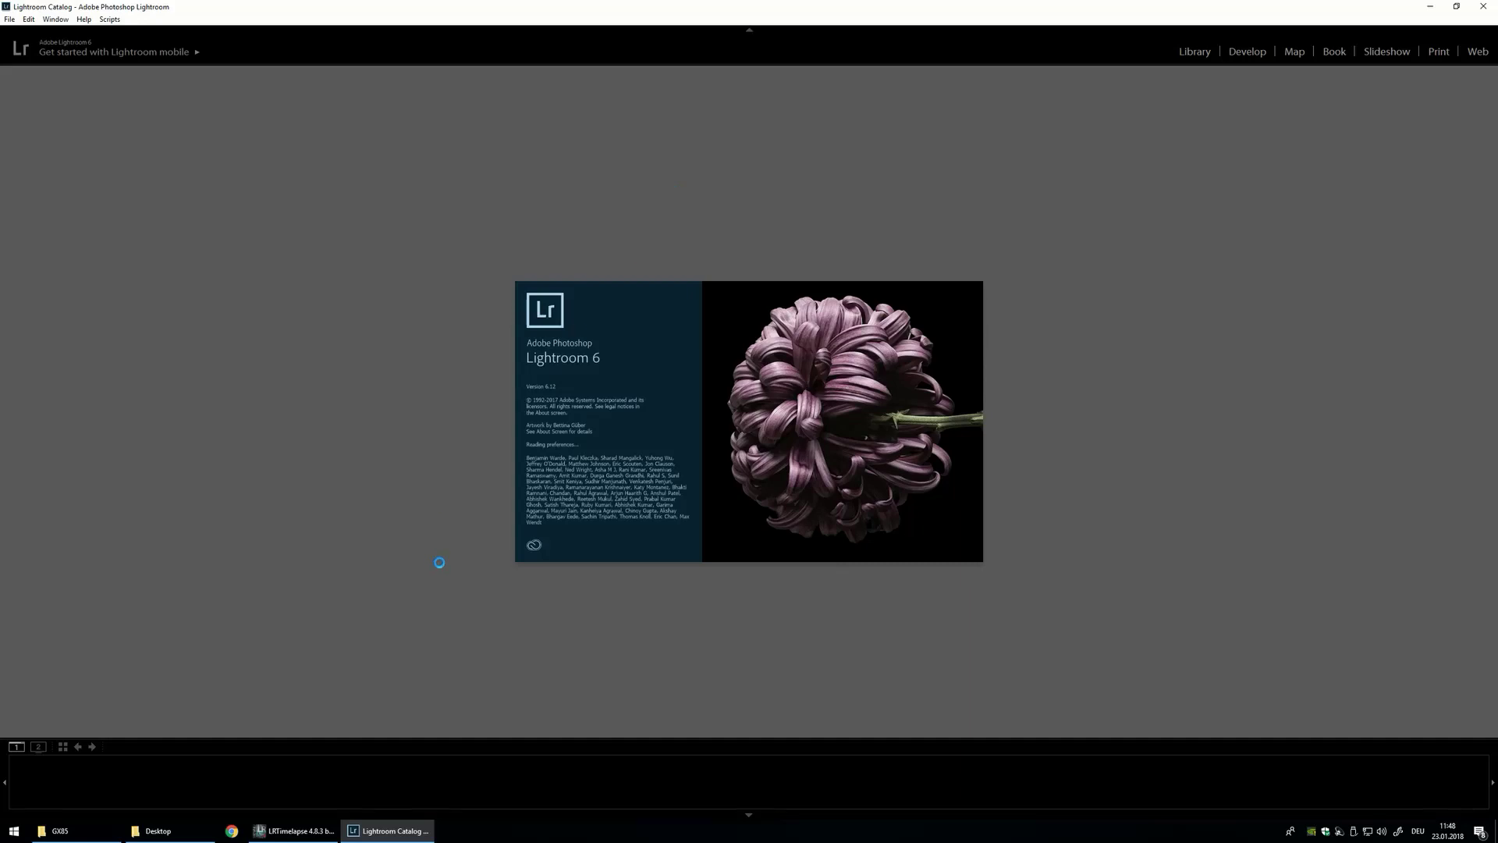
pyautogui.click(312, 831)
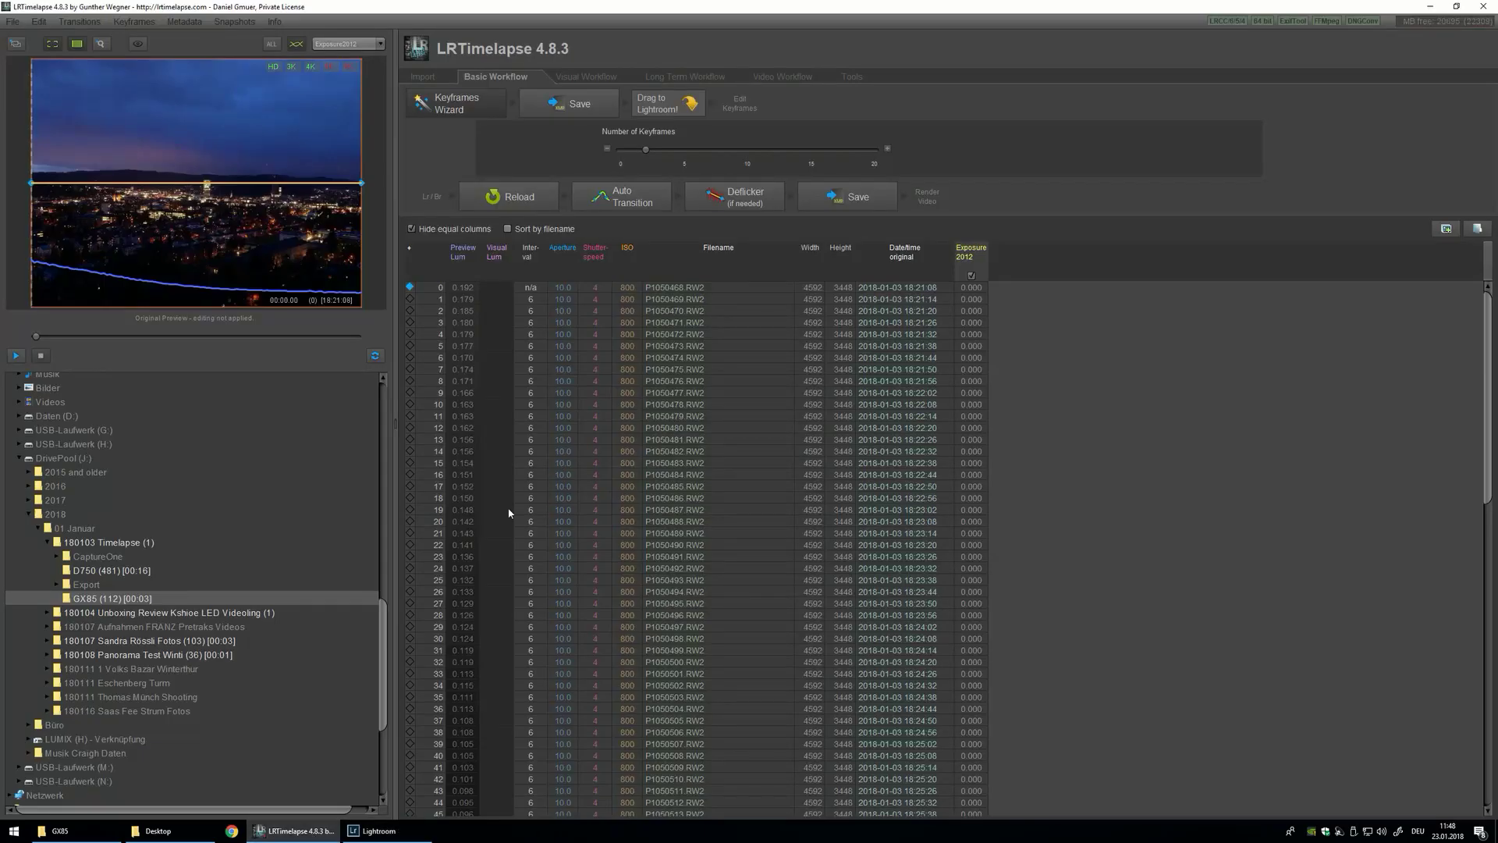
pyautogui.click(378, 831)
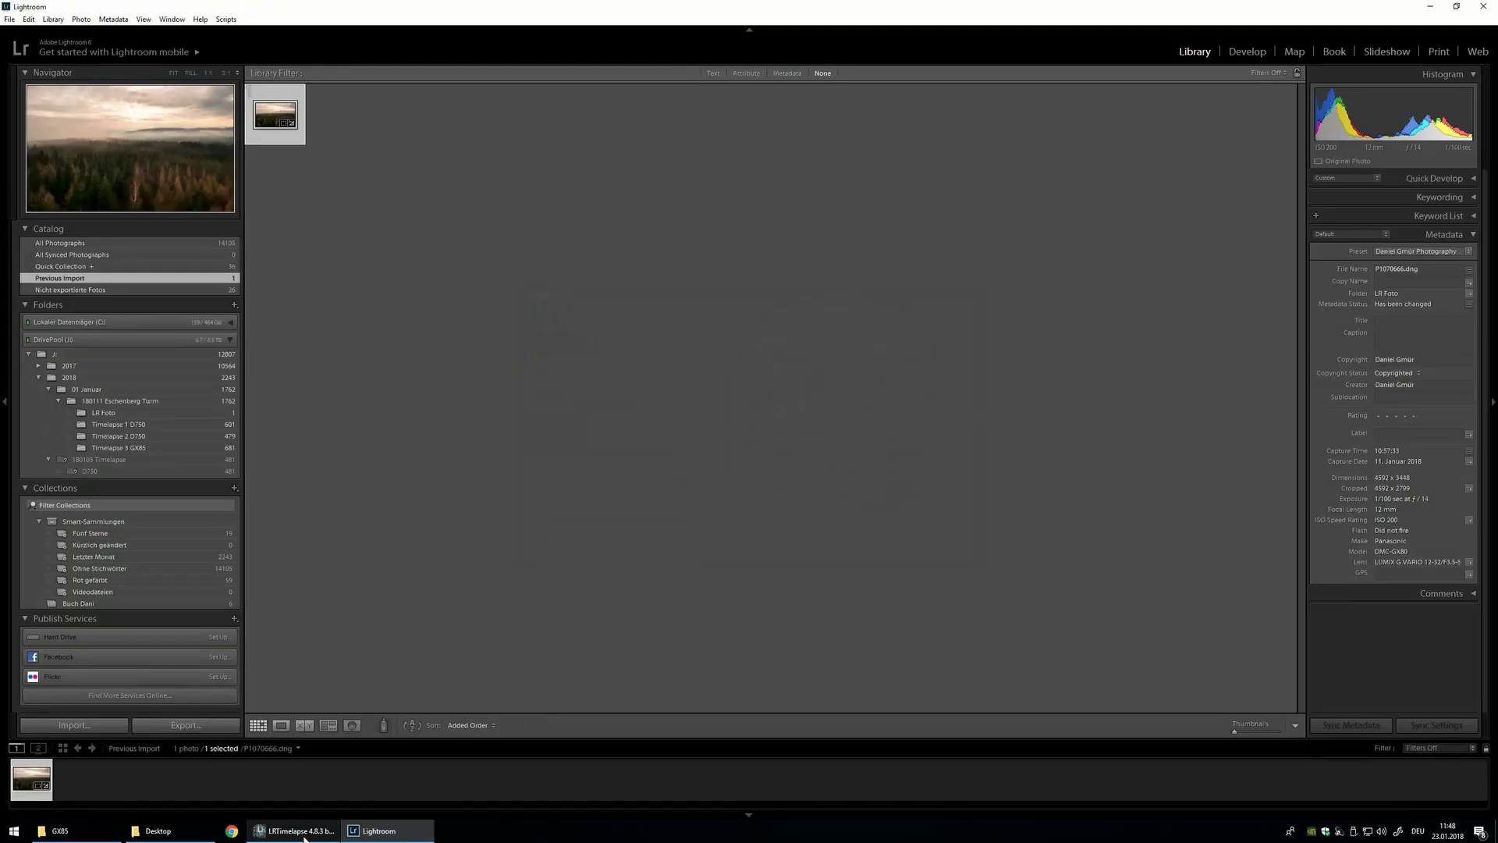
# Hand the GX85 sequence over from LRTimelapse to Lightroom and import it using Add with Minimal previews.
pyautogui.click(299, 834)
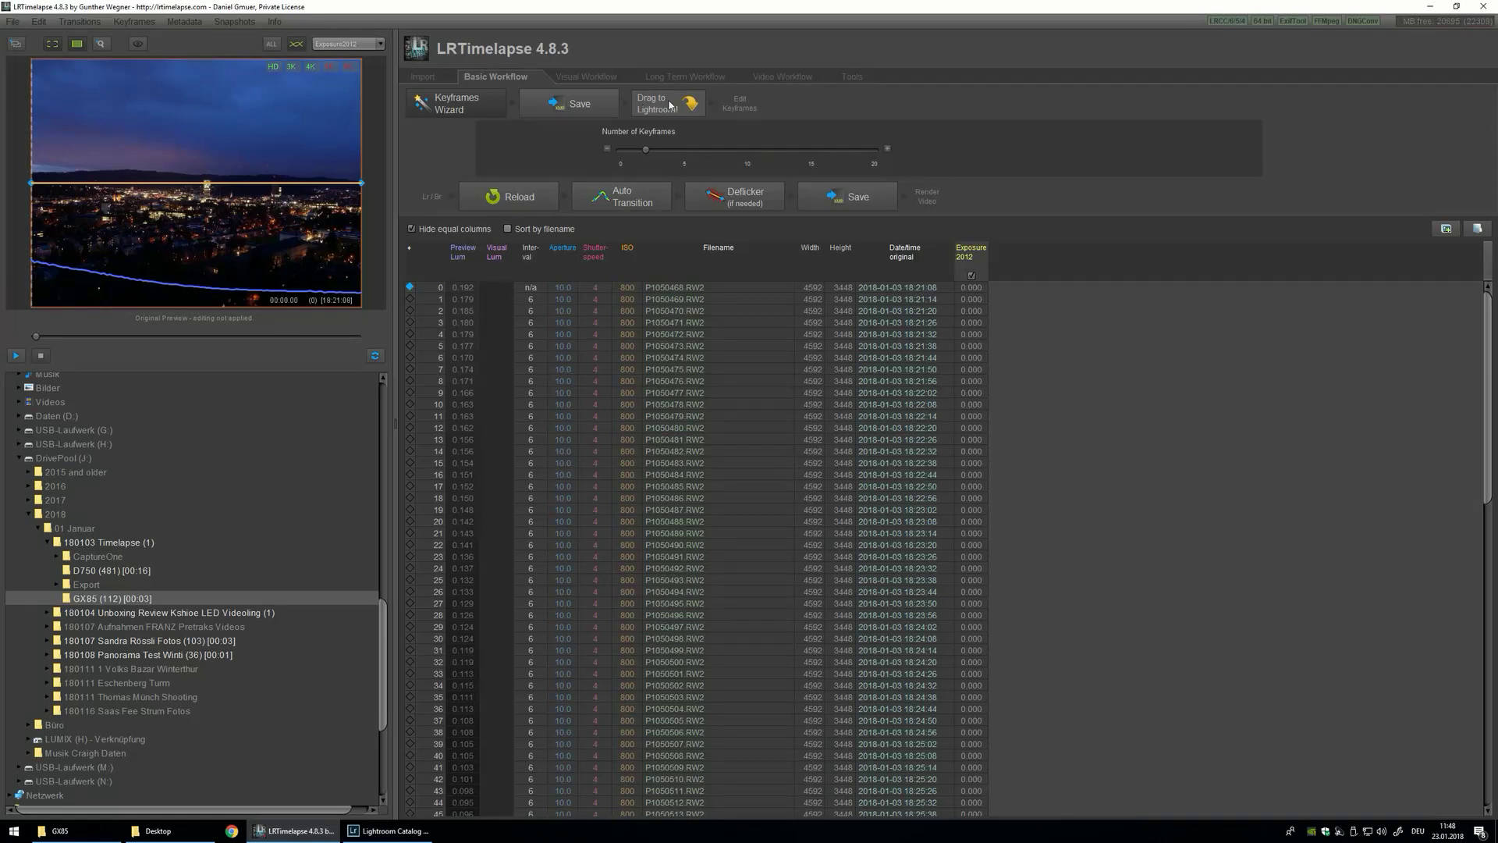
pyautogui.click(405, 832)
pyautogui.hotkey('ctrl', 'shift', 'i')
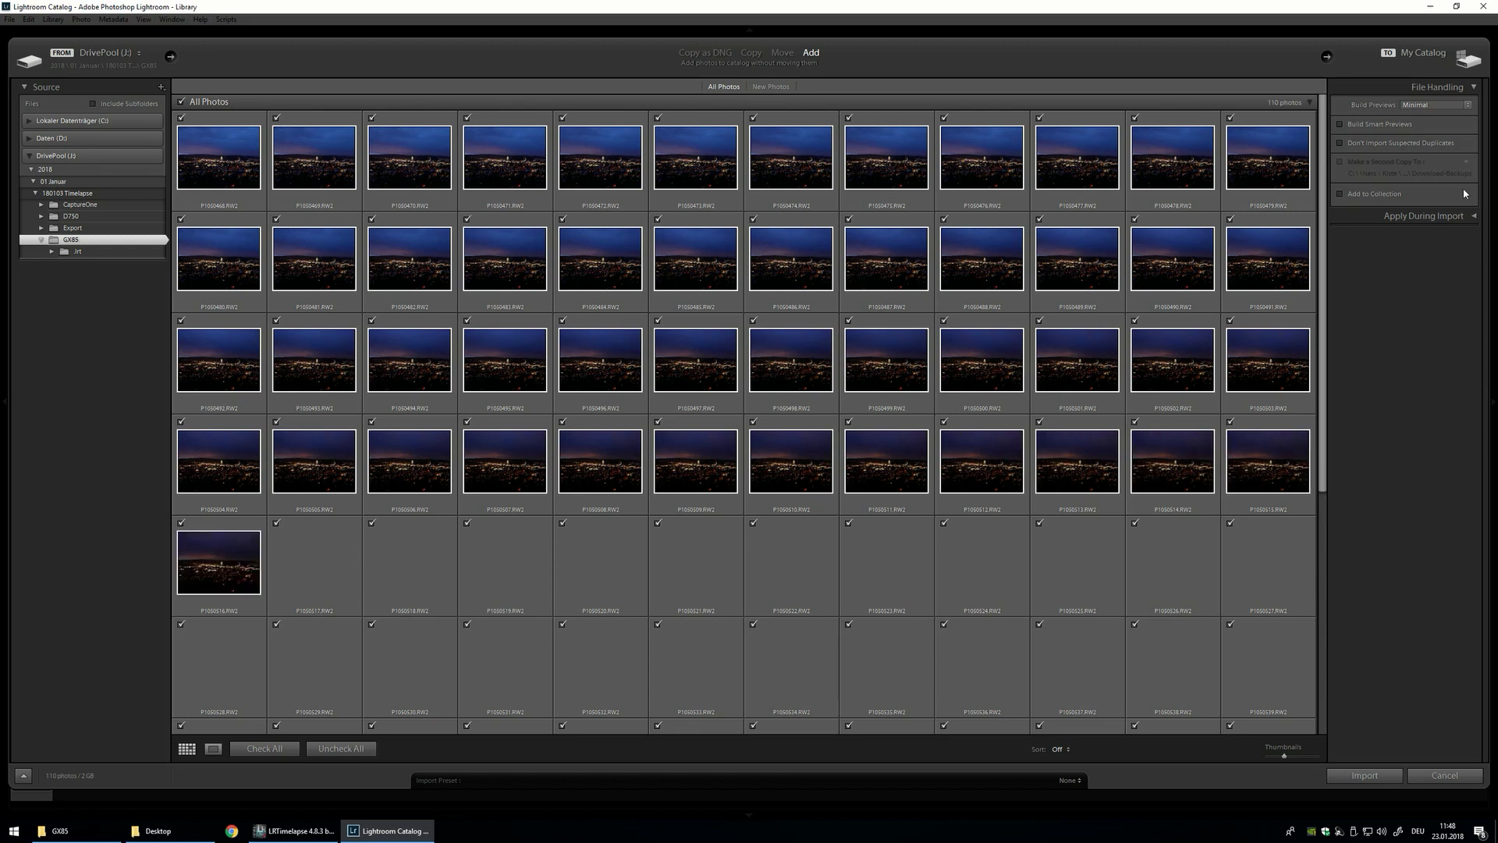
pyautogui.click(1454, 108)
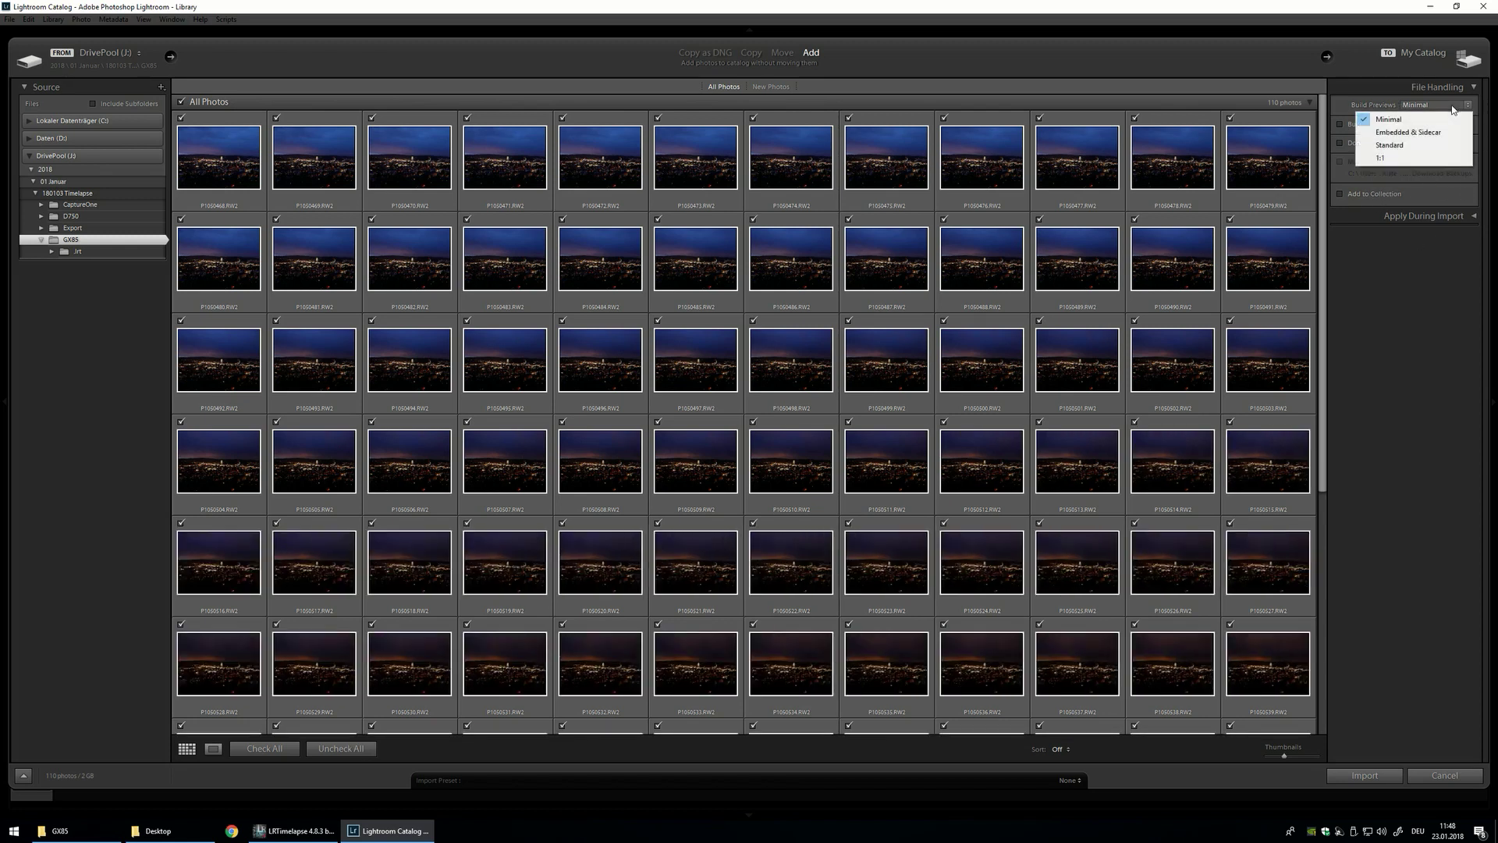
pyautogui.click(1356, 107)
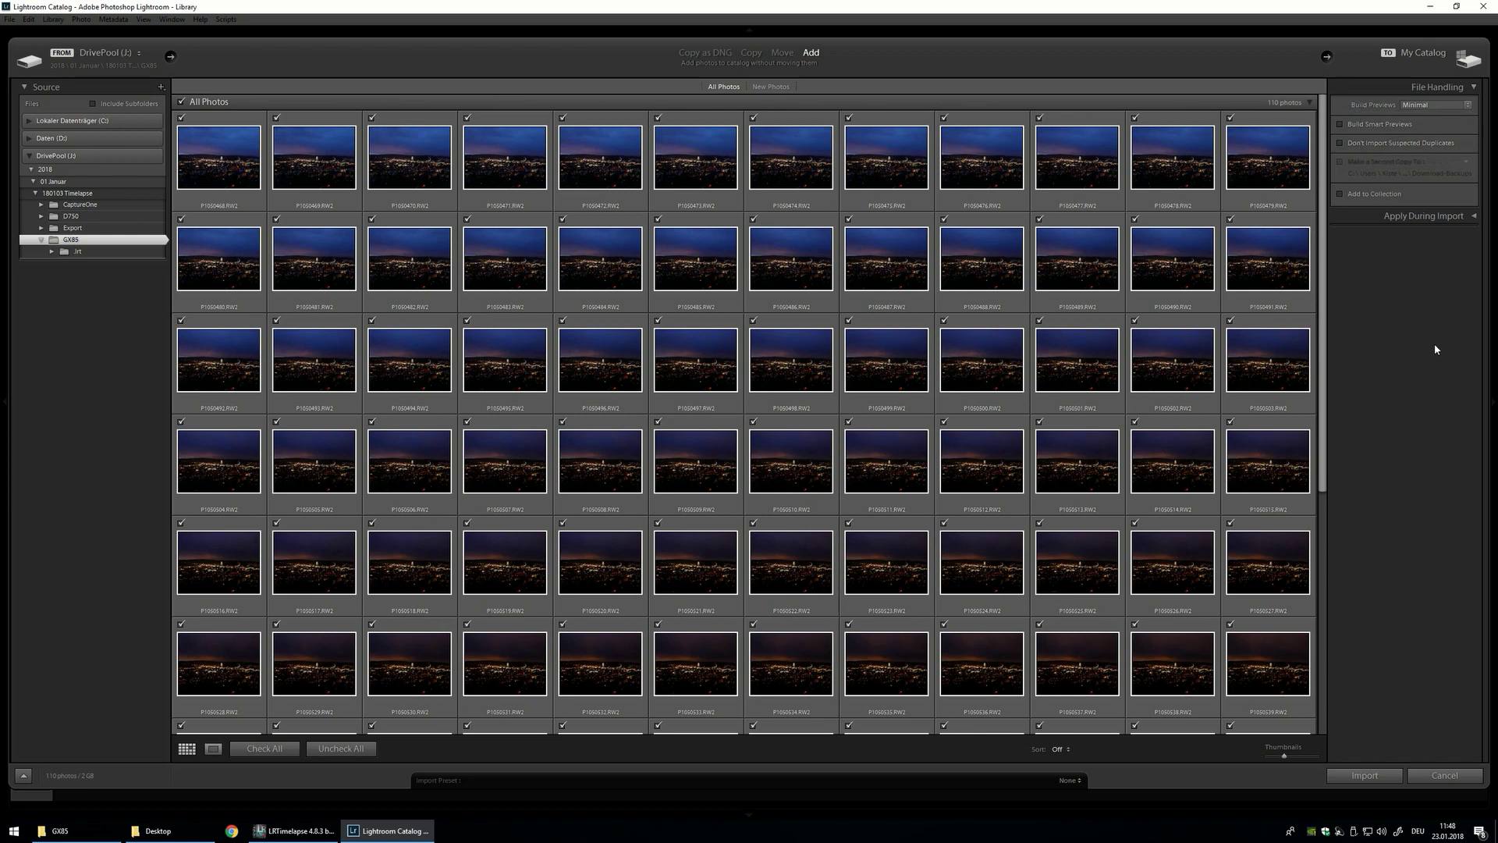
pyautogui.click(1380, 774)
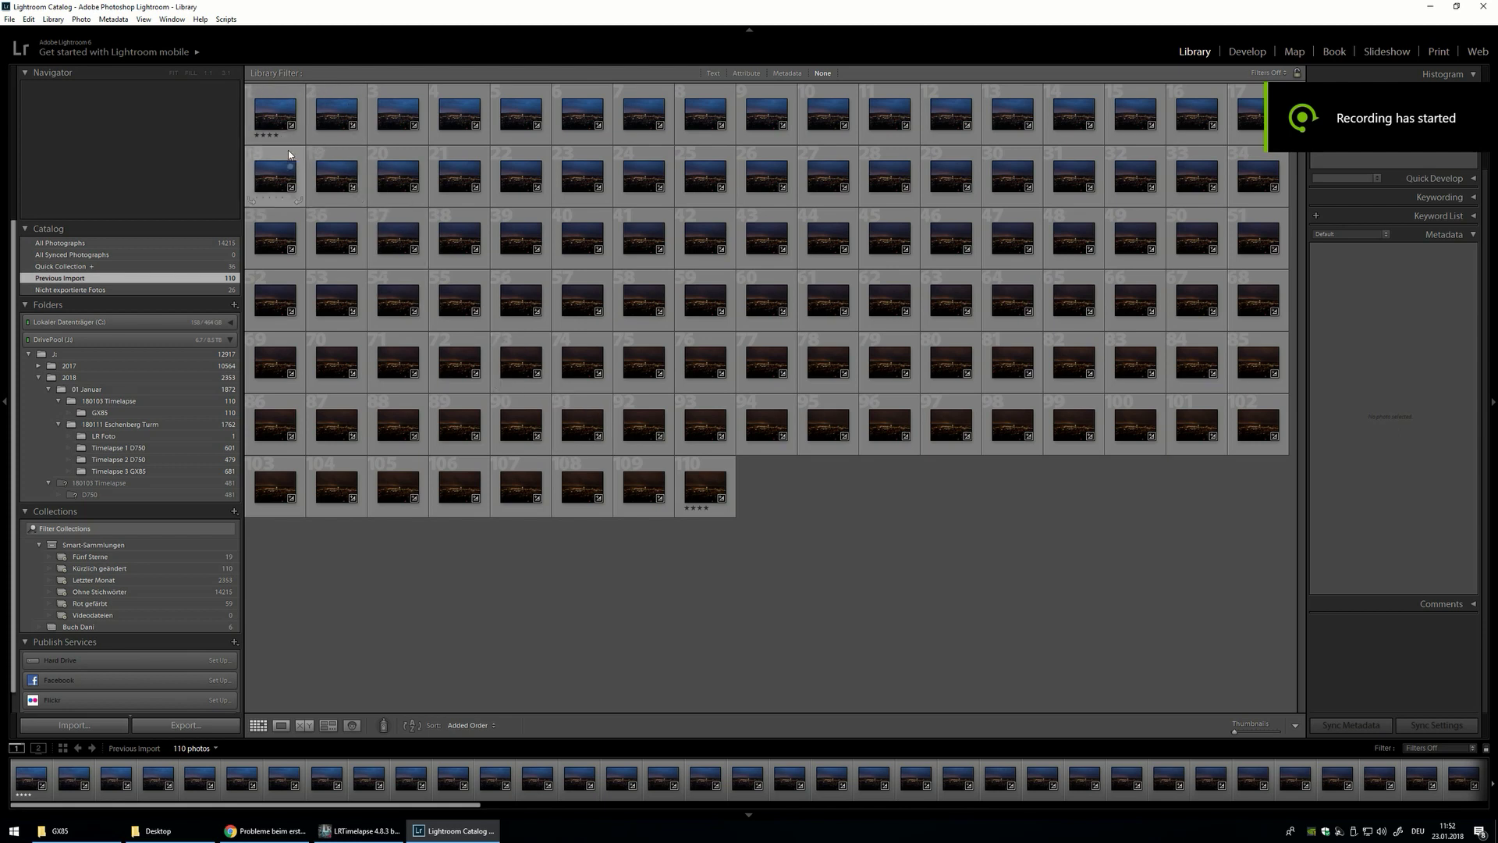
# Filter the imported photos by a four-star rating and open the first keyframe, P1050468.RW2, in the Develop module.
pyautogui.click(275, 111)
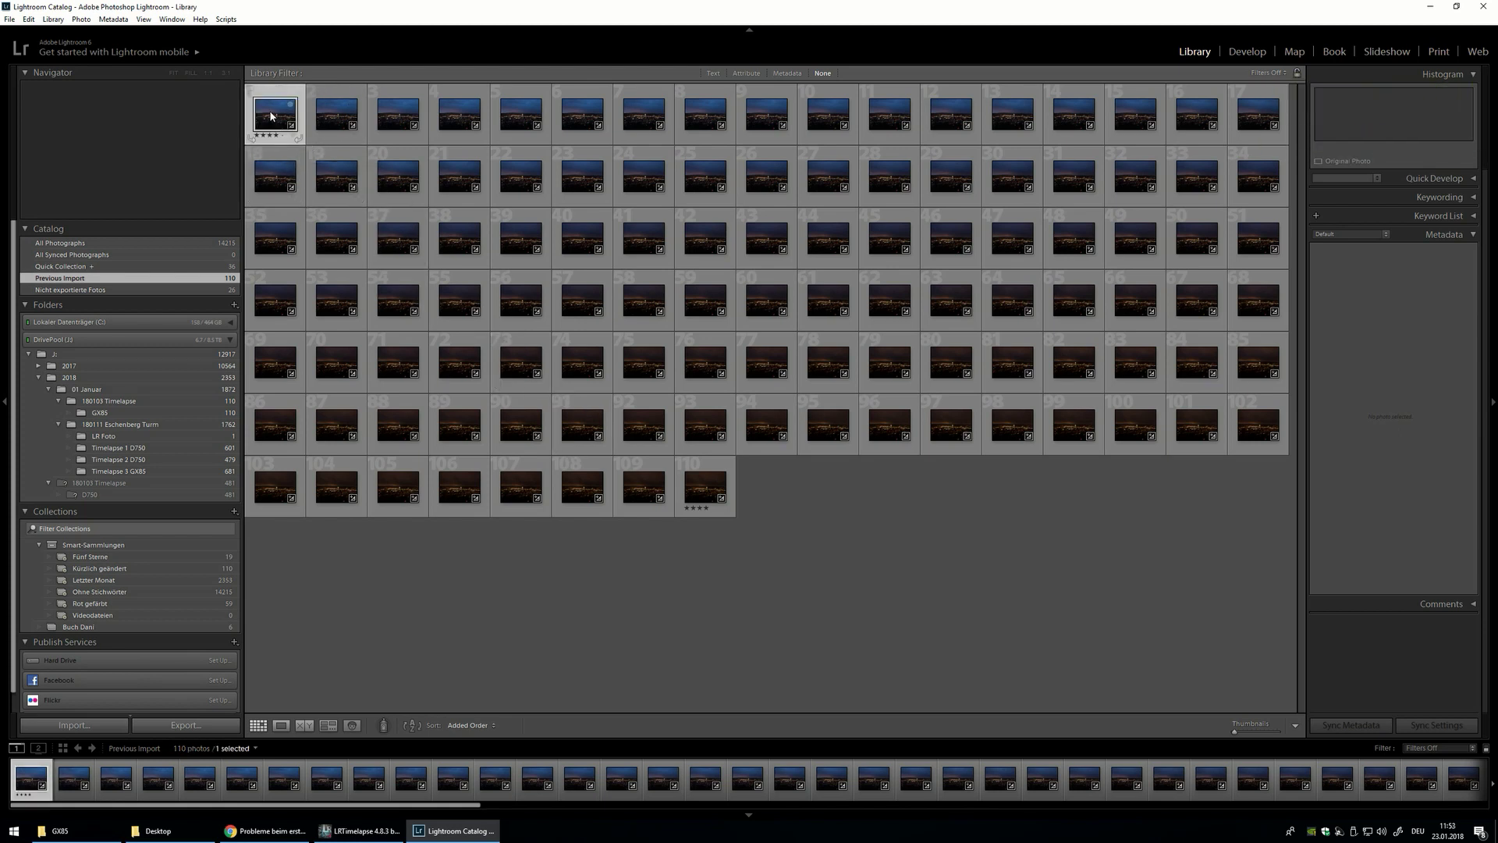
pyautogui.click(708, 497)
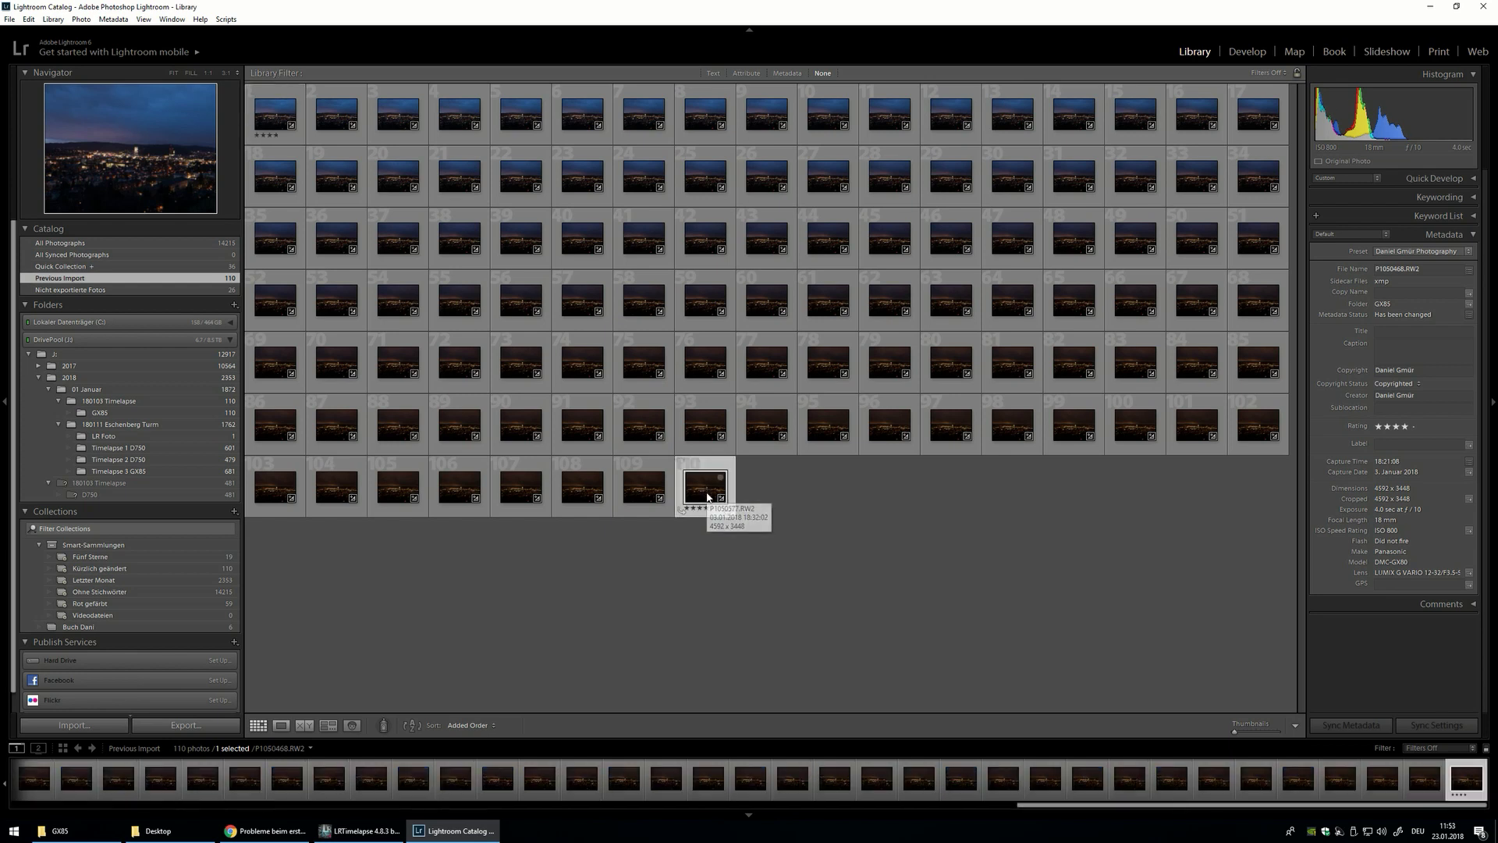
pyautogui.click(266, 110)
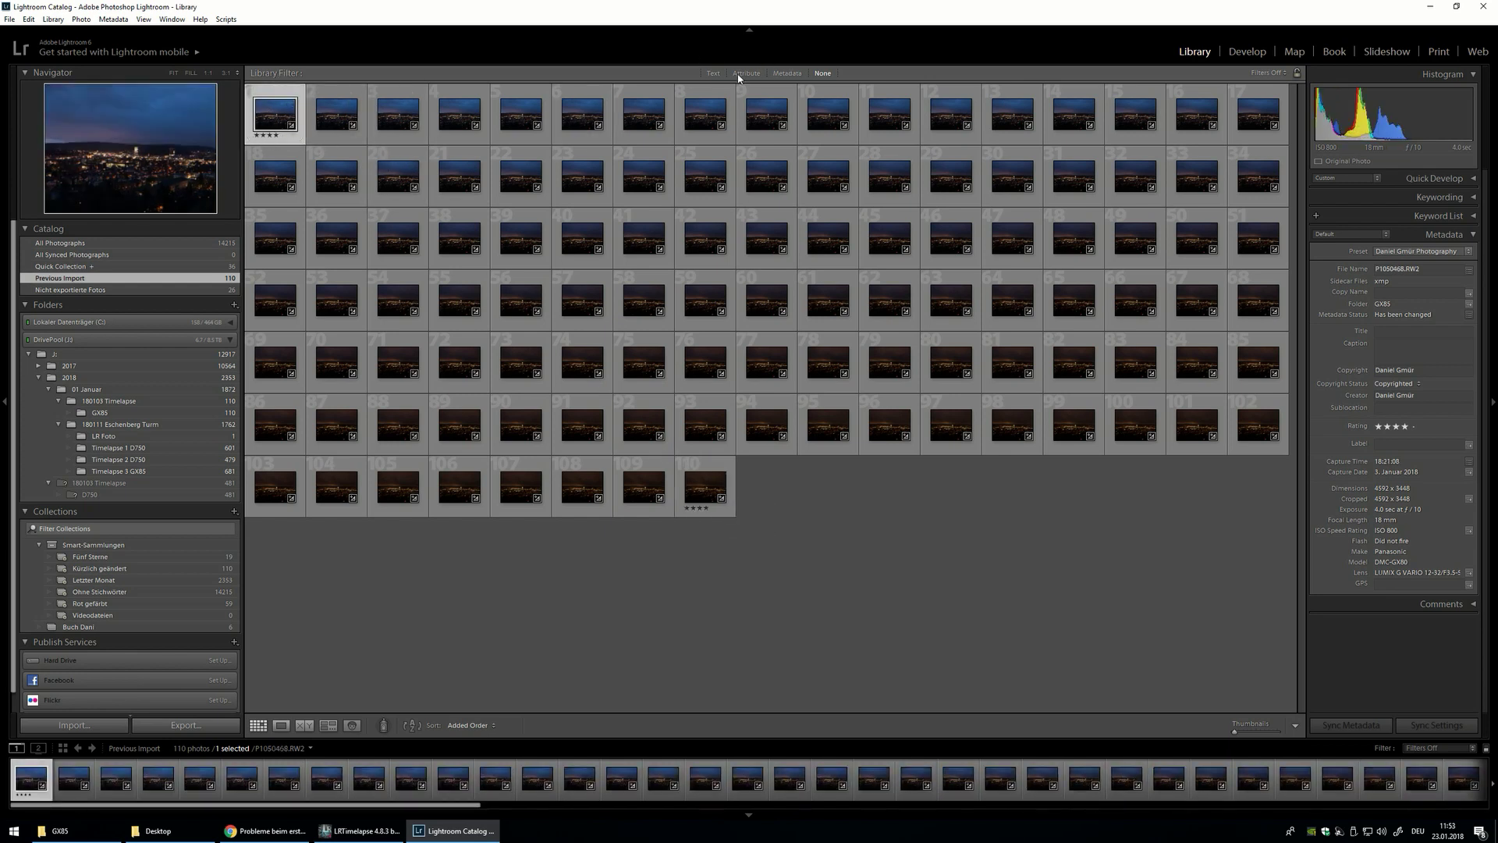
pyautogui.click(742, 74)
pyautogui.click(1108, 90)
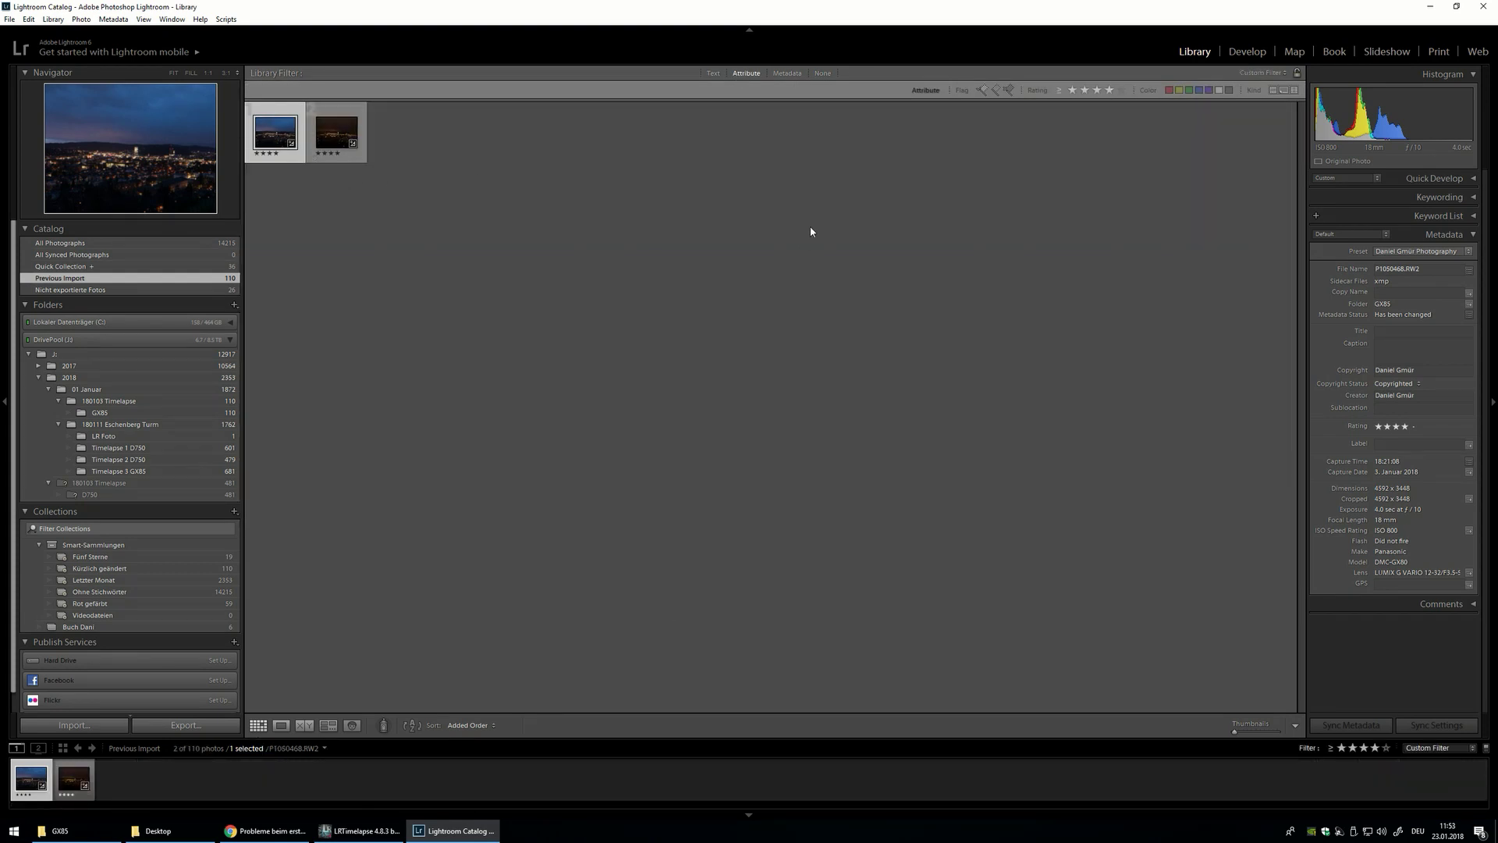
pyautogui.click(1247, 54)
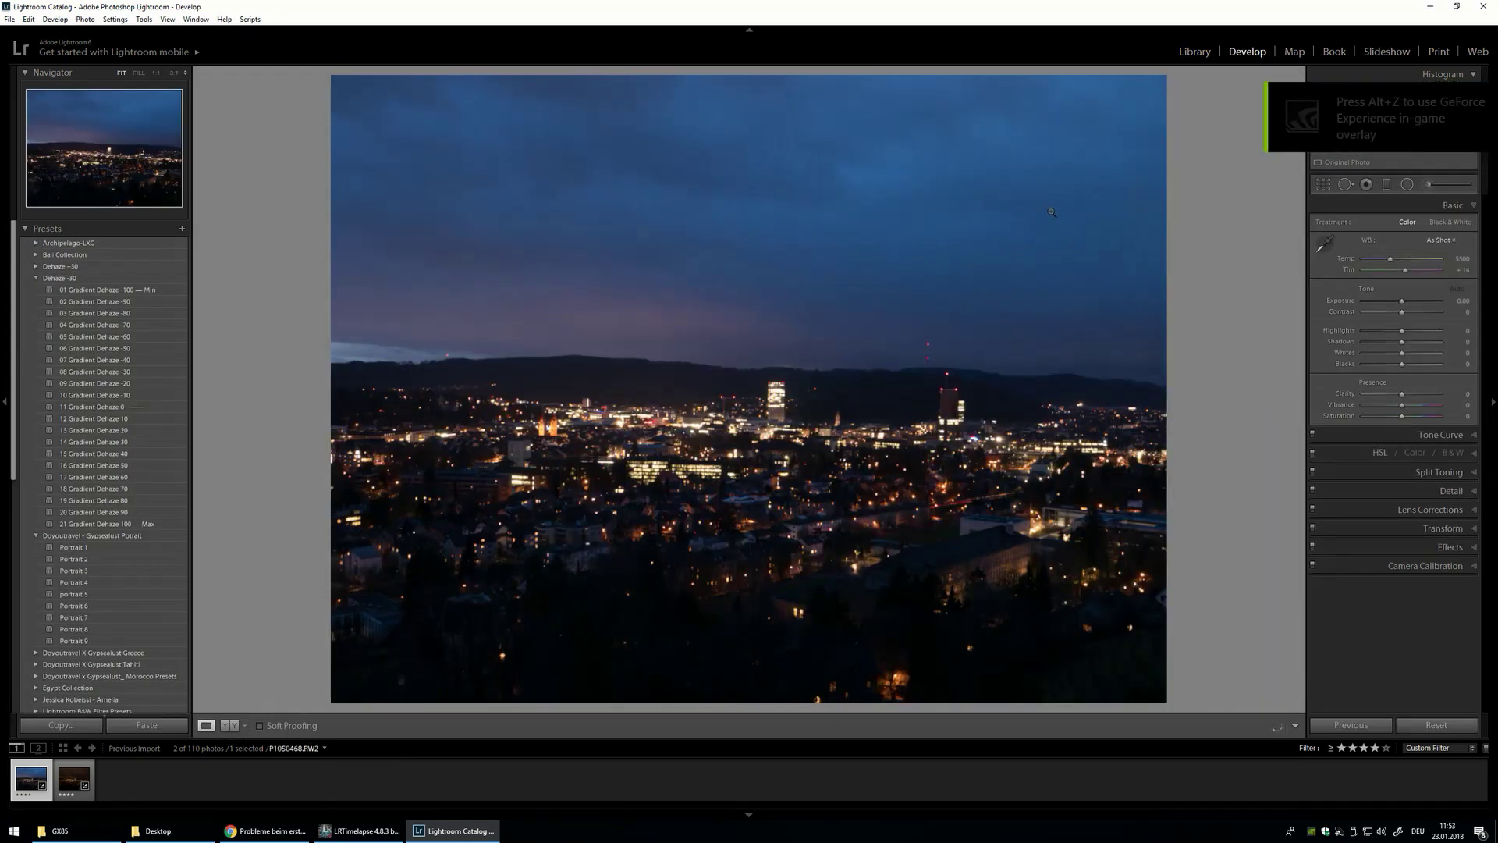
# Crop the first keyframe, P1050468.RW2, to a 16 x 9 aspect ratio, shifting the frame slightly lower in the image.
pyautogui.click(1322, 186)
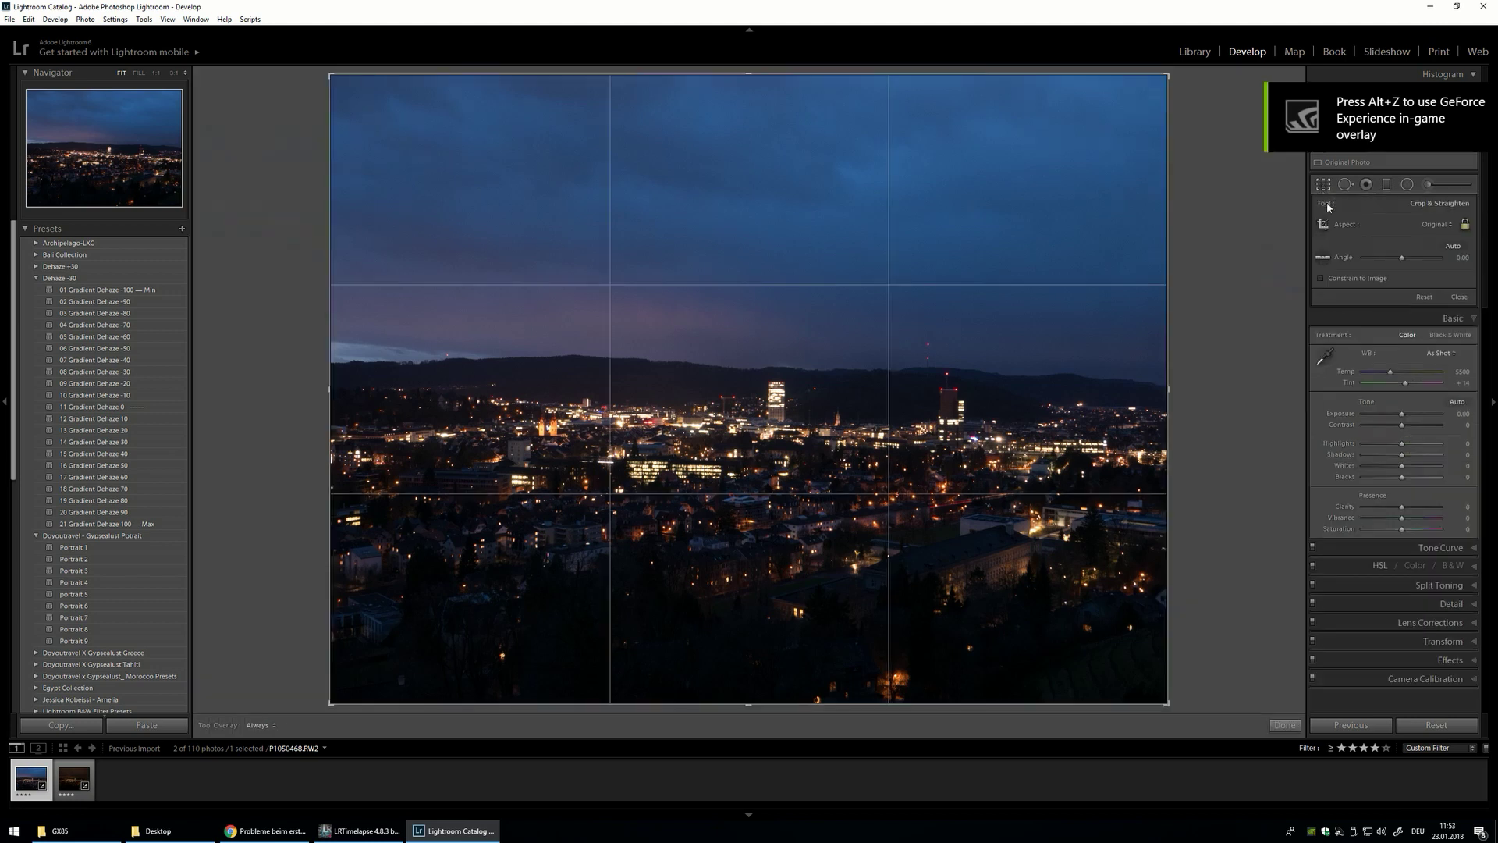
pyautogui.click(1434, 224)
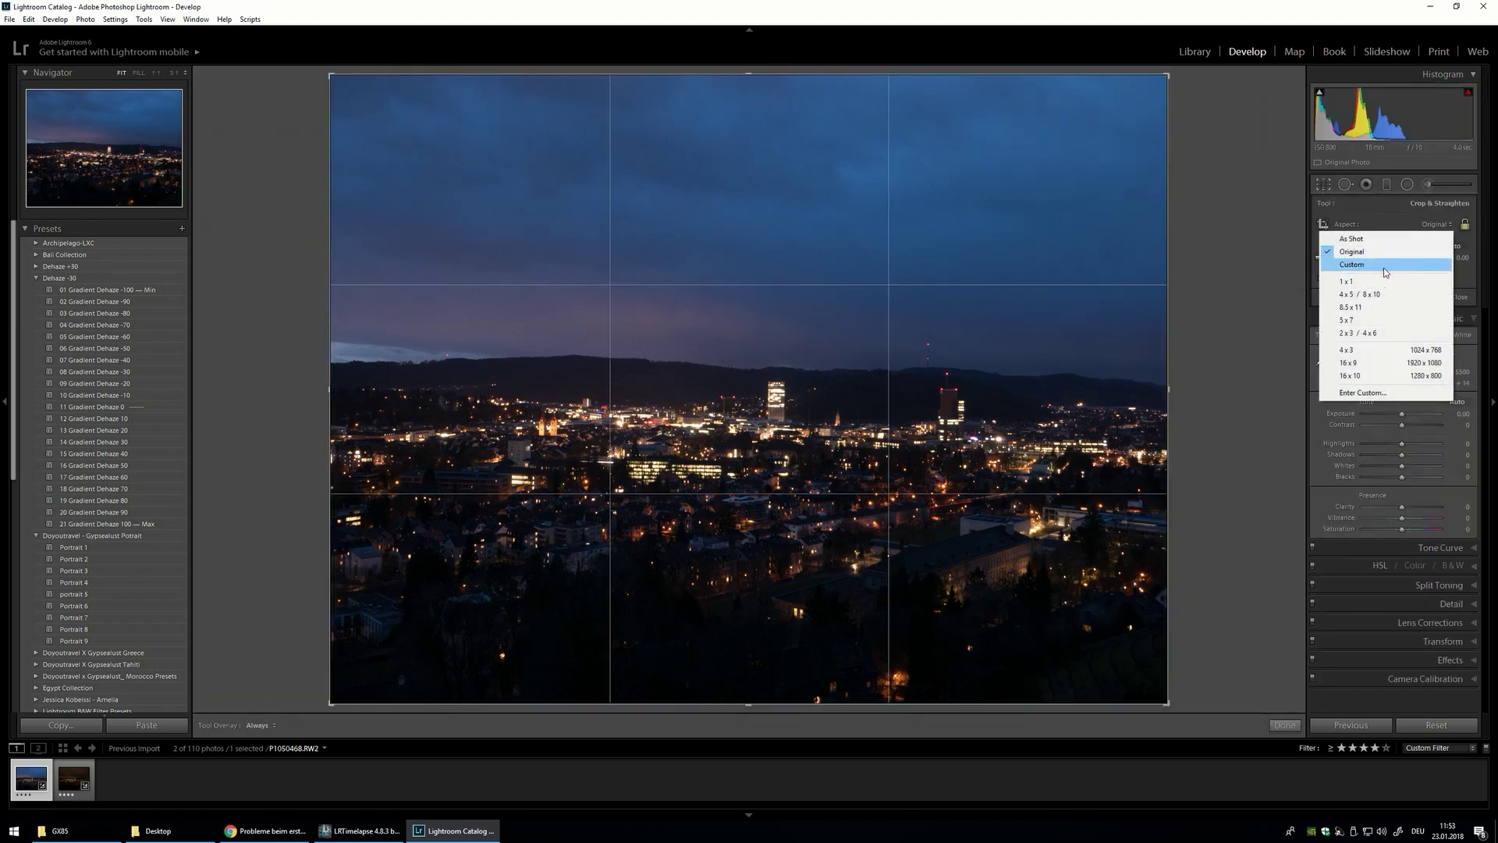
pyautogui.click(1382, 363)
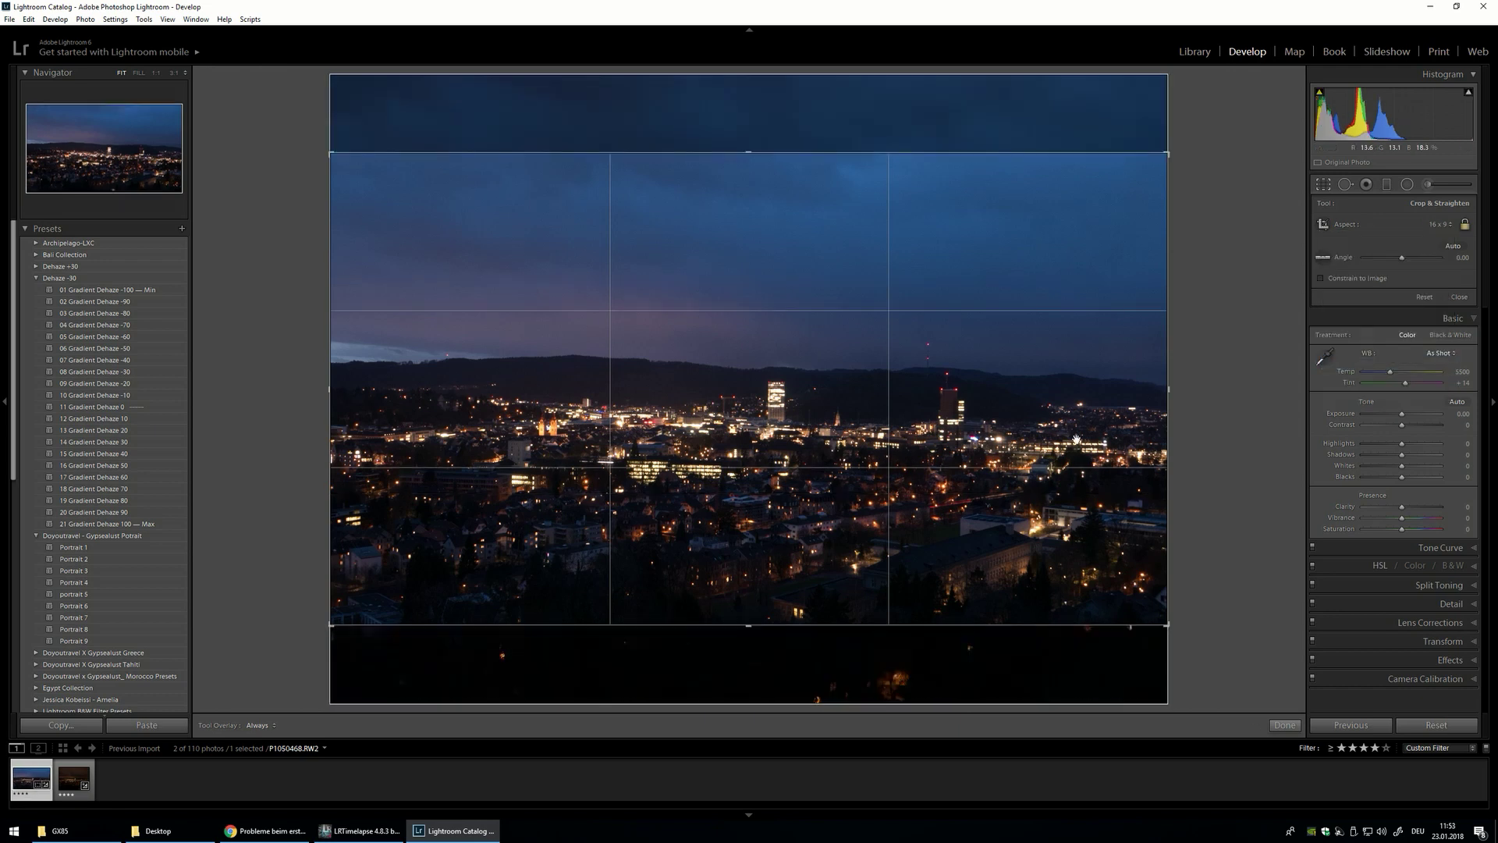
pyautogui.moveTo(1018, 424); pyautogui.dragTo(1042, 409)
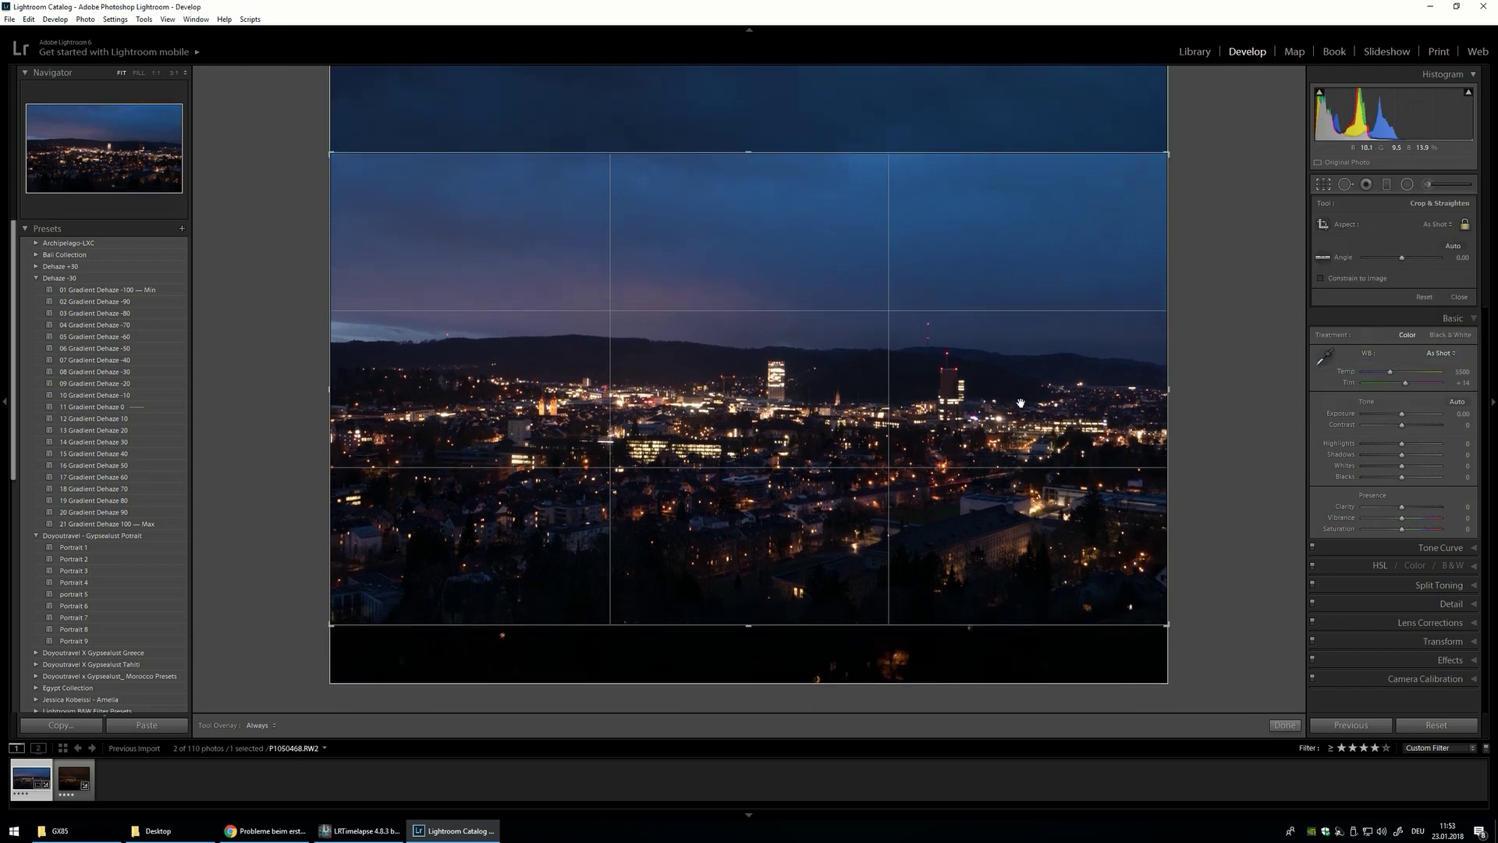
pyautogui.press('Return')
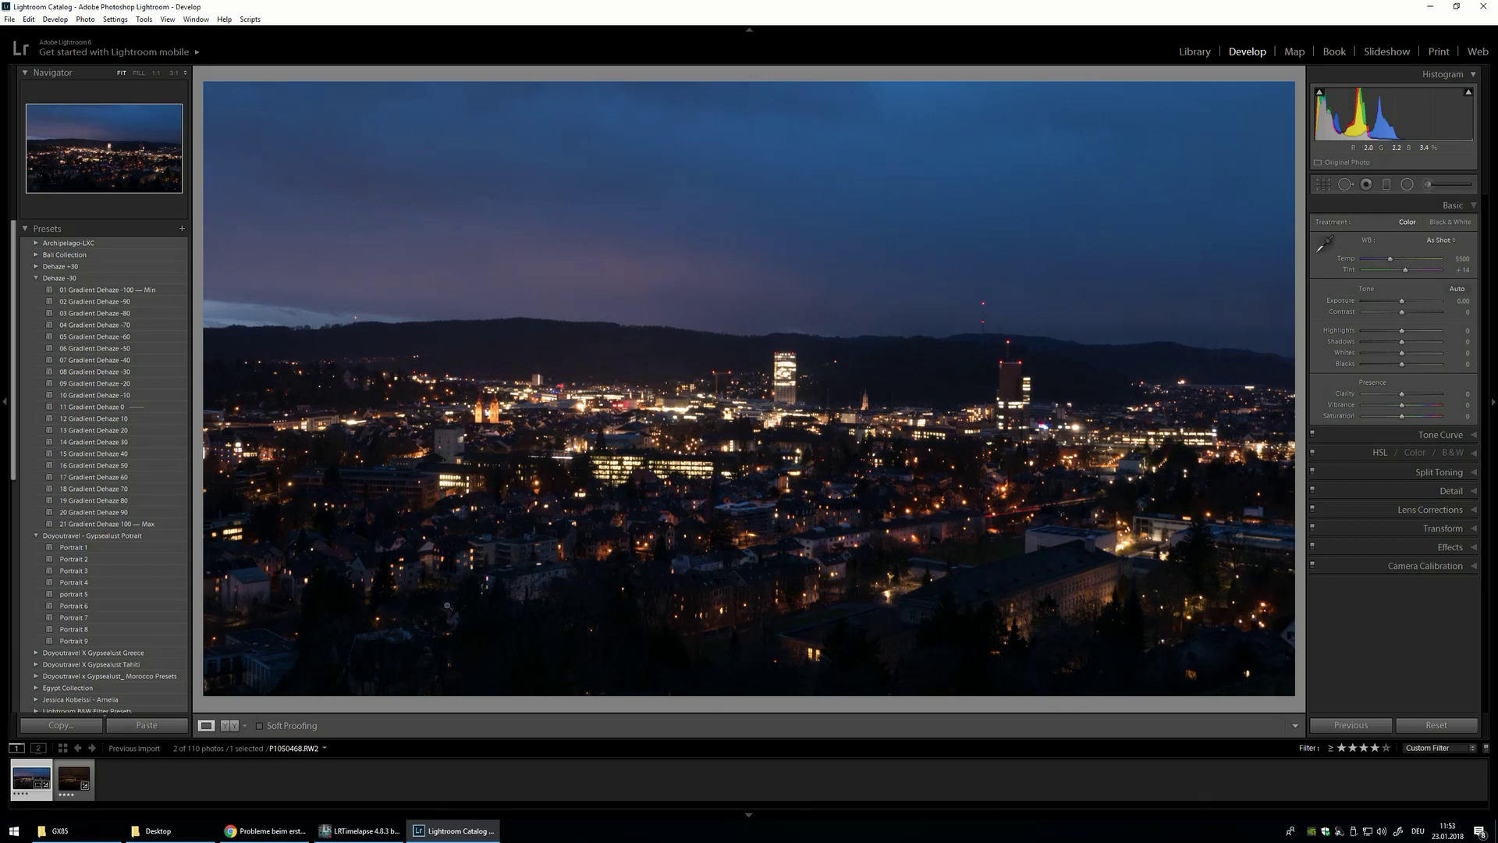
# Crop the second keyframe, P1050577.RW2, to a tighter 16 x 9 frame of about 2863 x 1611 around the city skyline and compare both keyframes.
pyautogui.click(74, 778)
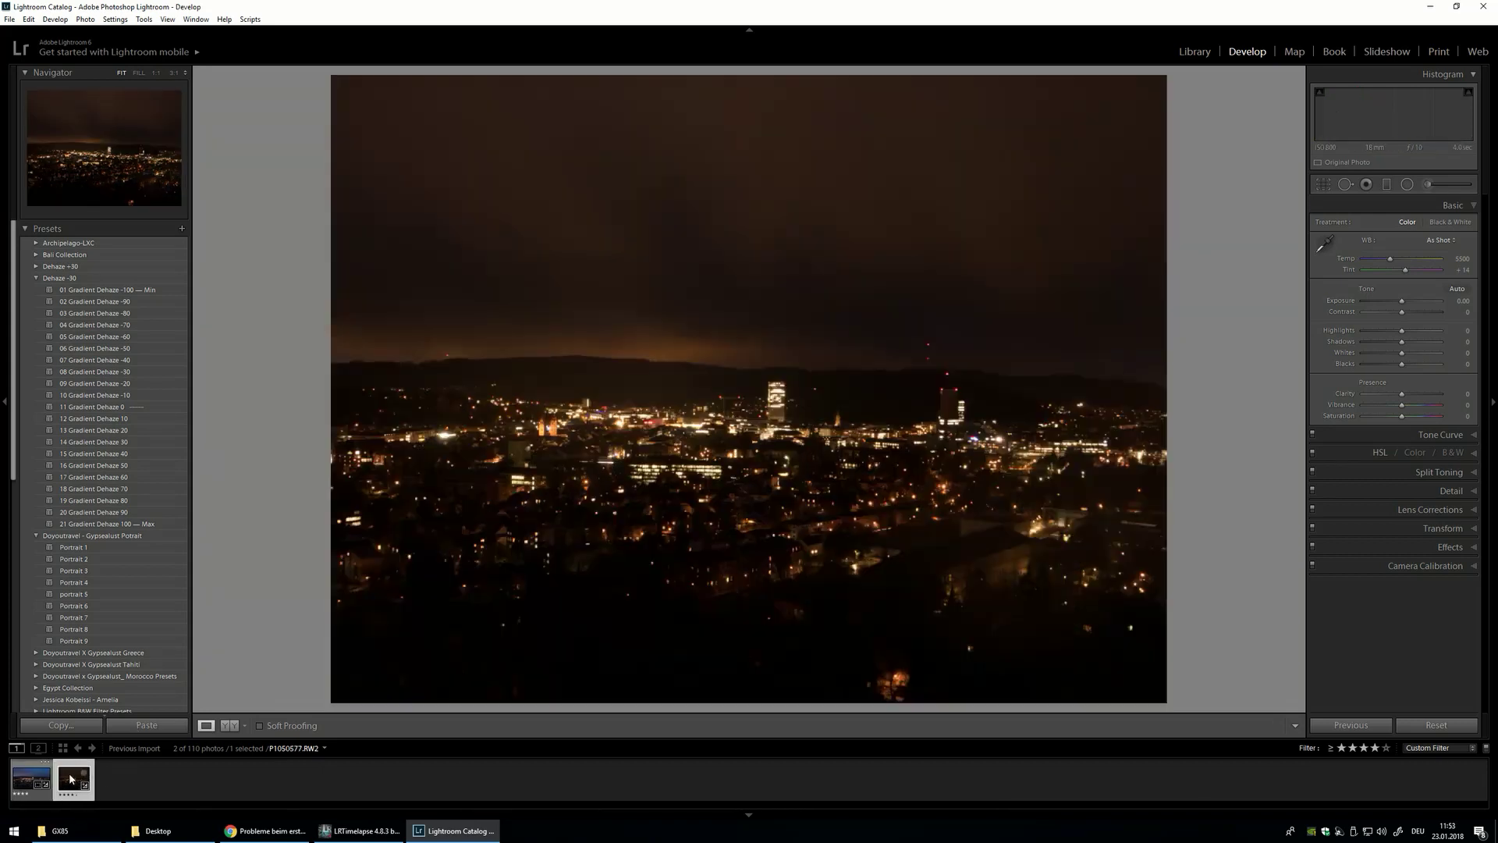
pyautogui.click(1324, 185)
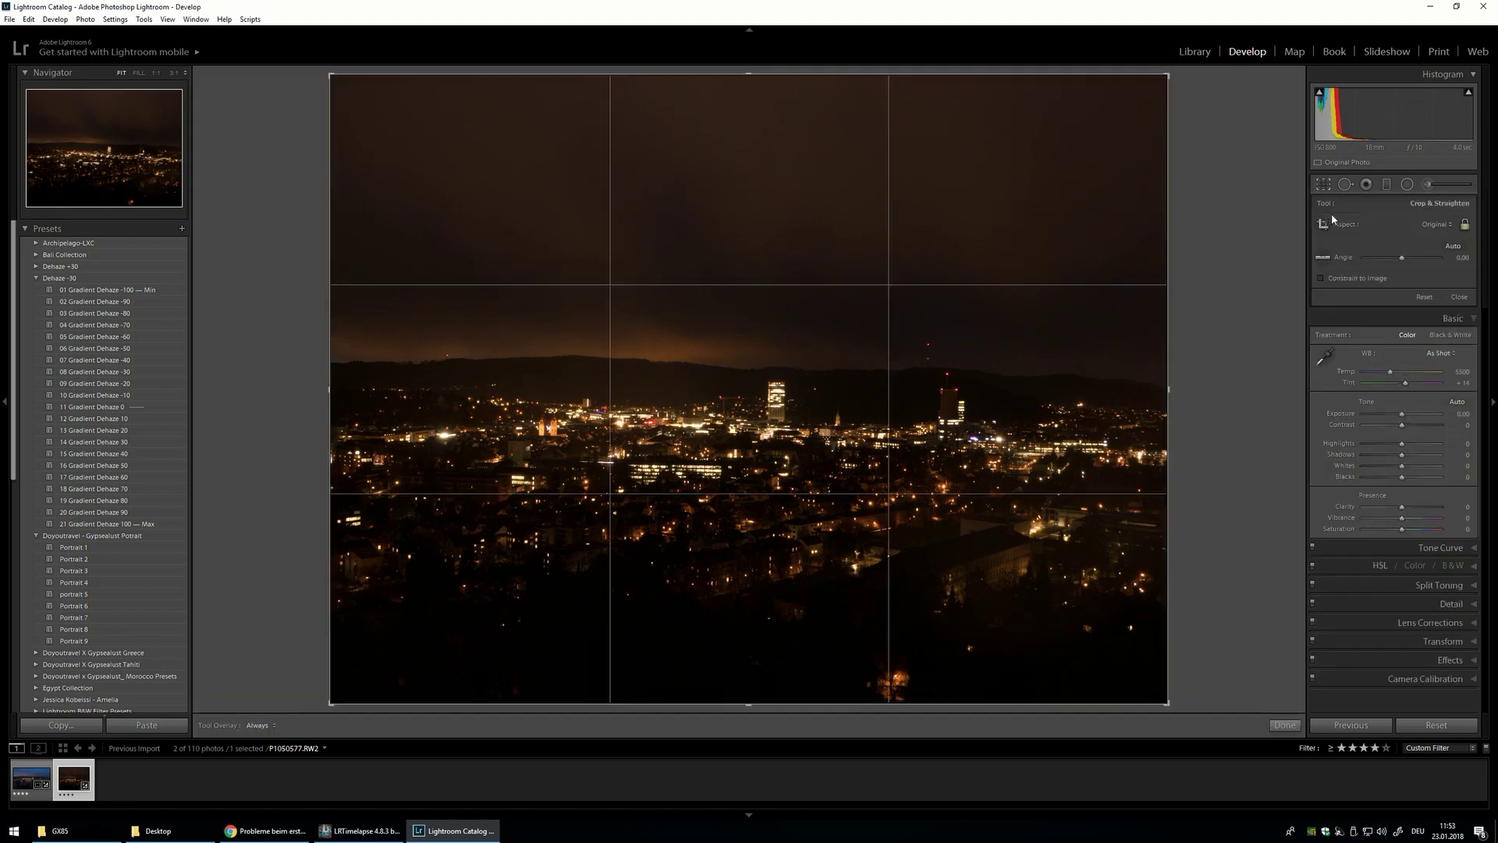
pyautogui.click(1438, 225)
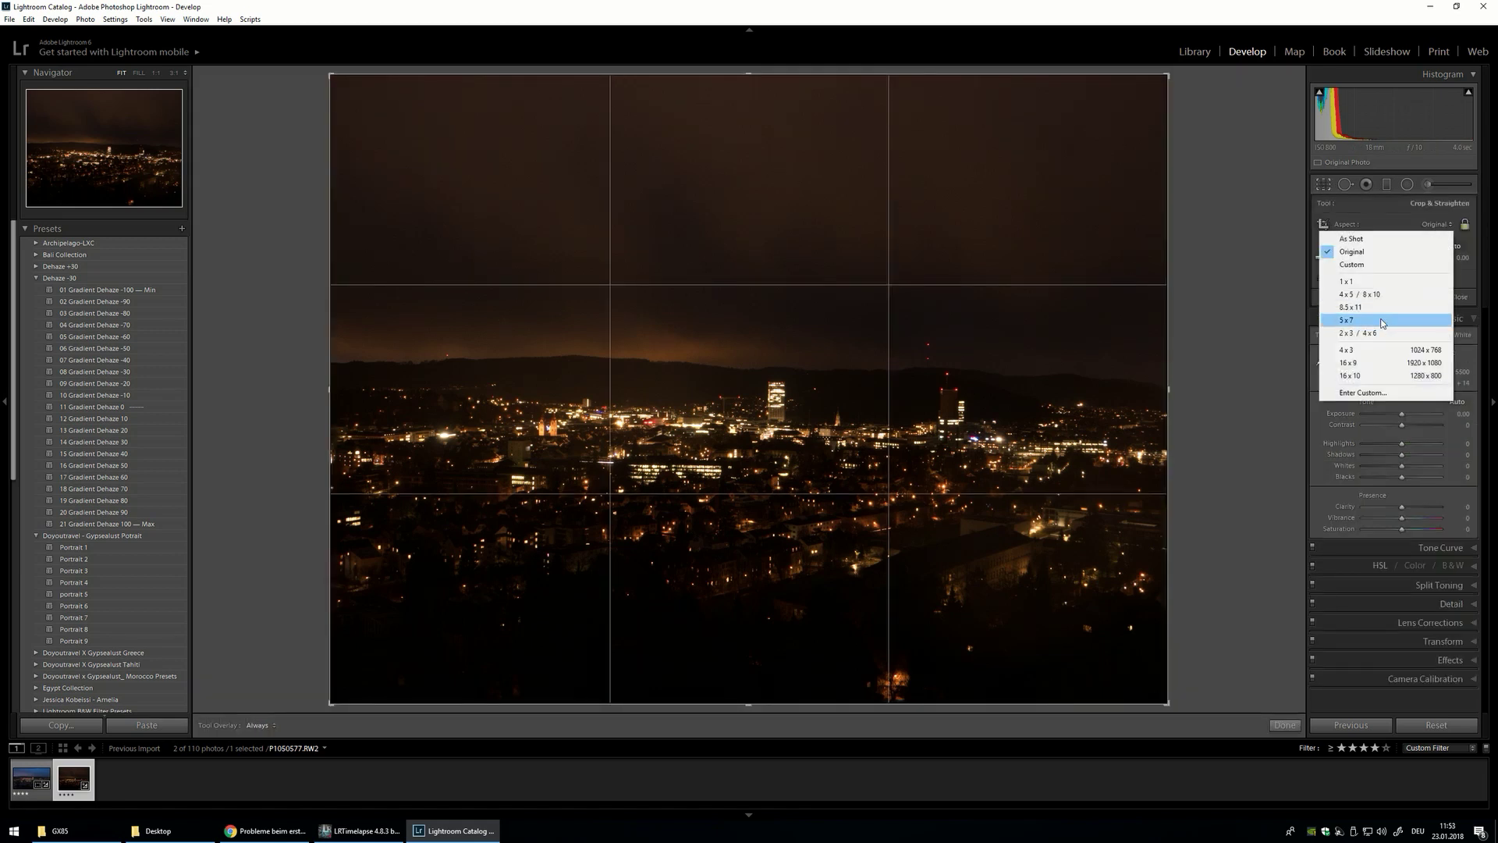
pyautogui.click(1393, 363)
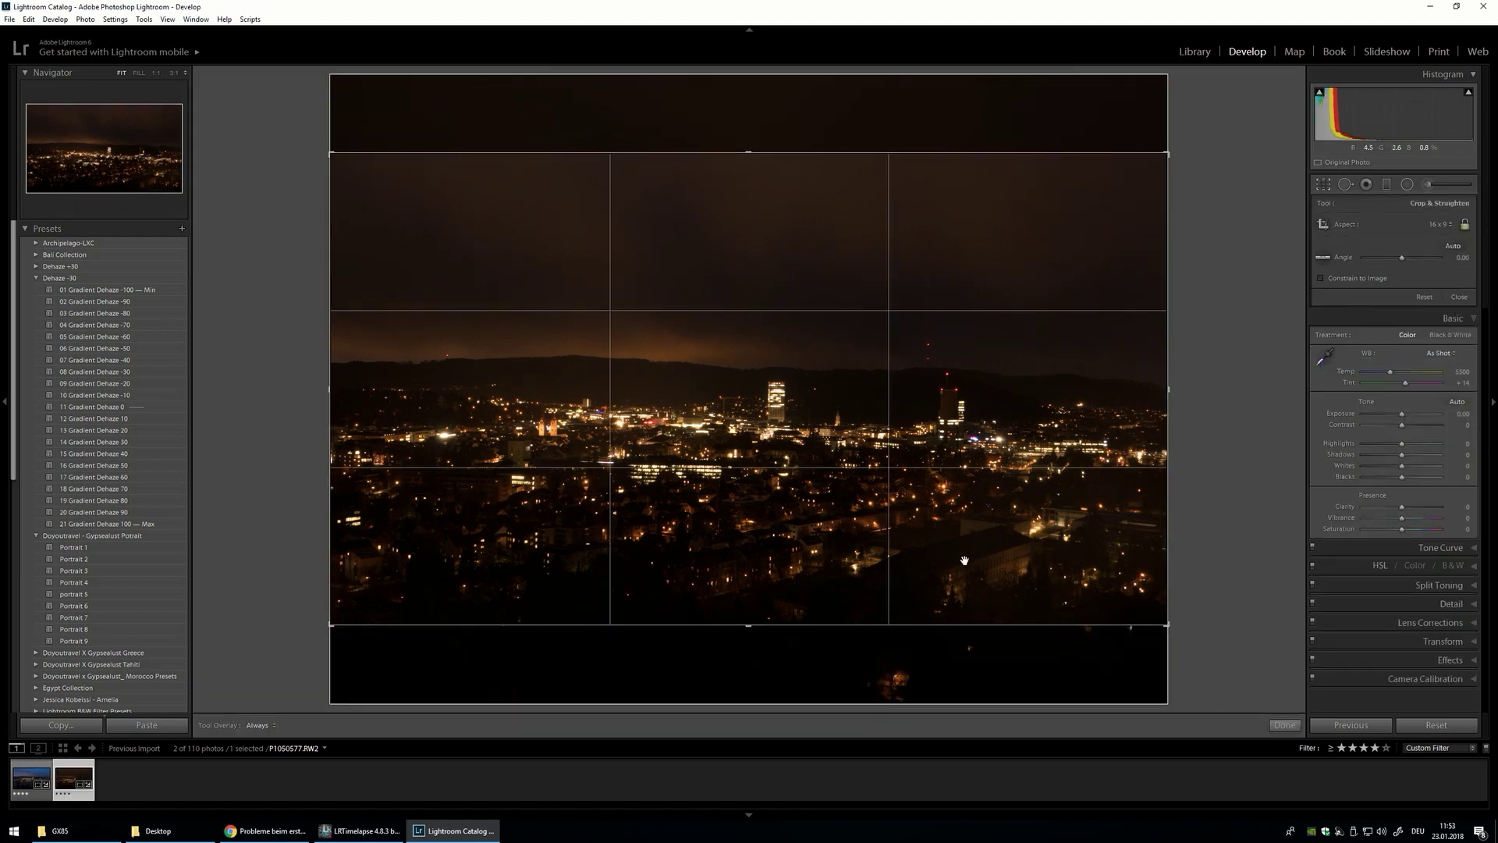
pyautogui.moveTo(1168, 624); pyautogui.dragTo(1044, 588)
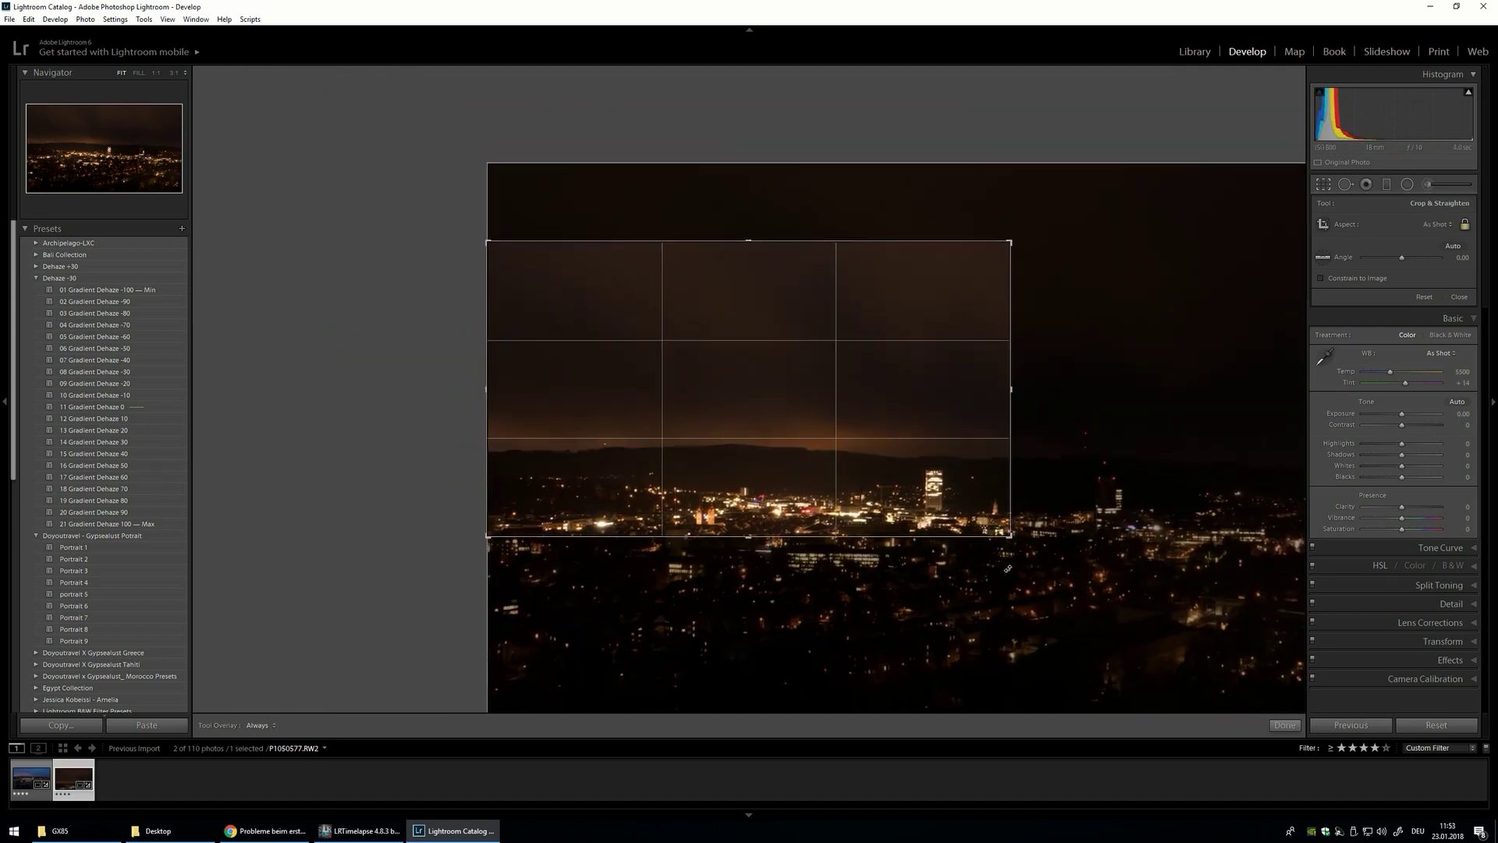
pyautogui.moveTo(769, 390); pyautogui.dragTo(585, 287)
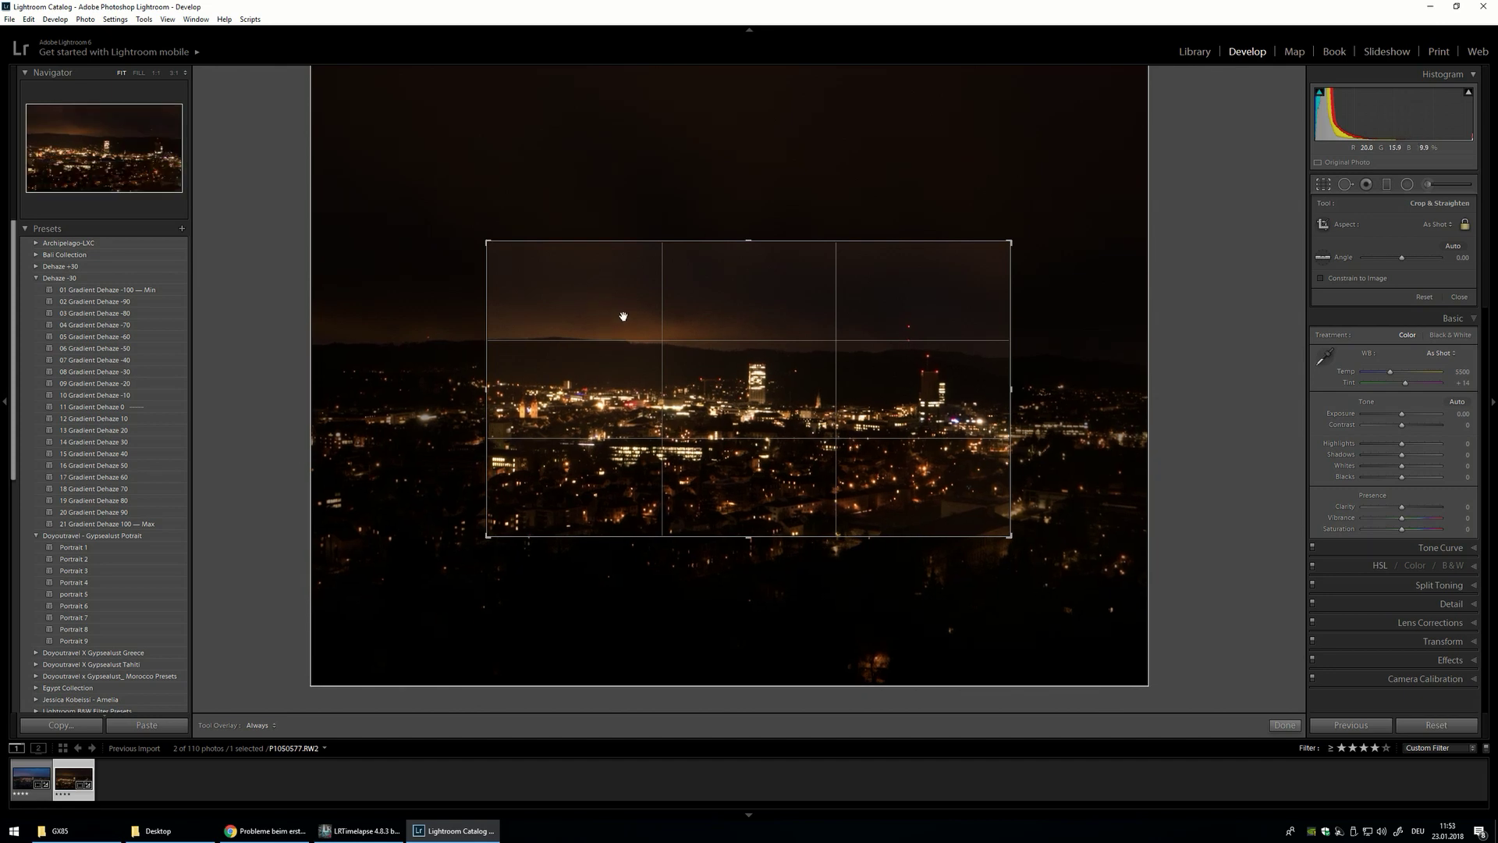
pyautogui.press('Return')
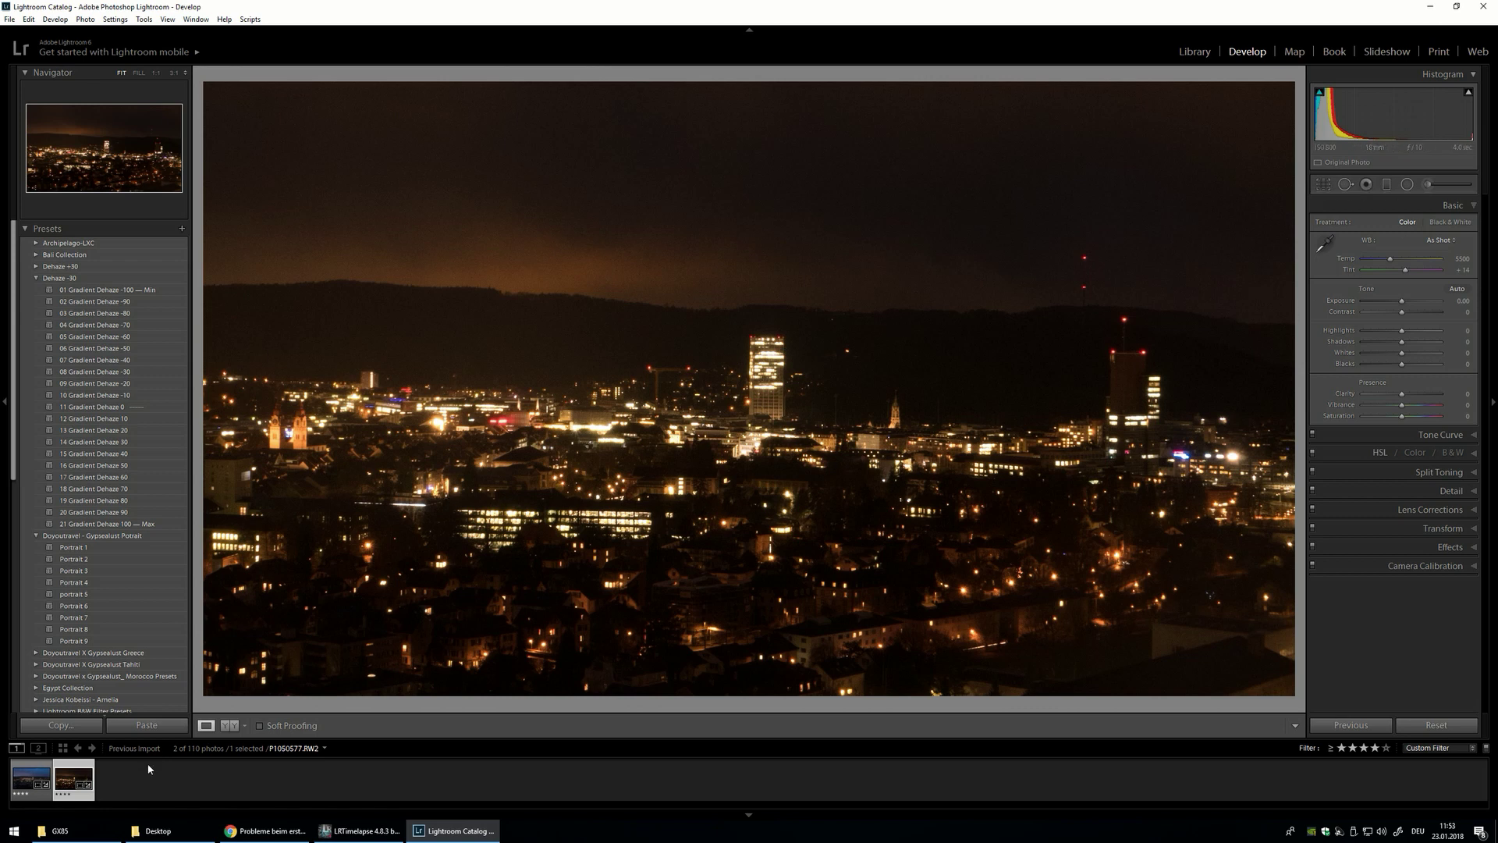
pyautogui.click(14, 782)
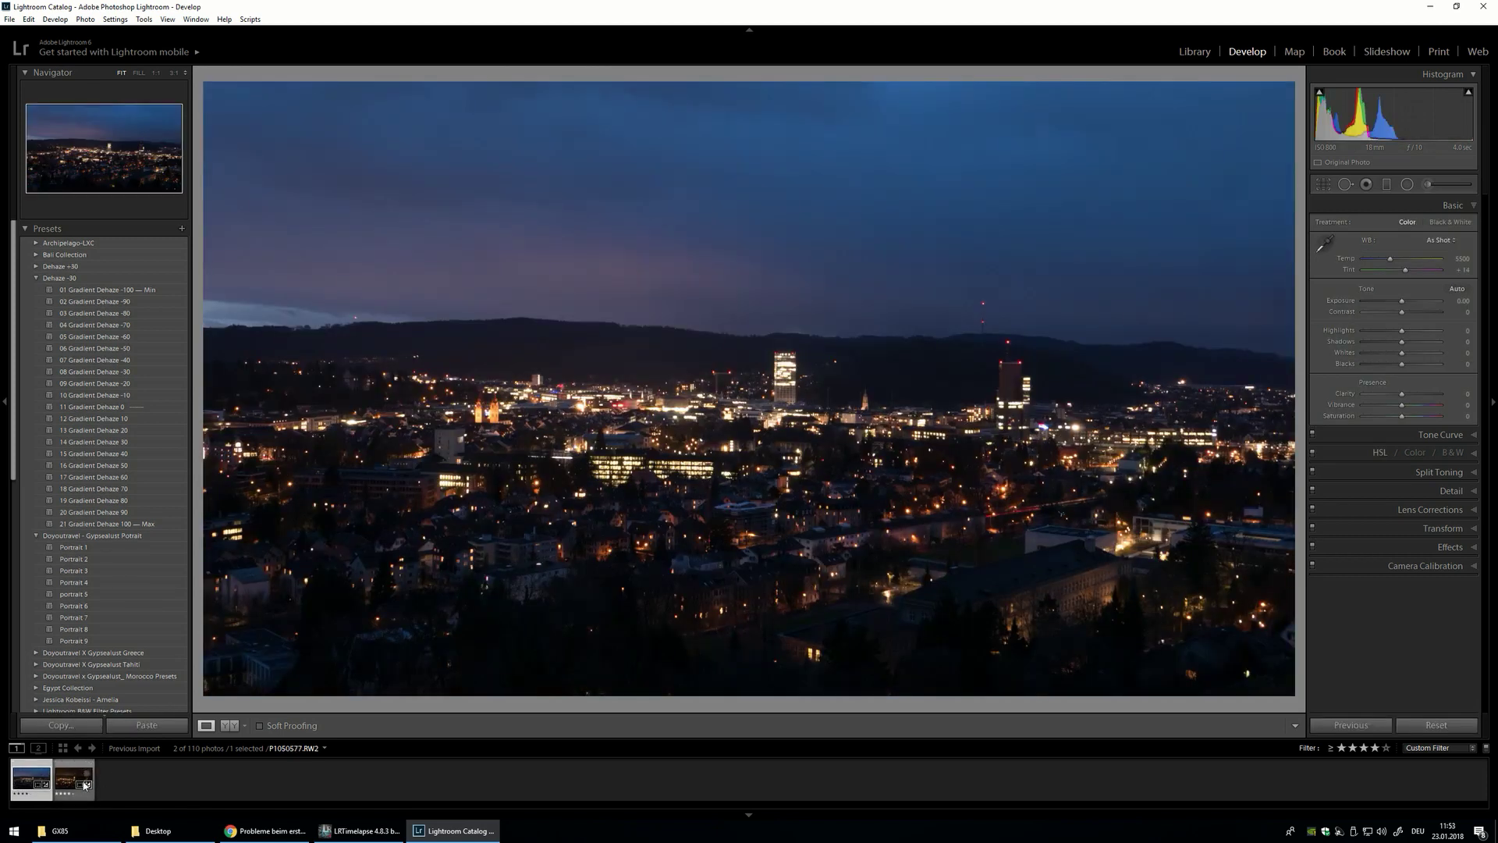
pyautogui.click(69, 777)
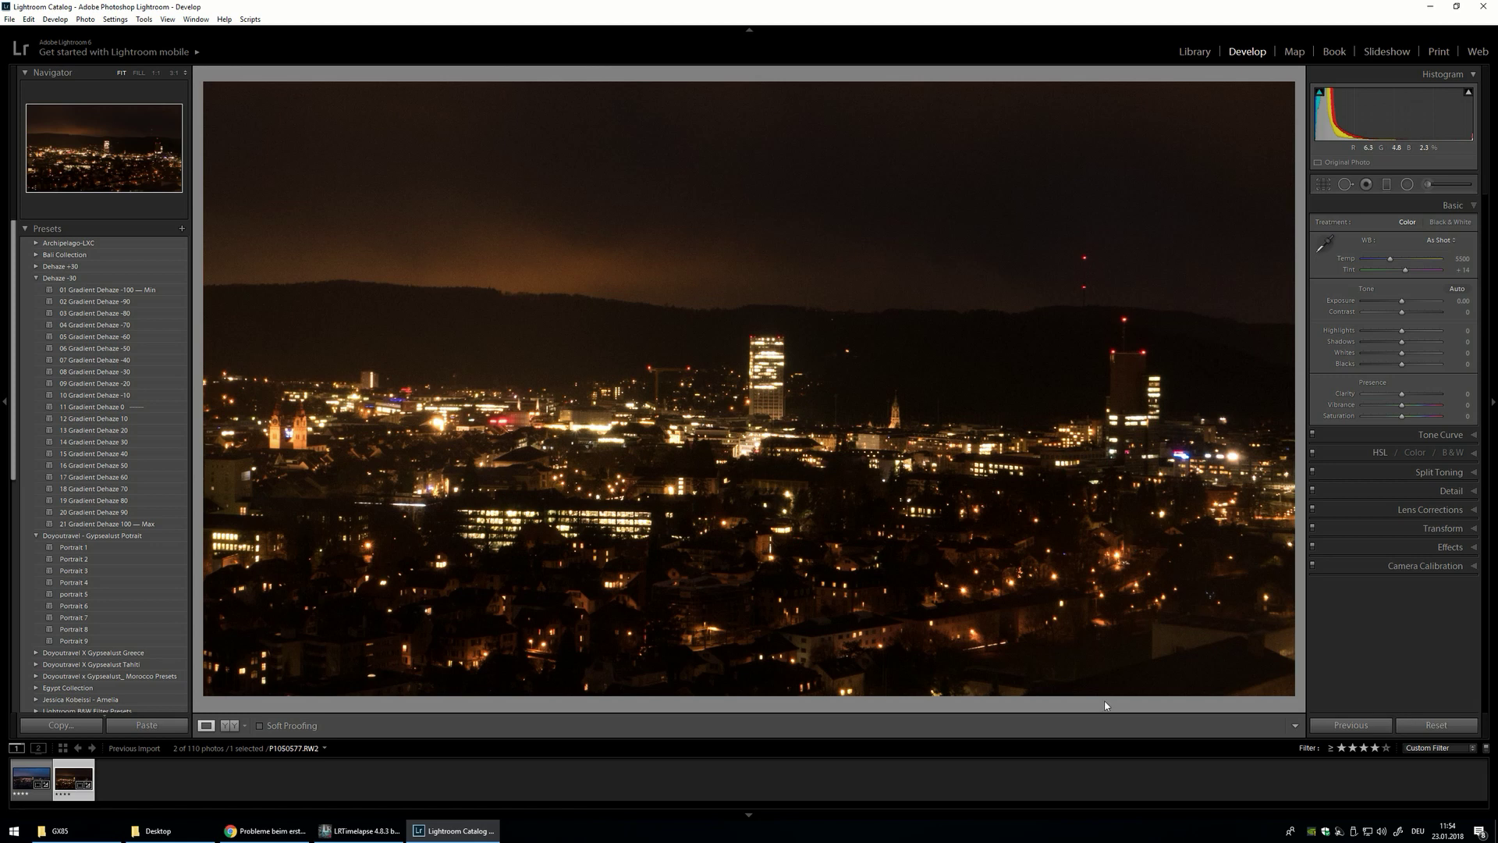
# Try a lower exposure on the night keyframe in the Develop module, and reset it to its default.
pyautogui.click(1194, 52)
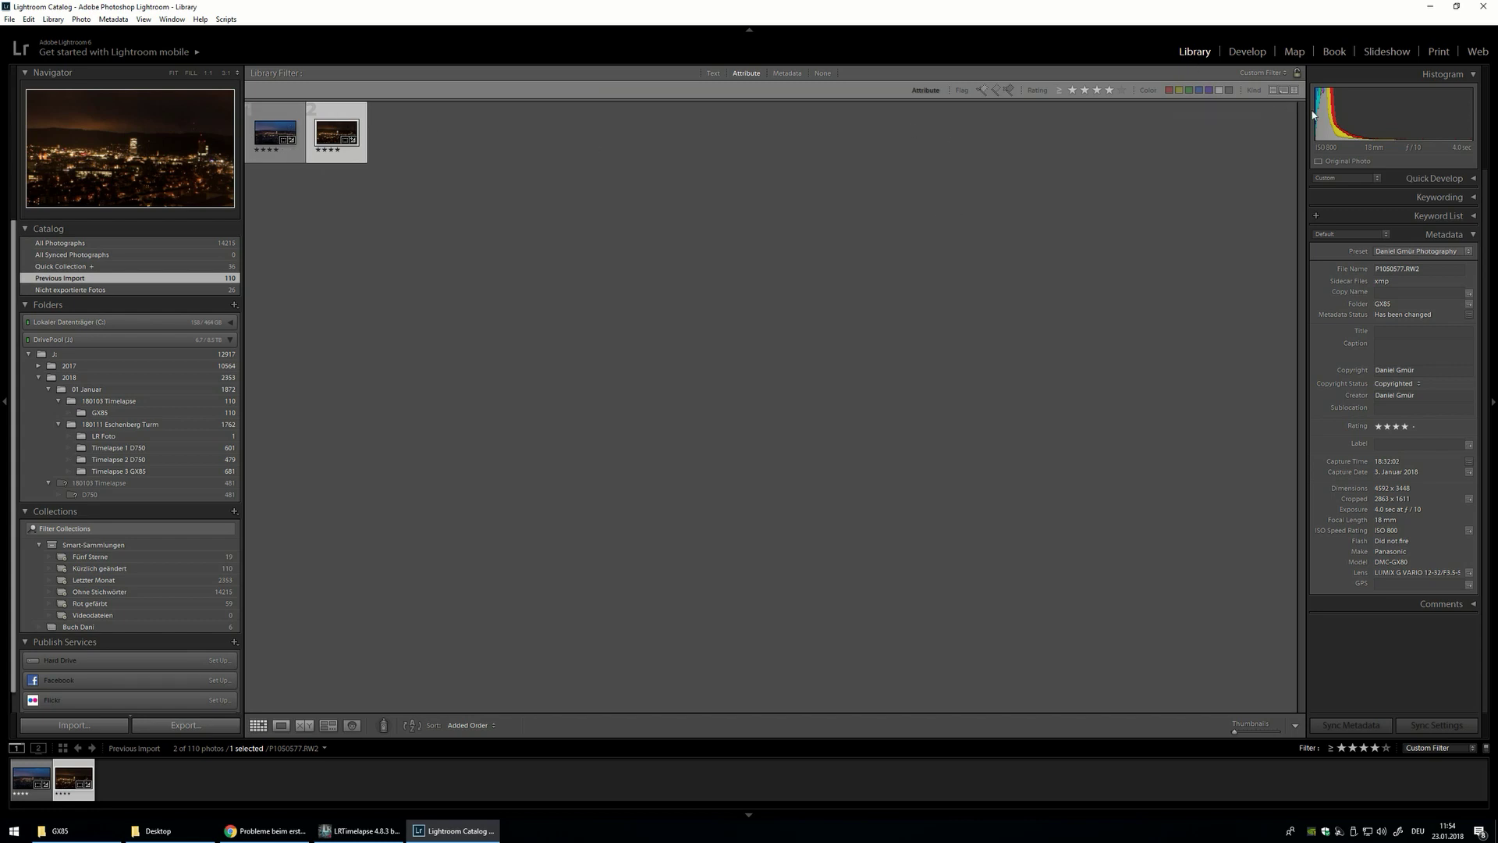
pyautogui.click(1247, 52)
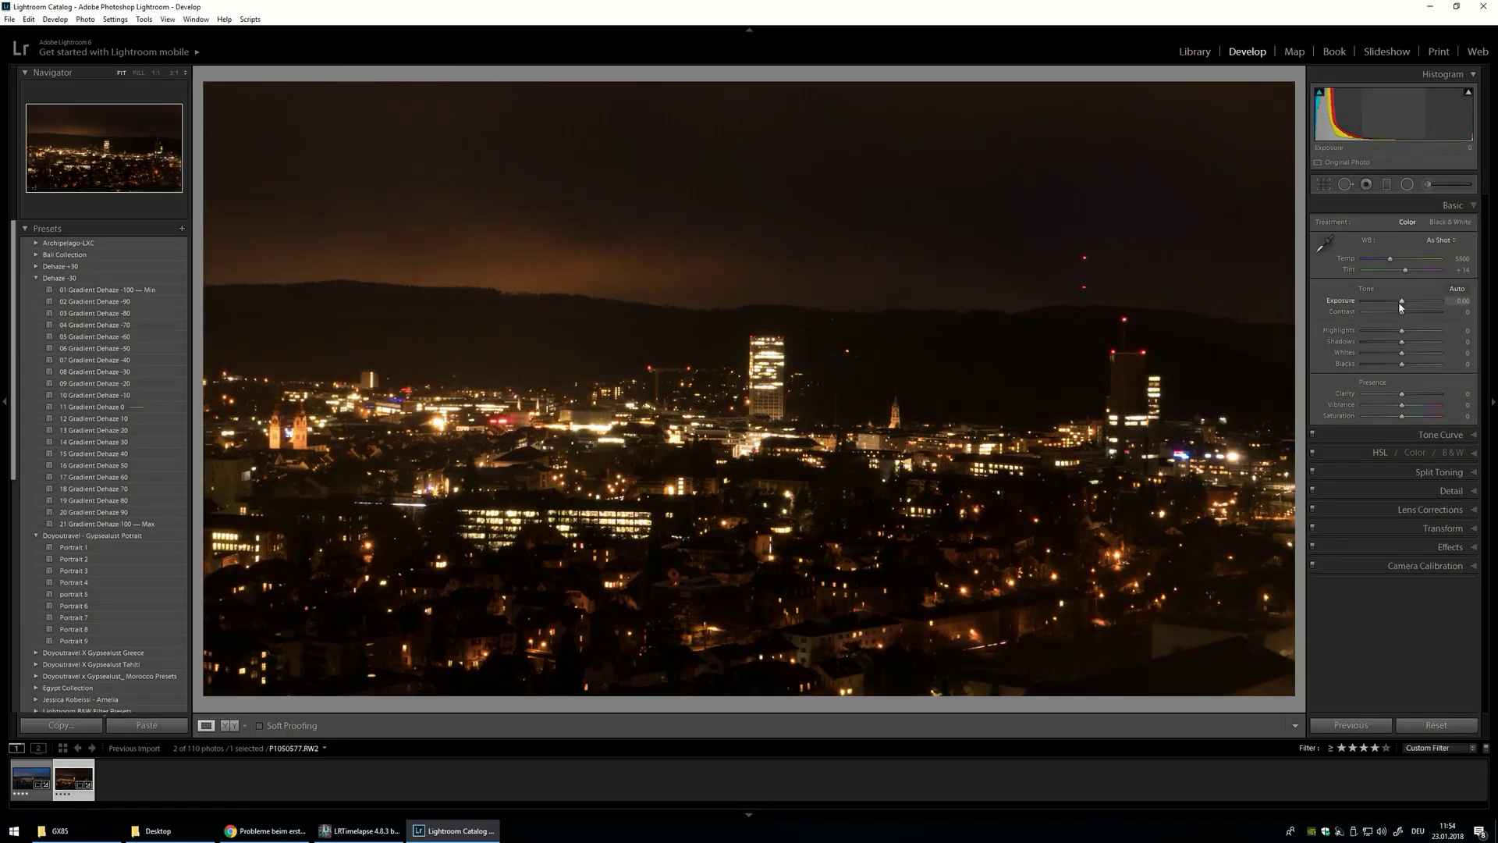
pyautogui.moveTo(1400, 306)
pyautogui.mouseDown()
pyautogui.moveTo(1414, 307)
pyautogui.moveTo(1375, 304)
pyautogui.mouseUp()
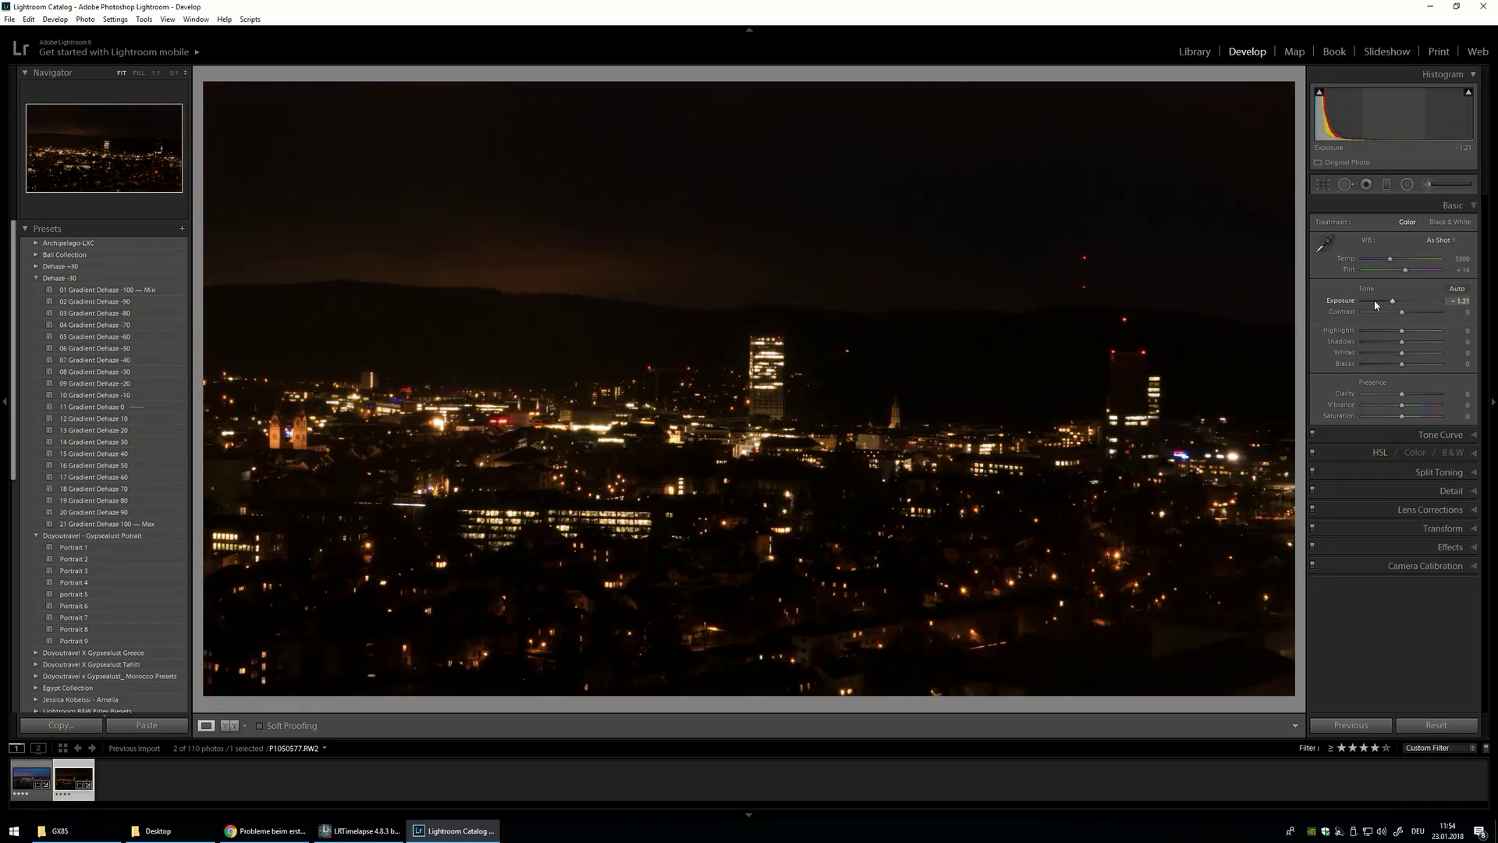
pyautogui.doubleClick(1340, 300)
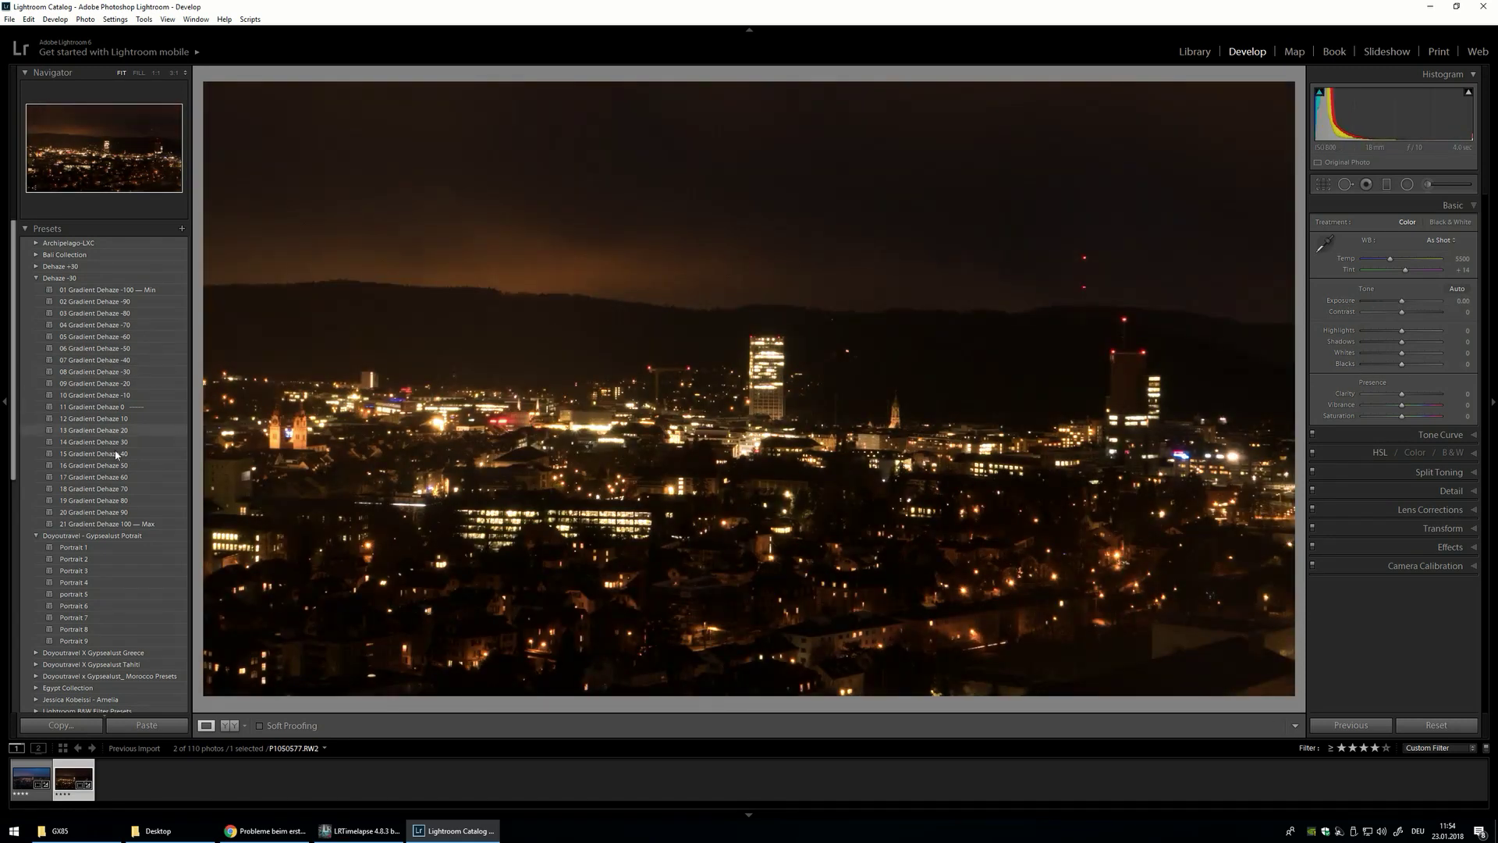
# Select both keyframes in the Library and save their metadata to files.
pyautogui.click(1192, 53)
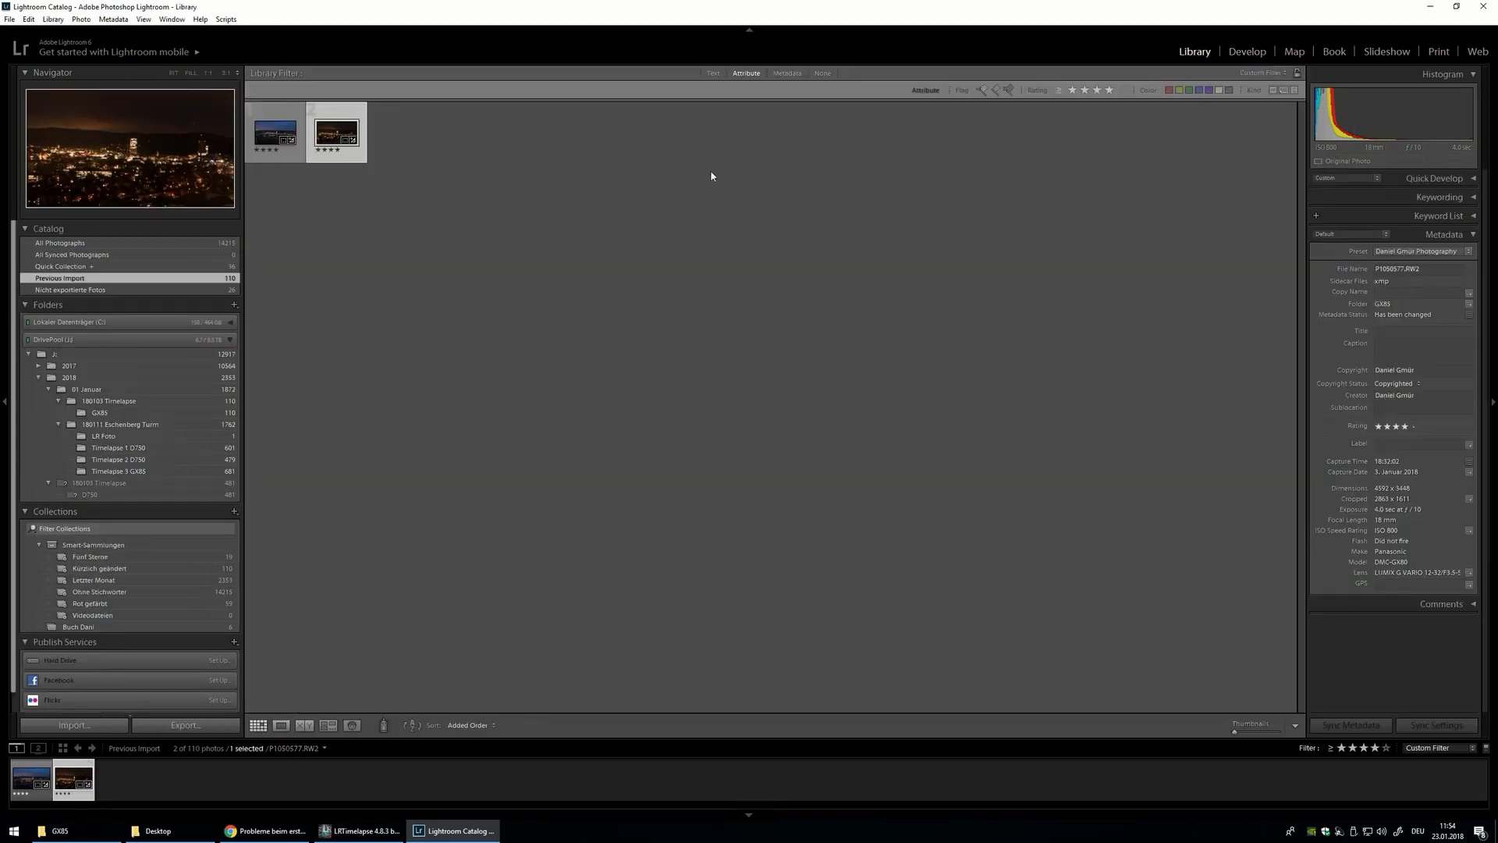
pyautogui.keyDown('shift'); pyautogui.click(266, 134); pyautogui.keyUp('shift')
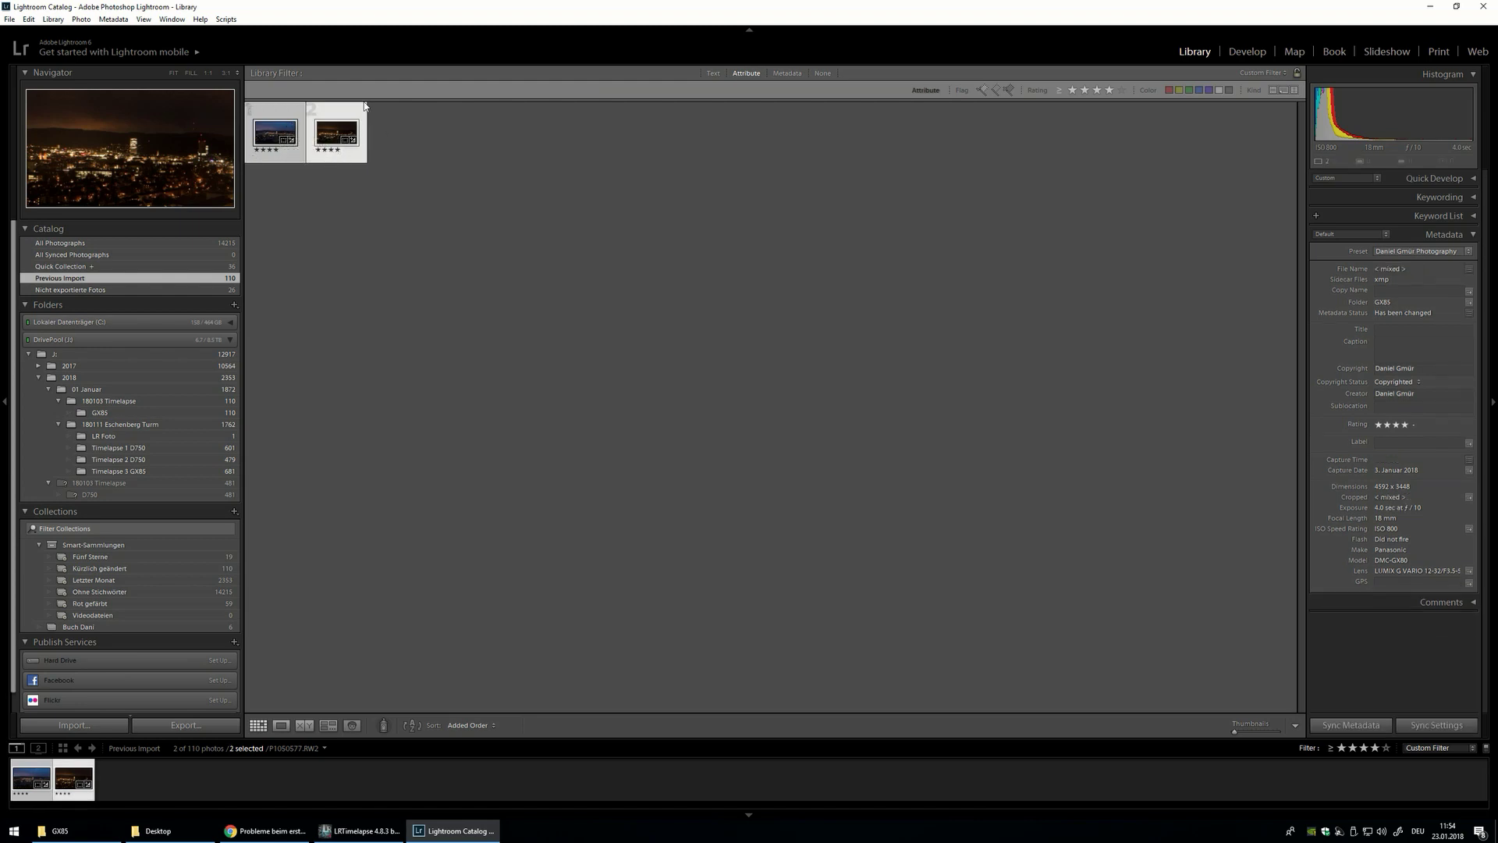
pyautogui.rightClick(263, 129)
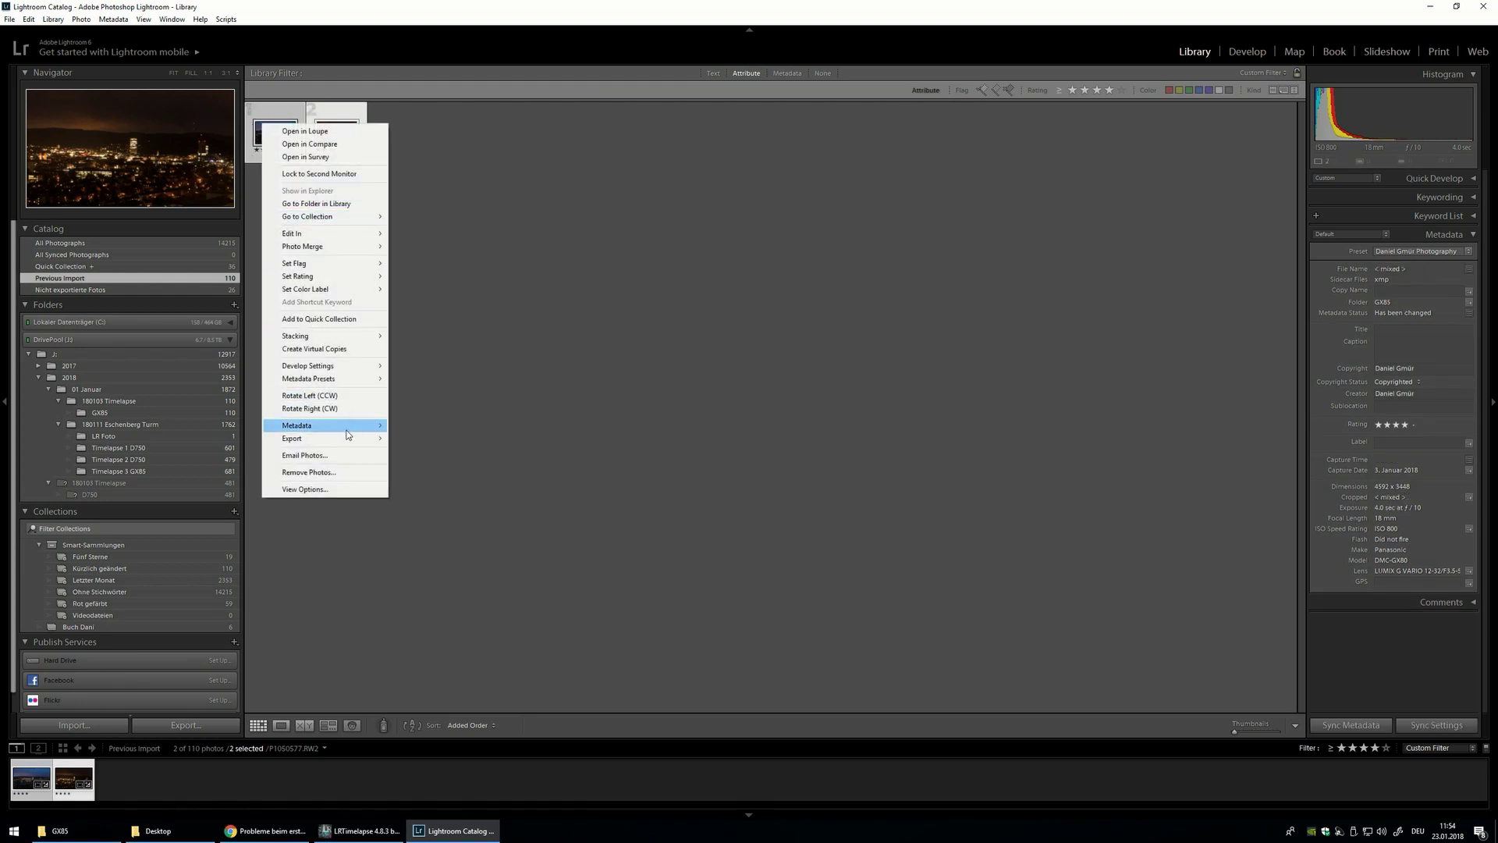
pyautogui.moveTo(345, 426)
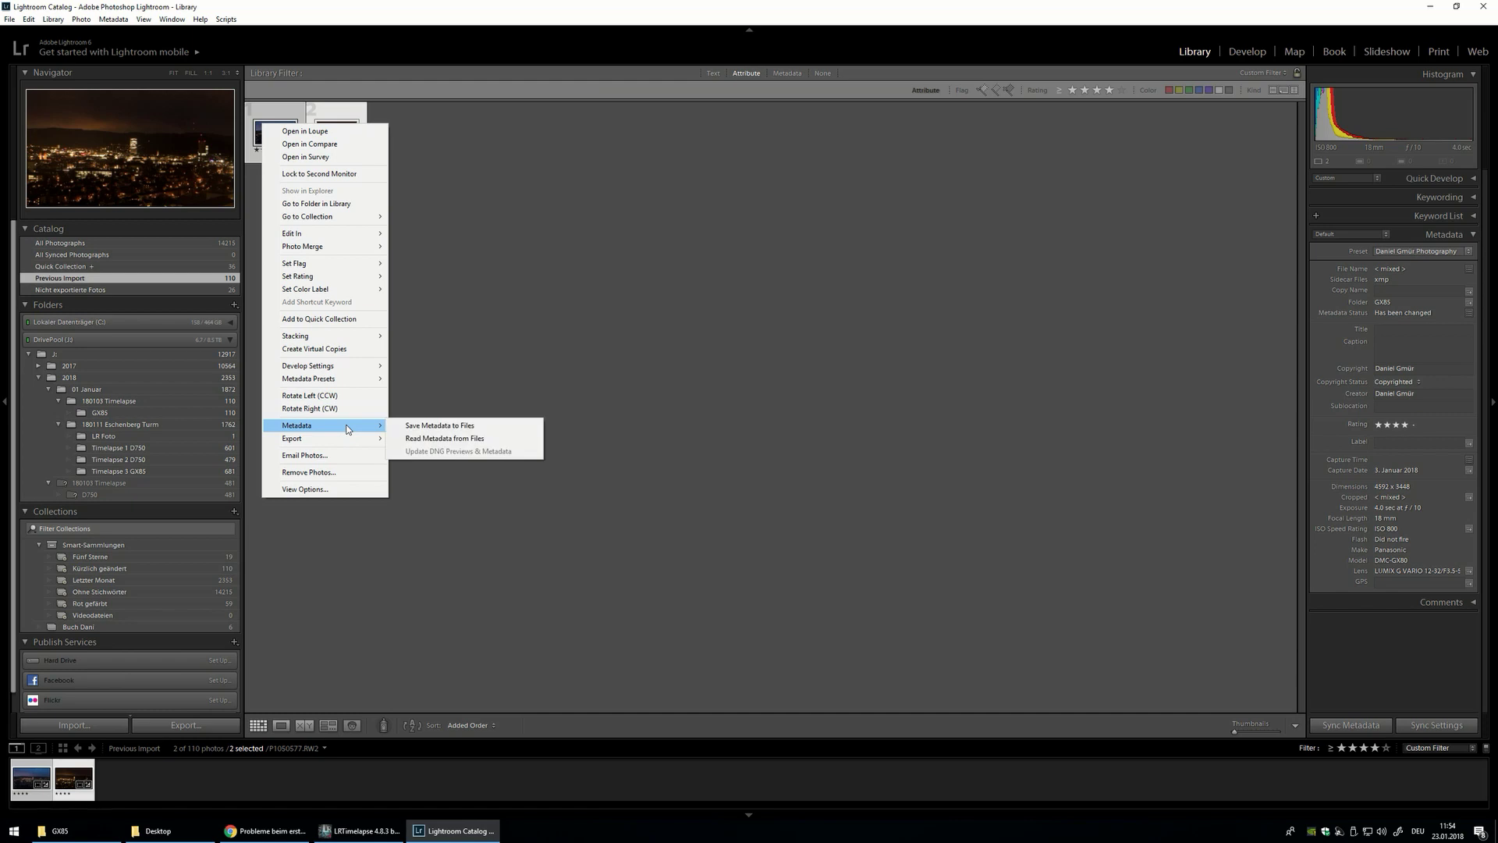
pyautogui.click(429, 426)
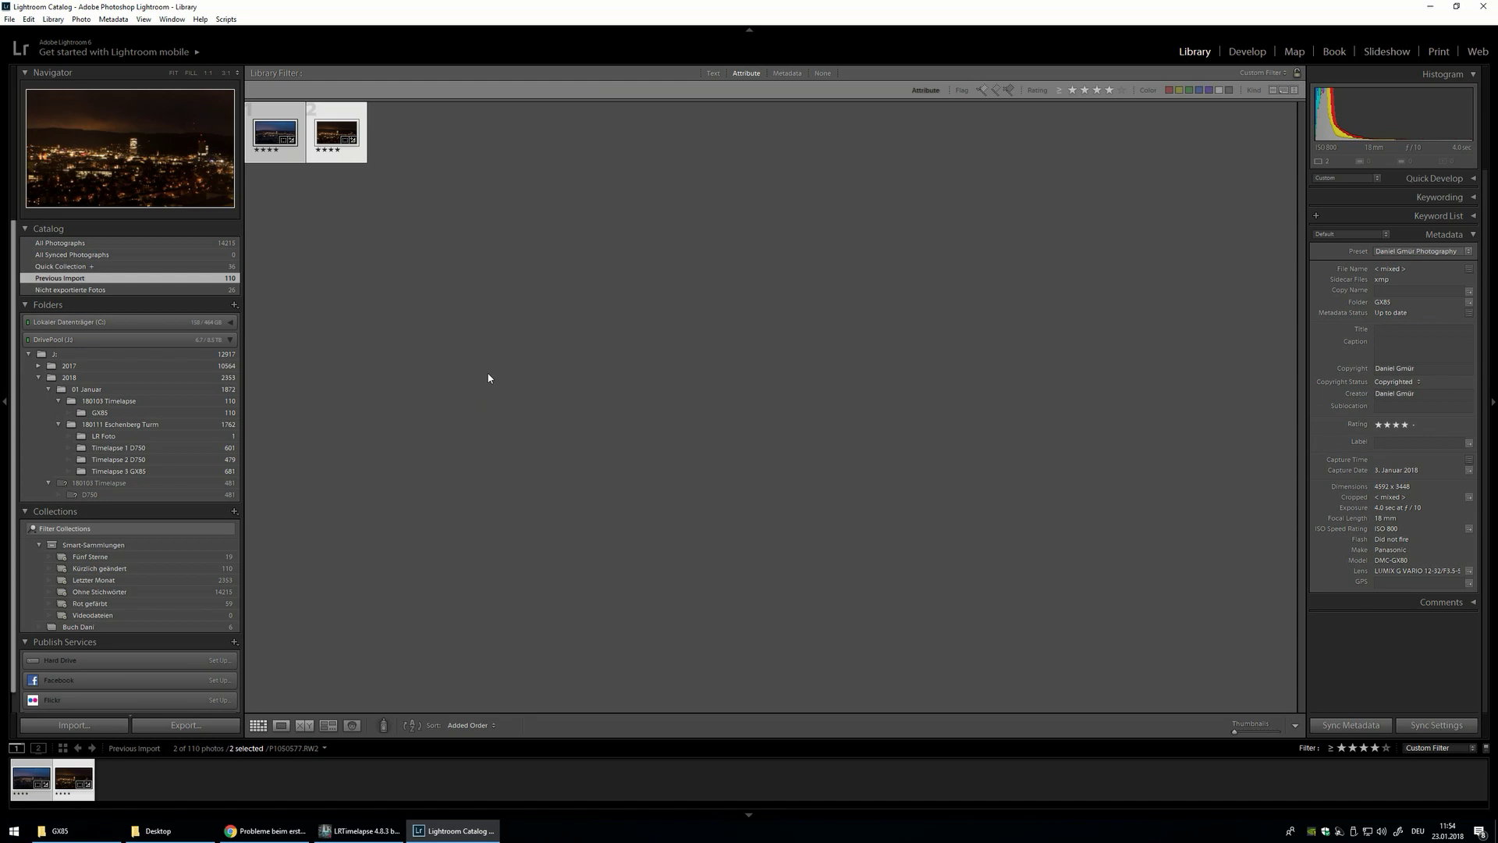
# Switch to LRTimelapse and reload the GX85 sequence with the metadata edited in Lightroom.
pyautogui.click(382, 832)
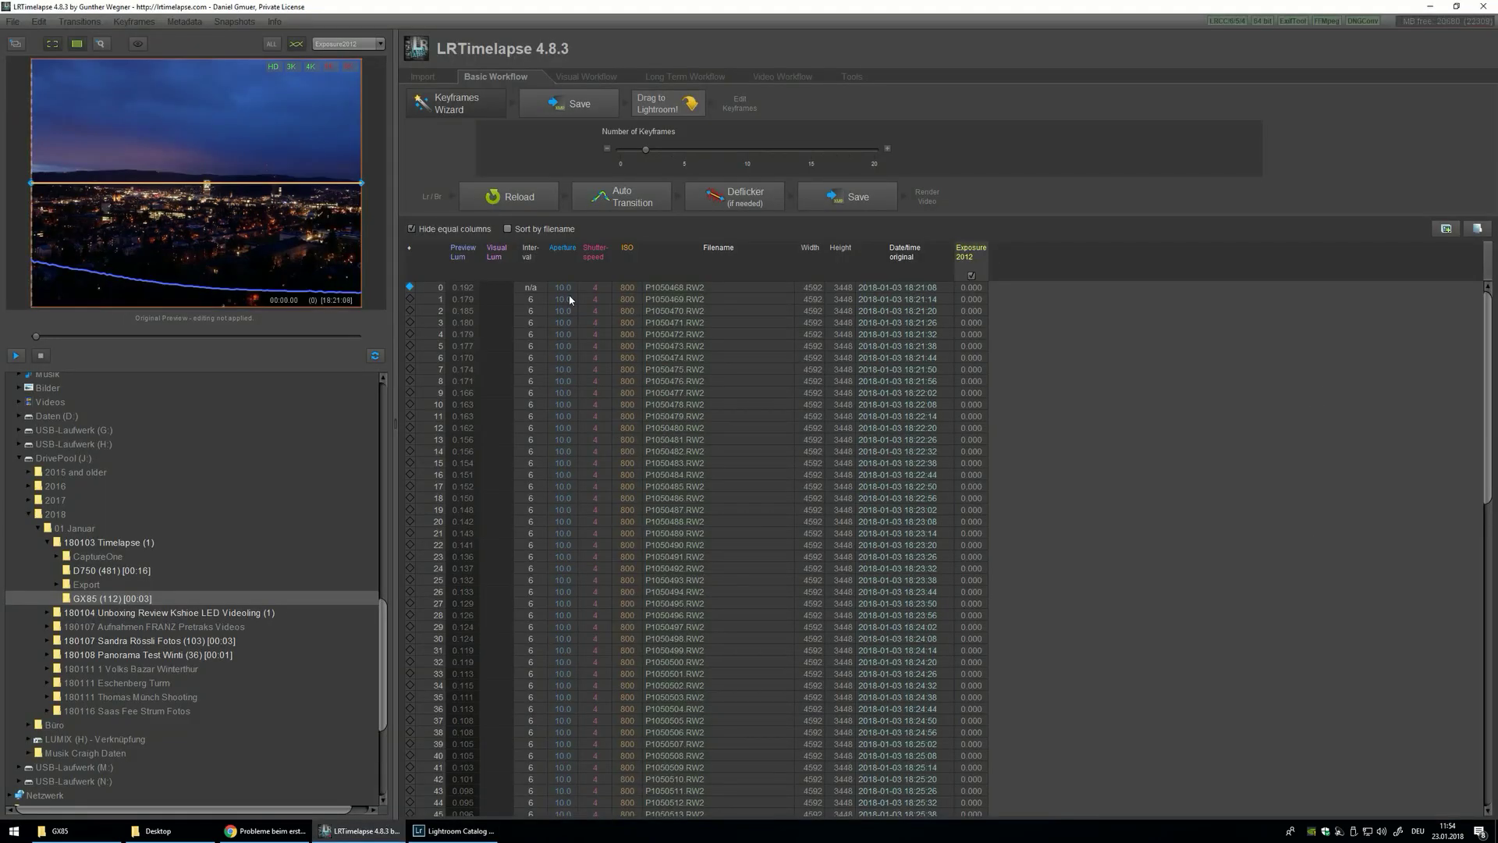
pyautogui.click(525, 196)
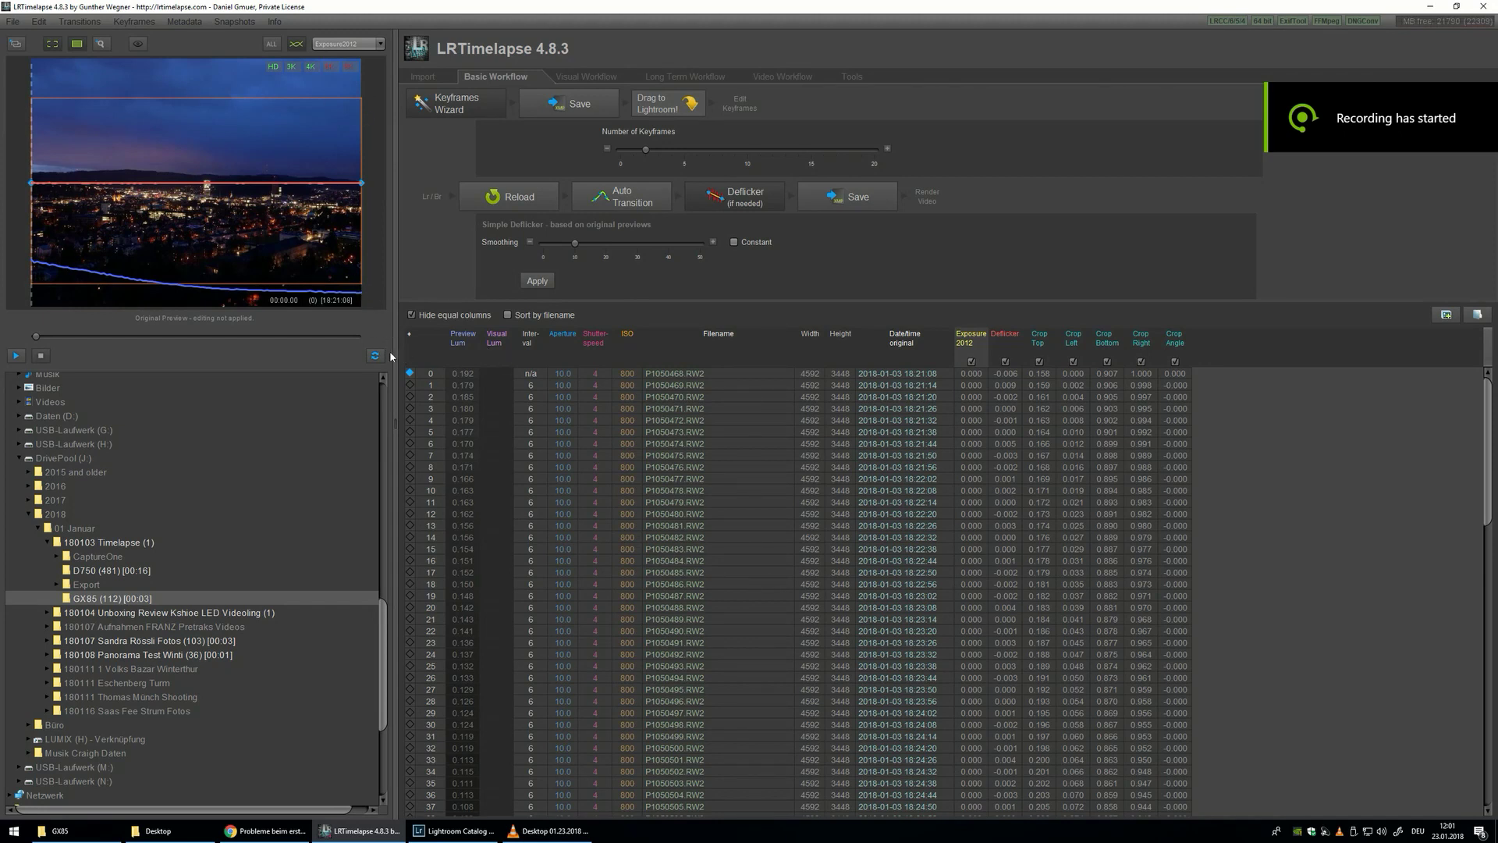
# Compare the crop frames of the sequence's first image and last image in the preview.
pyautogui.click(512, 372)
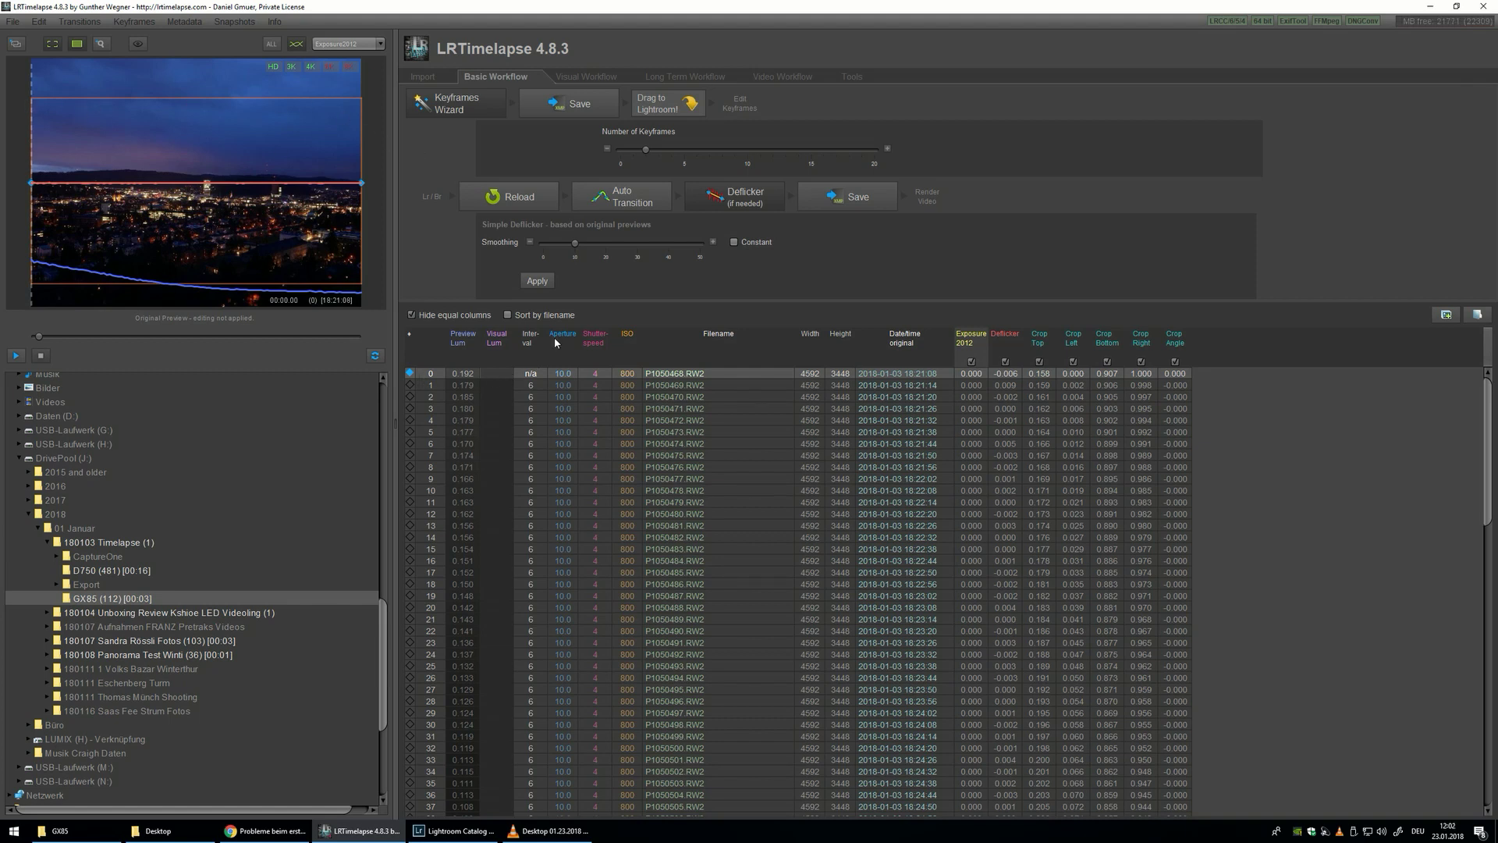
pyautogui.moveTo(1487, 449); pyautogui.dragTo(1487, 728)
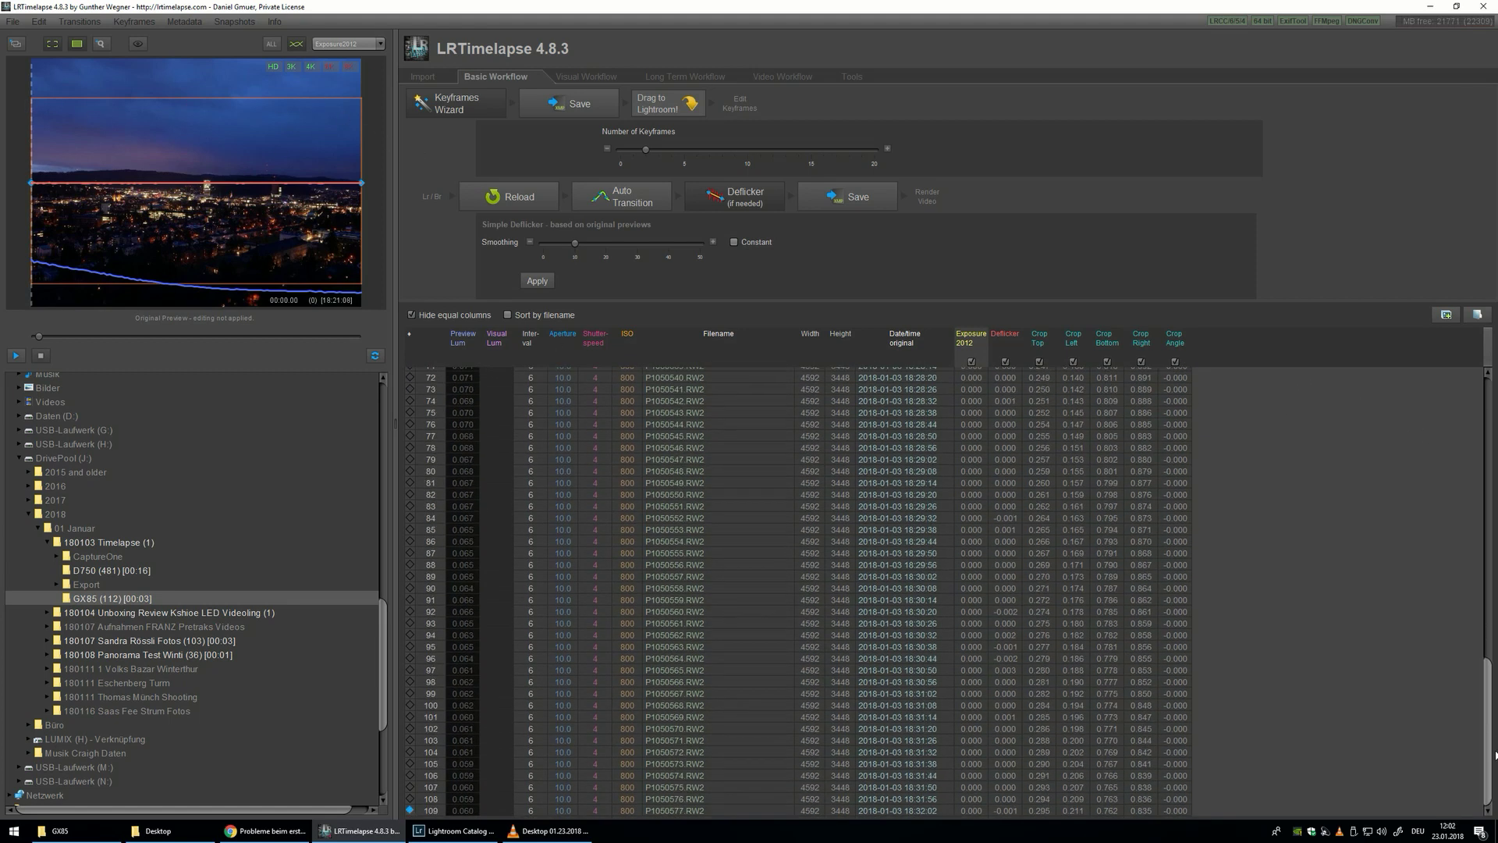
pyautogui.click(500, 811)
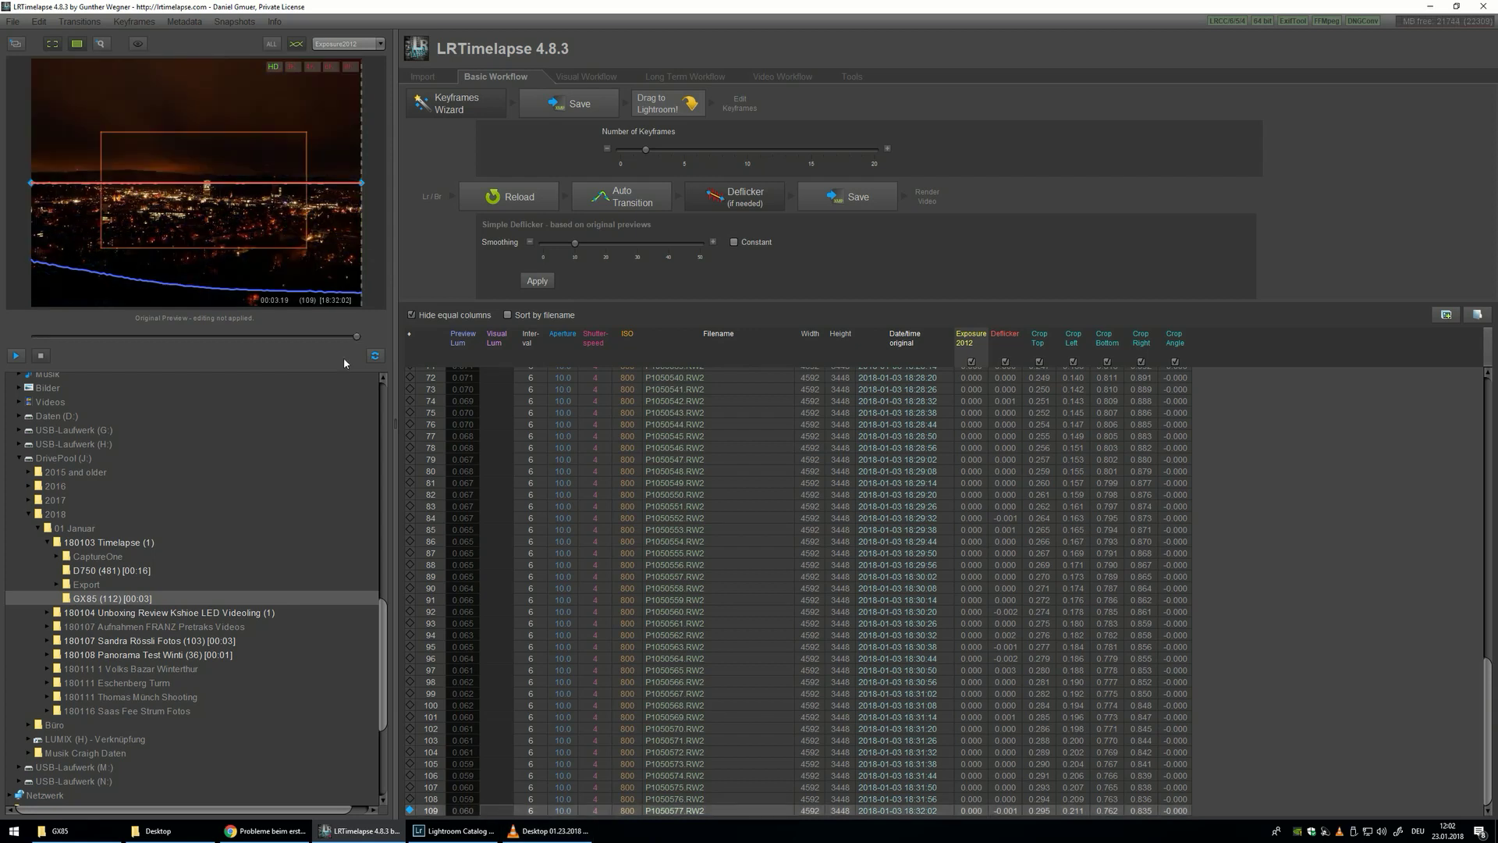
# Preview images from the beginning, middle and end of the sequence to examine how the crop frame moves between the keyframes.
pyautogui.scroll(17, 479, 518)
pyautogui.click(481, 502)
pyautogui.press('Down')
pyautogui.press('Down')
pyautogui.press('Down')
pyautogui.press('Down')
pyautogui.press('Down')
pyautogui.press('Down')
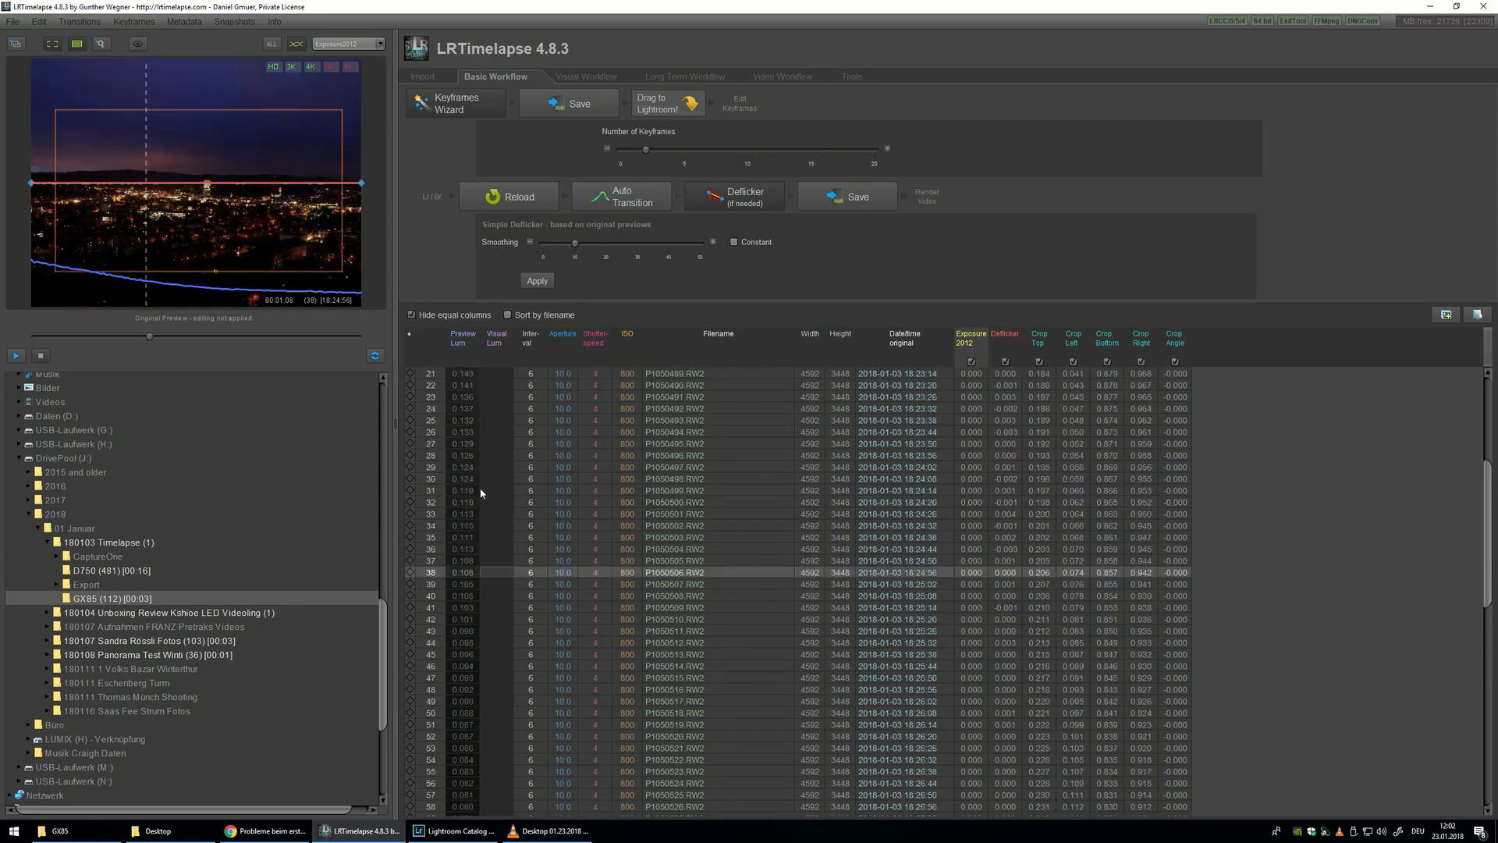
pyautogui.scroll(7, 507, 472)
pyautogui.click(495, 479)
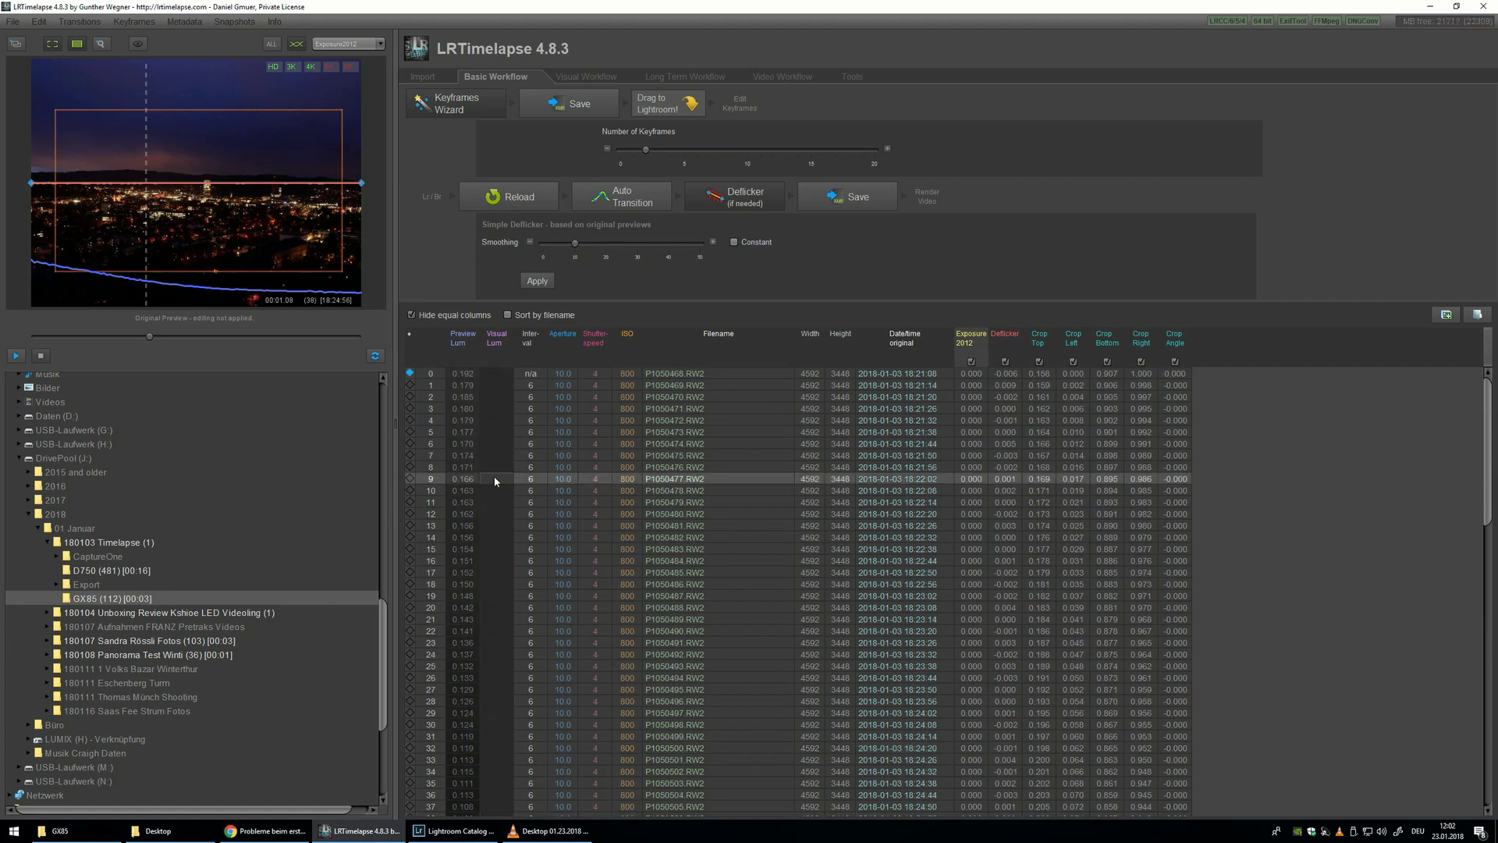
pyautogui.click(500, 409)
pyautogui.scroll(-13, 498, 507)
pyautogui.click(505, 565)
pyautogui.scroll(-6, 506, 565)
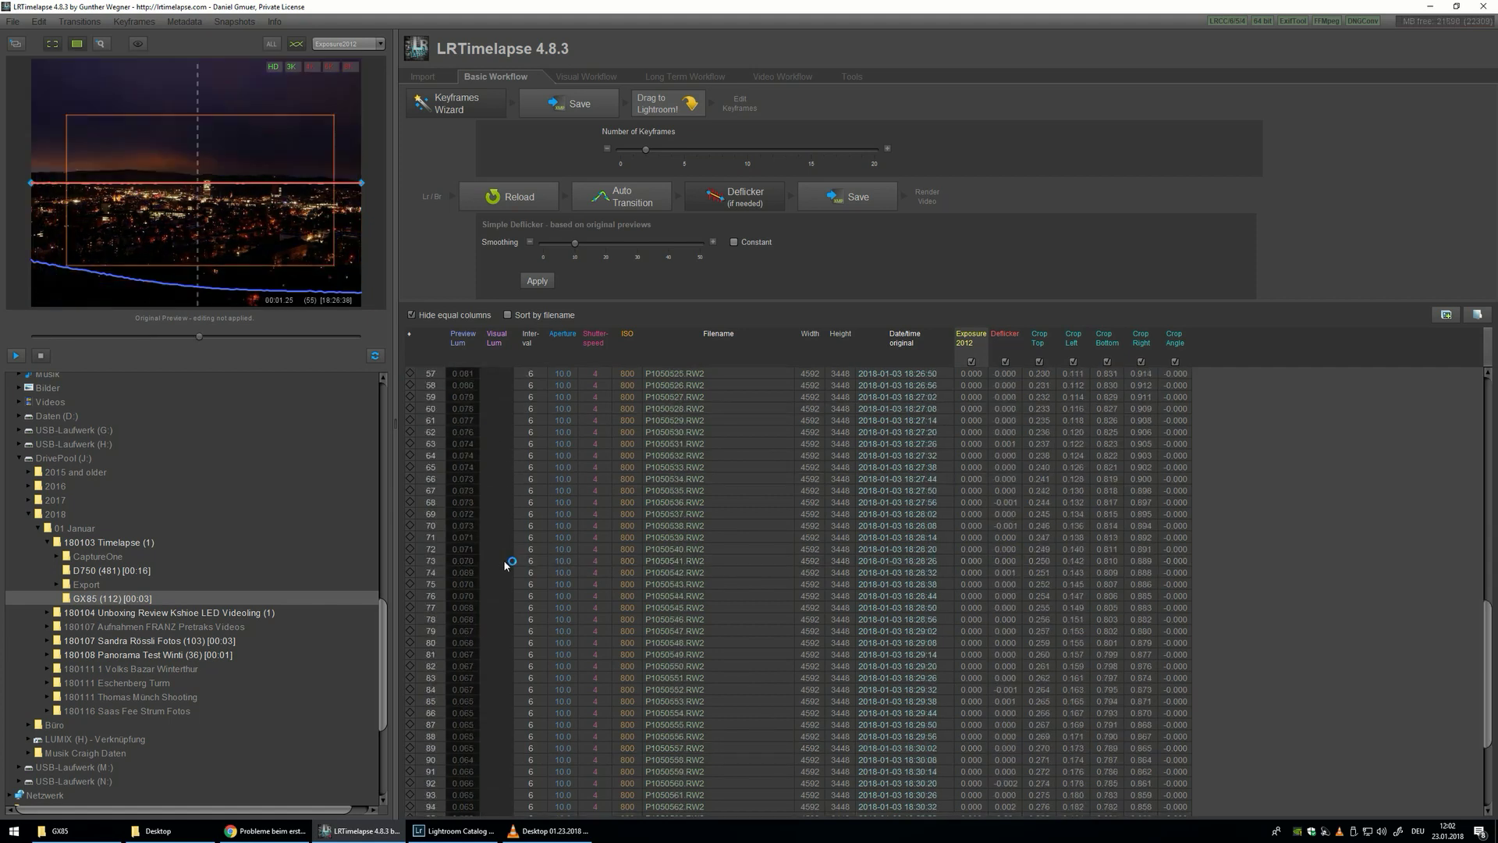
pyautogui.scroll(-5, 506, 563)
pyautogui.click(502, 612)
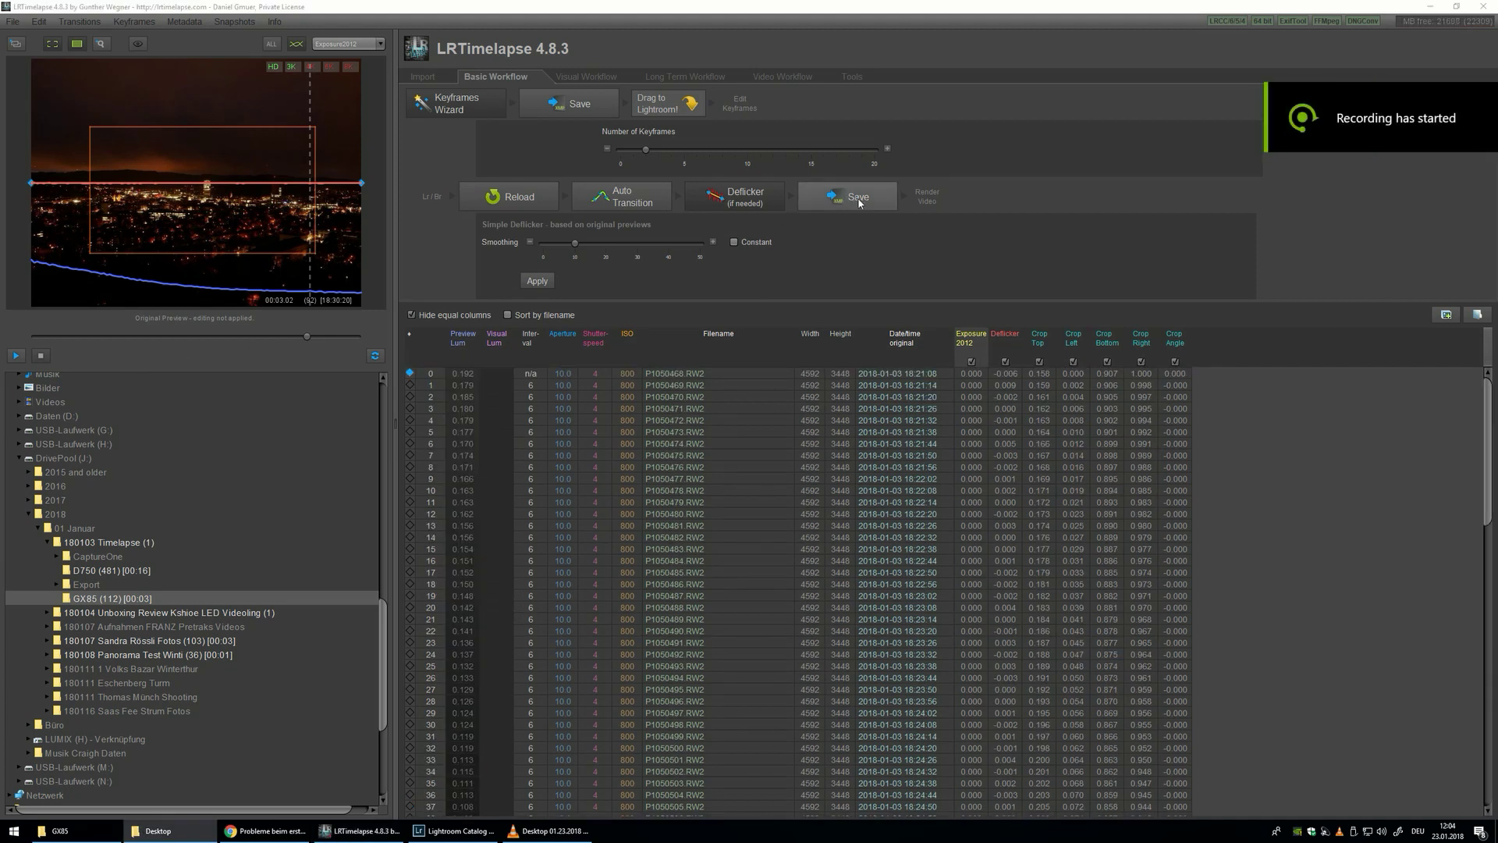
# Switch to Lightroom and remove the star rating filter so that all imported photos are shown.
pyautogui.click(456, 833)
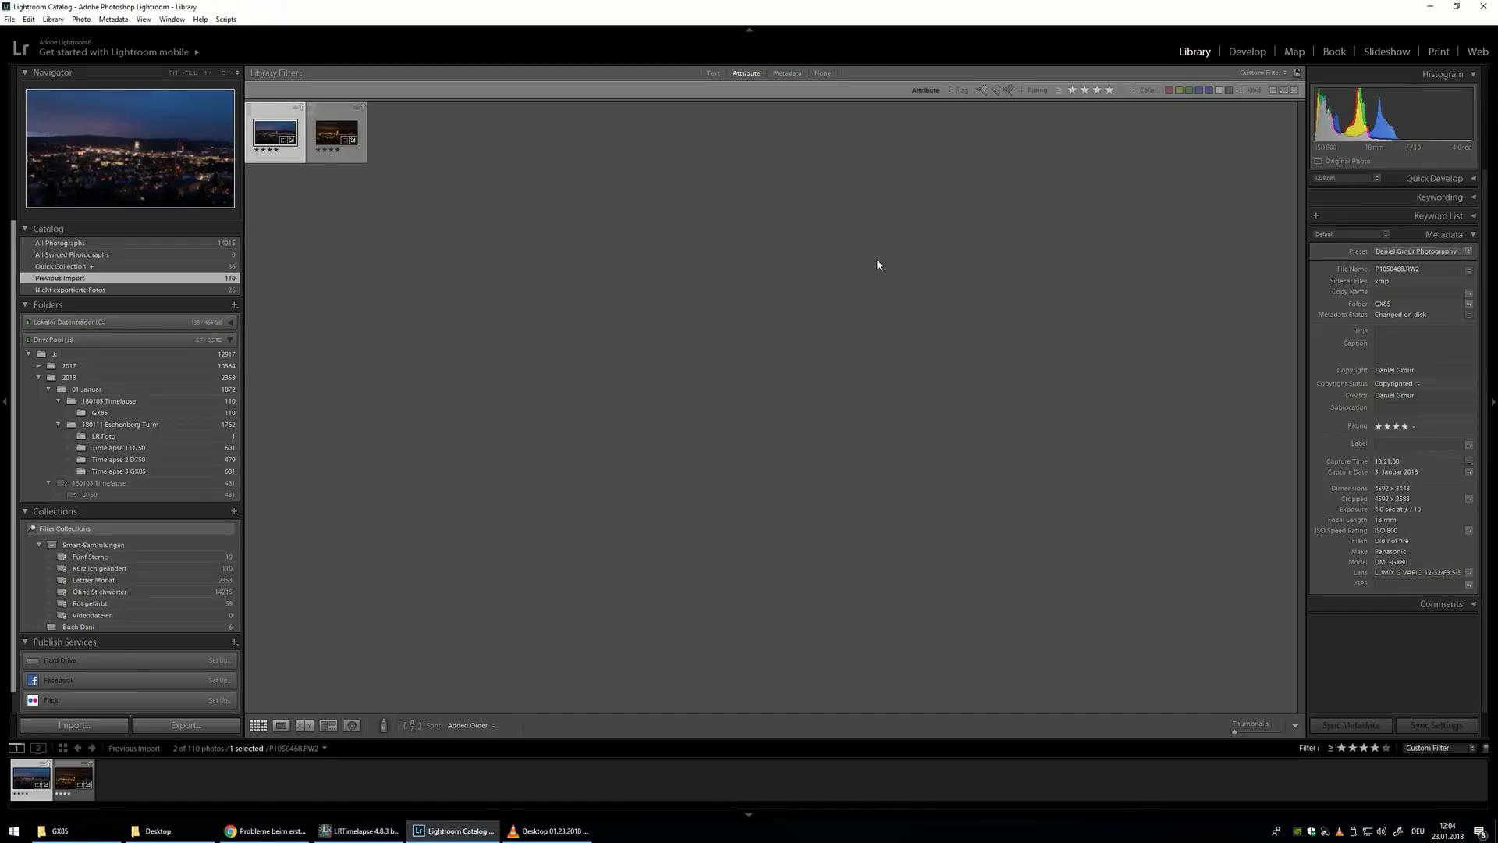
pyautogui.click(1072, 90)
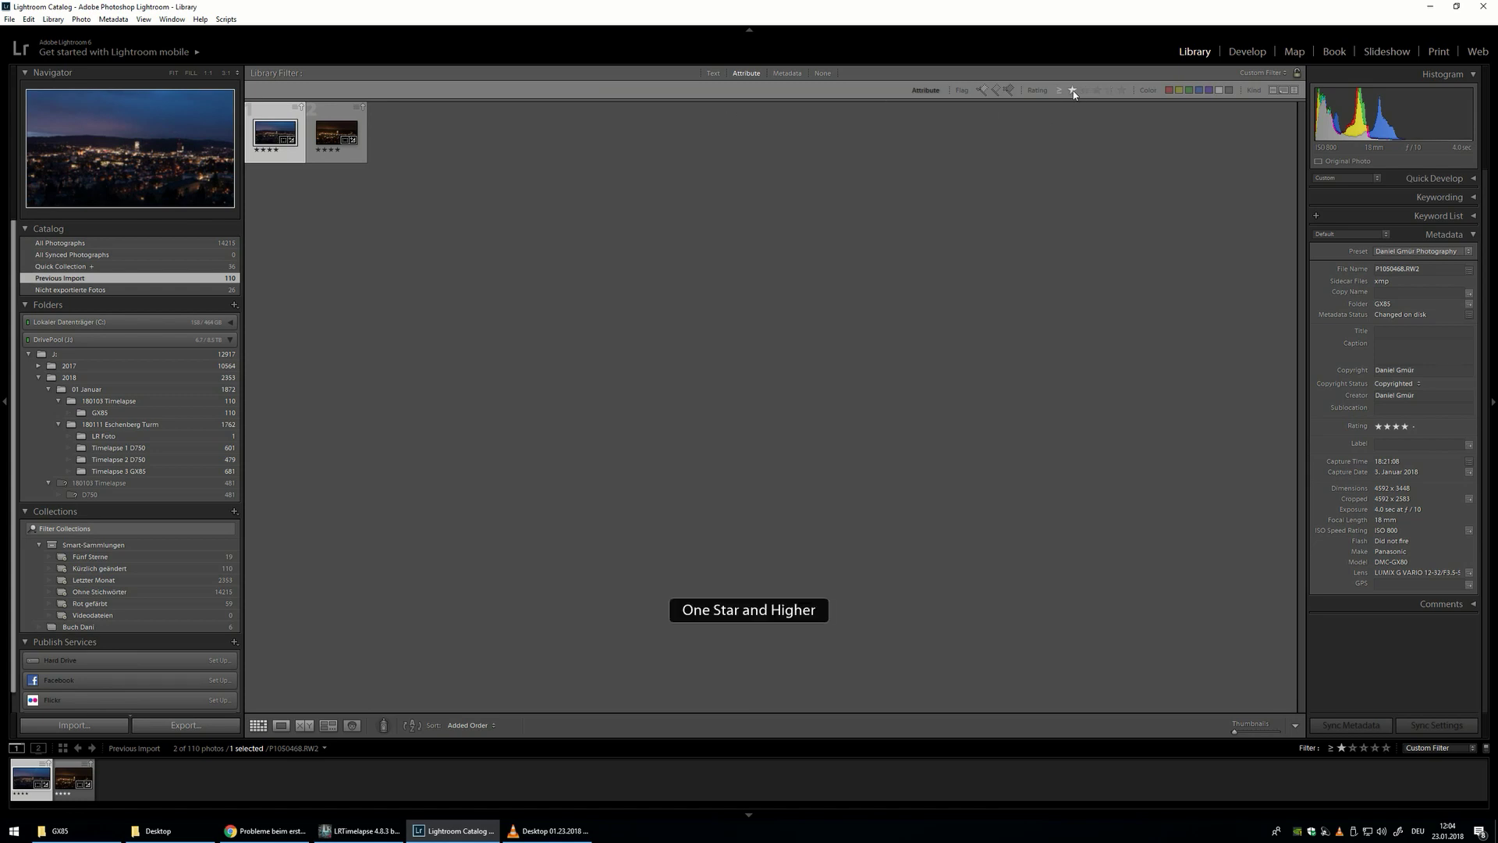
pyautogui.click(1072, 90)
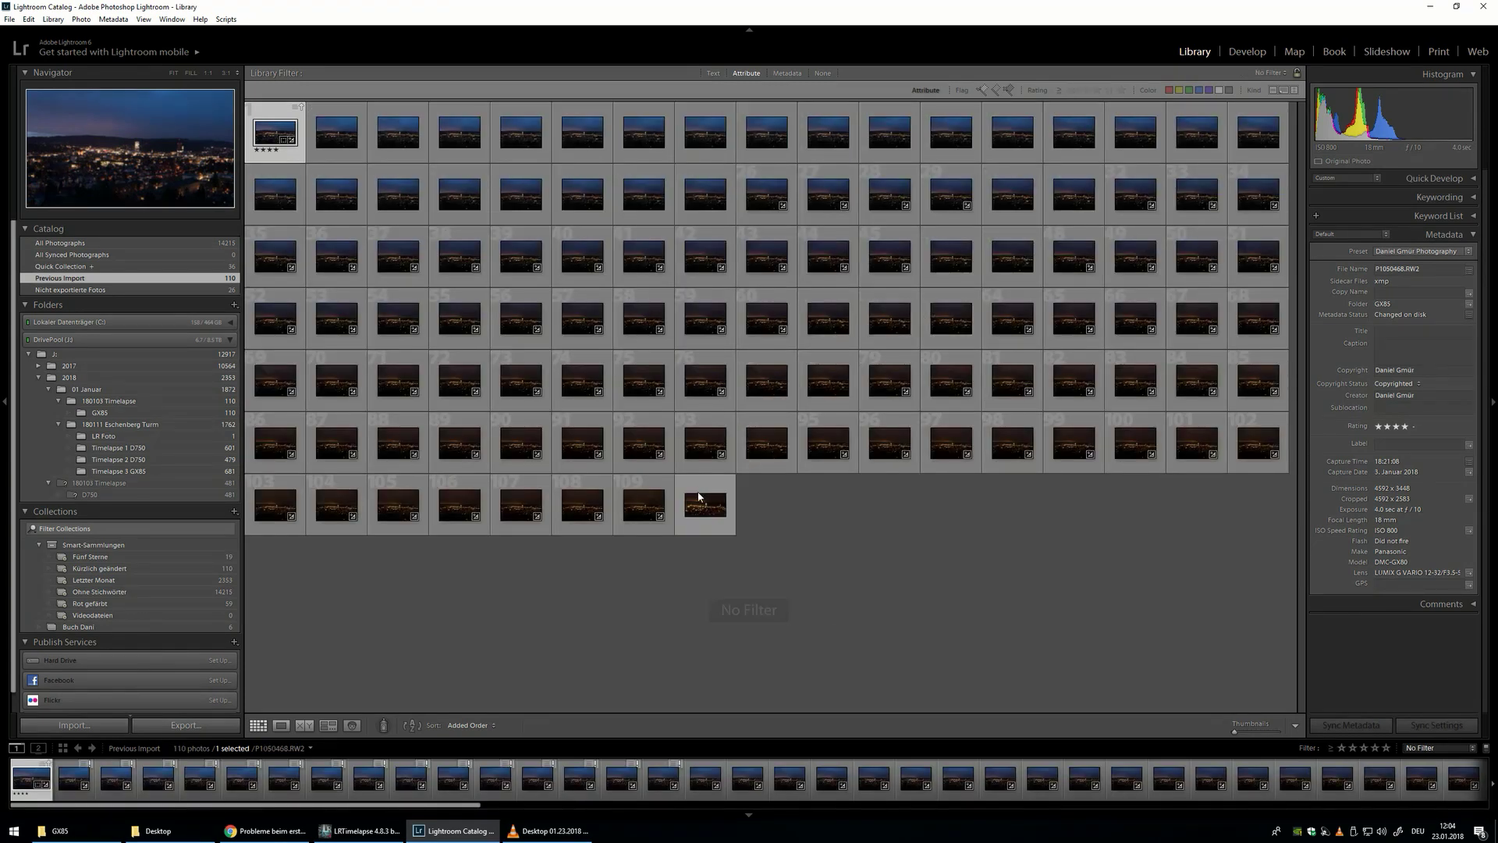
# Select all imported photos and read their metadata from the files.
pyautogui.hotkey('ctrl', 'a')
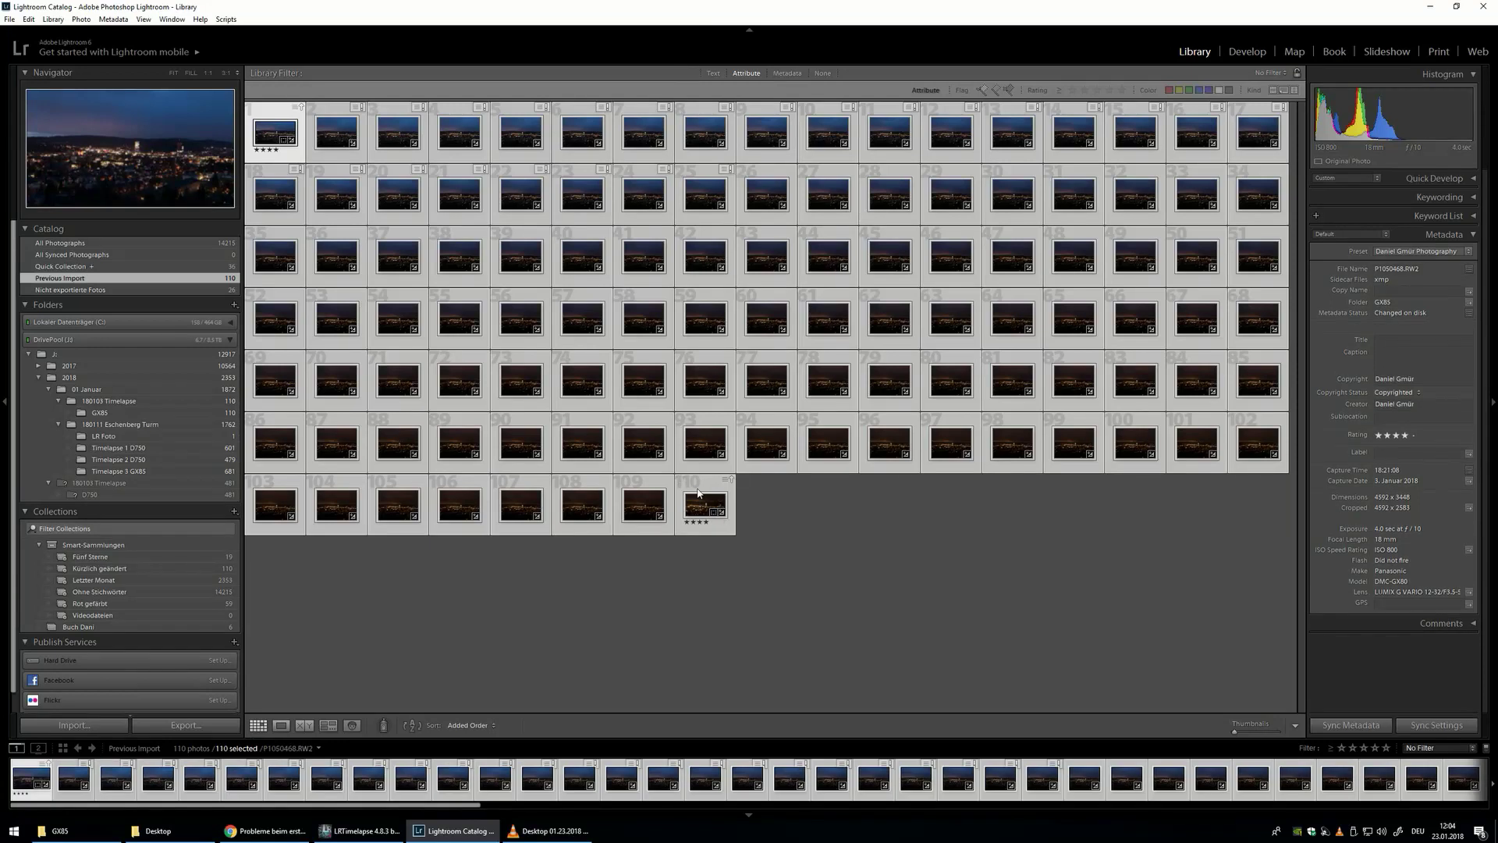
pyautogui.rightClick(692, 449)
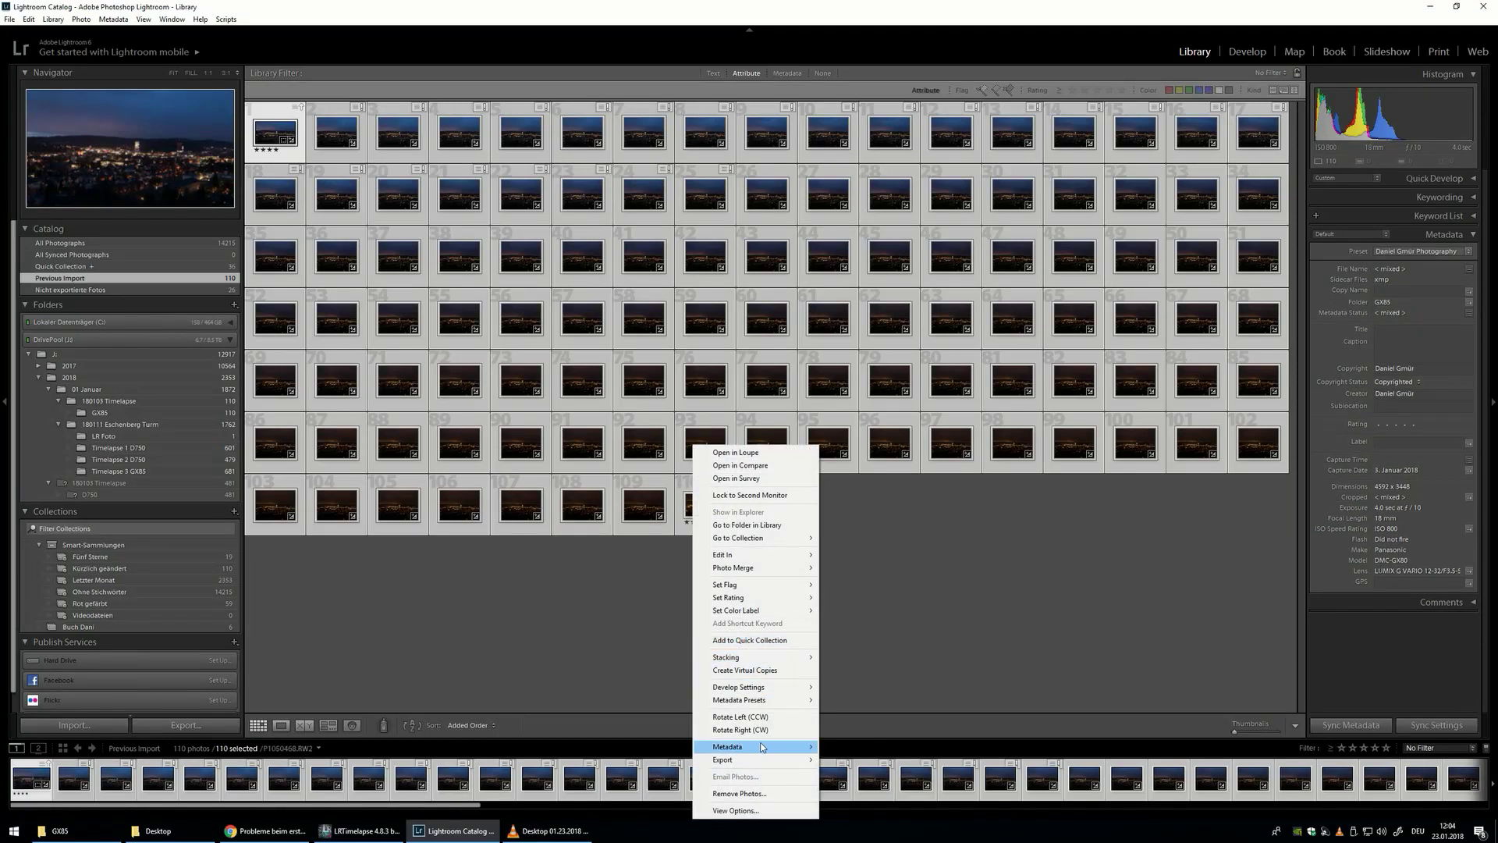
pyautogui.moveTo(761, 747)
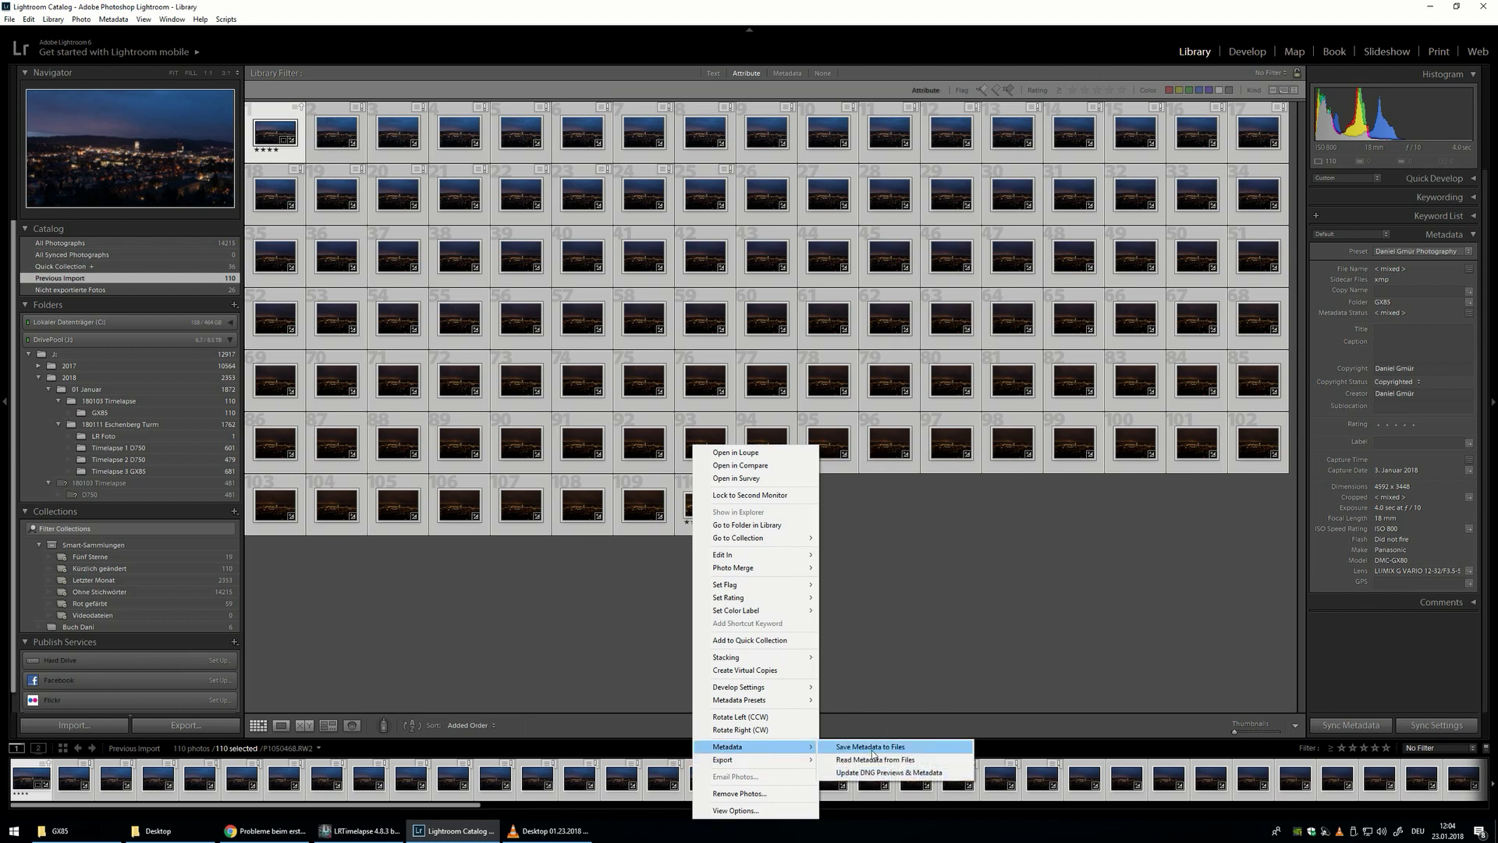
pyautogui.click(901, 761)
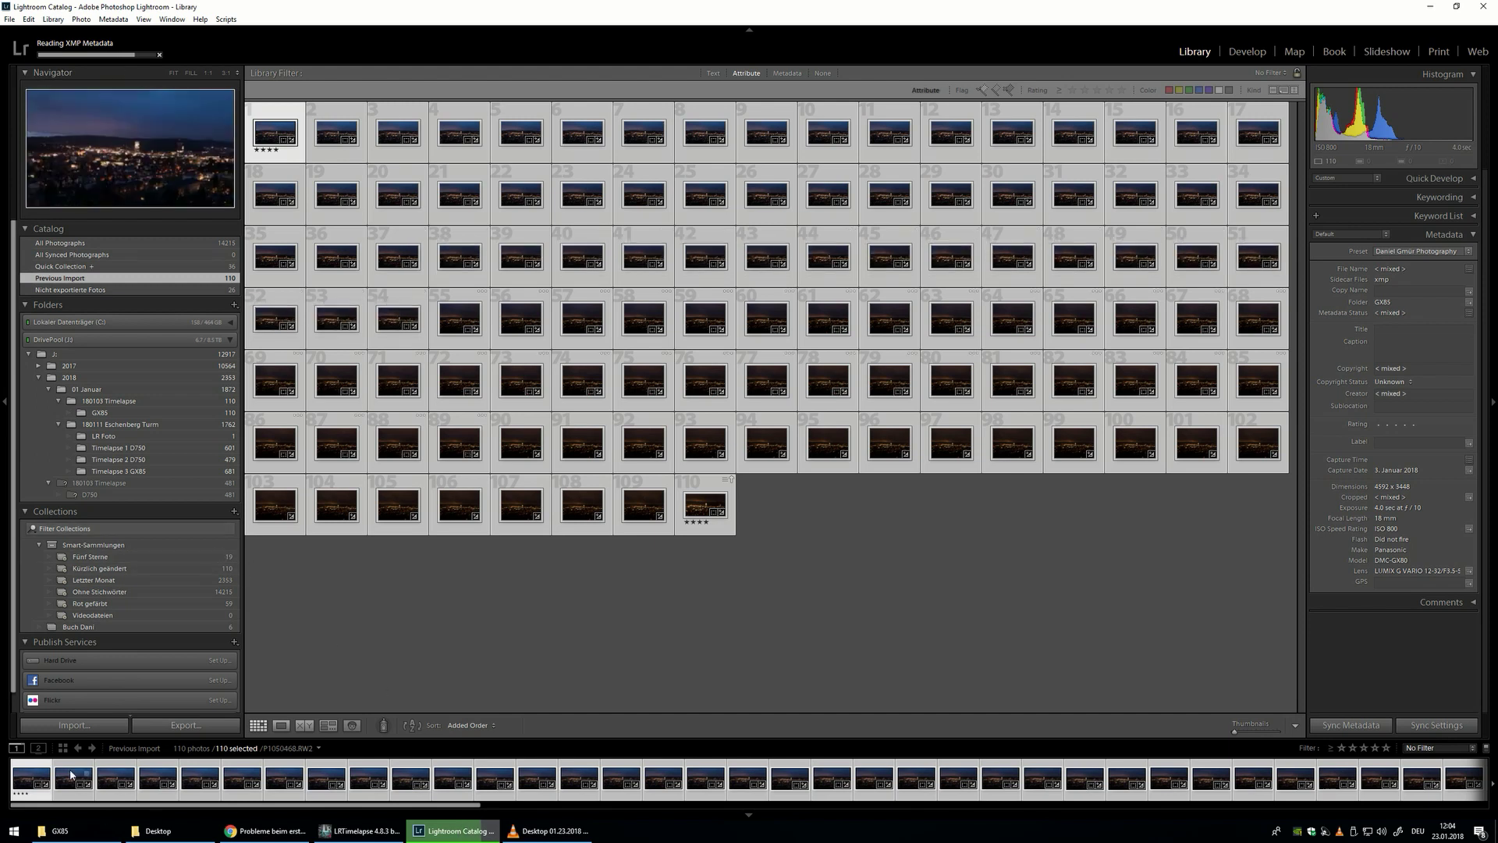
# Switch to the GX85 folder in File Explorer, look at the XMP sidecar files and return to Lightroom.
pyautogui.click(55, 834)
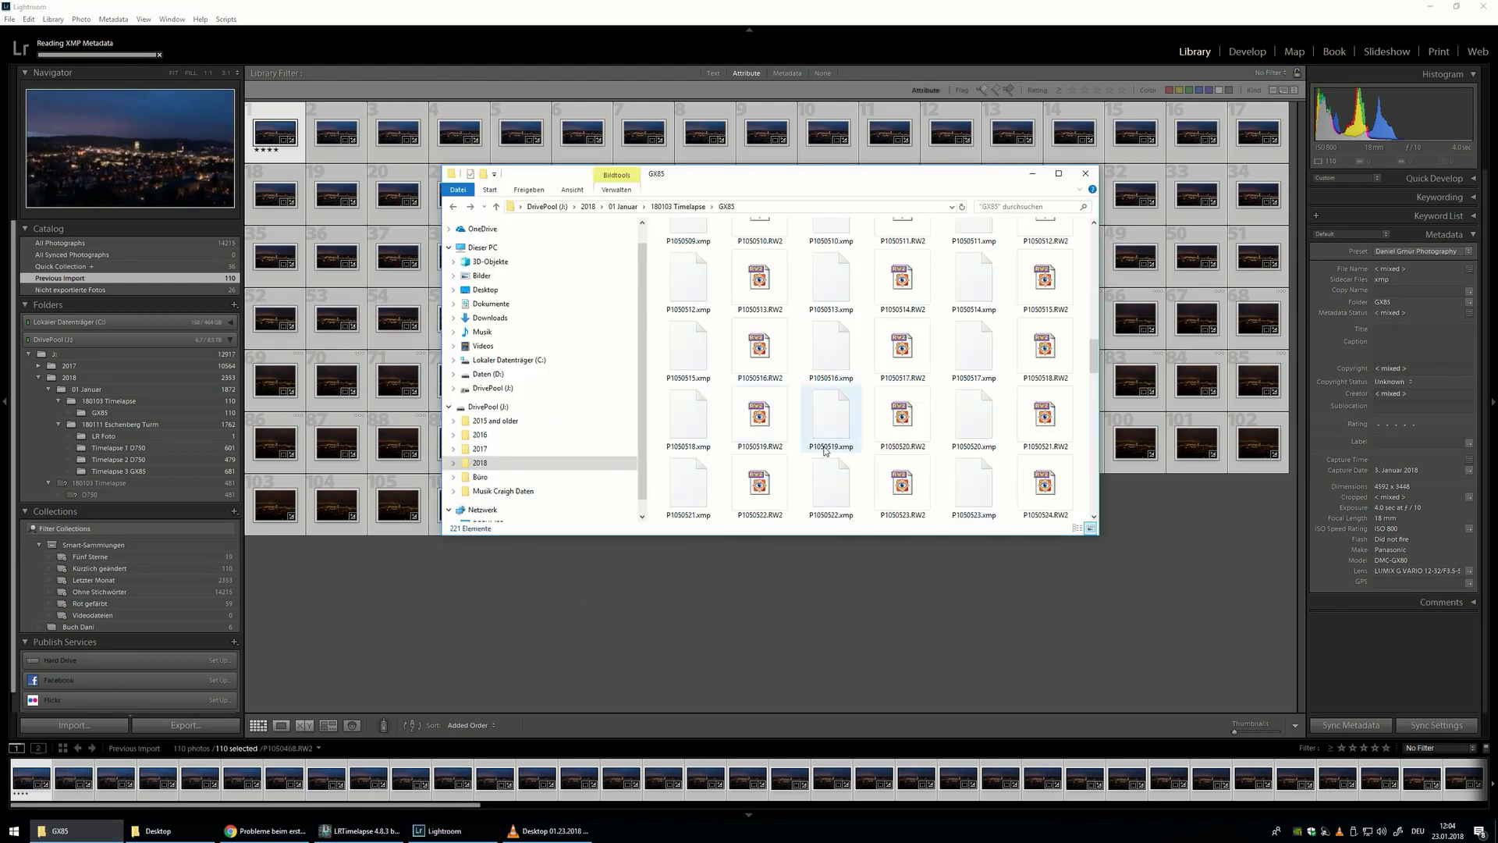
pyautogui.scroll(5, 833, 379)
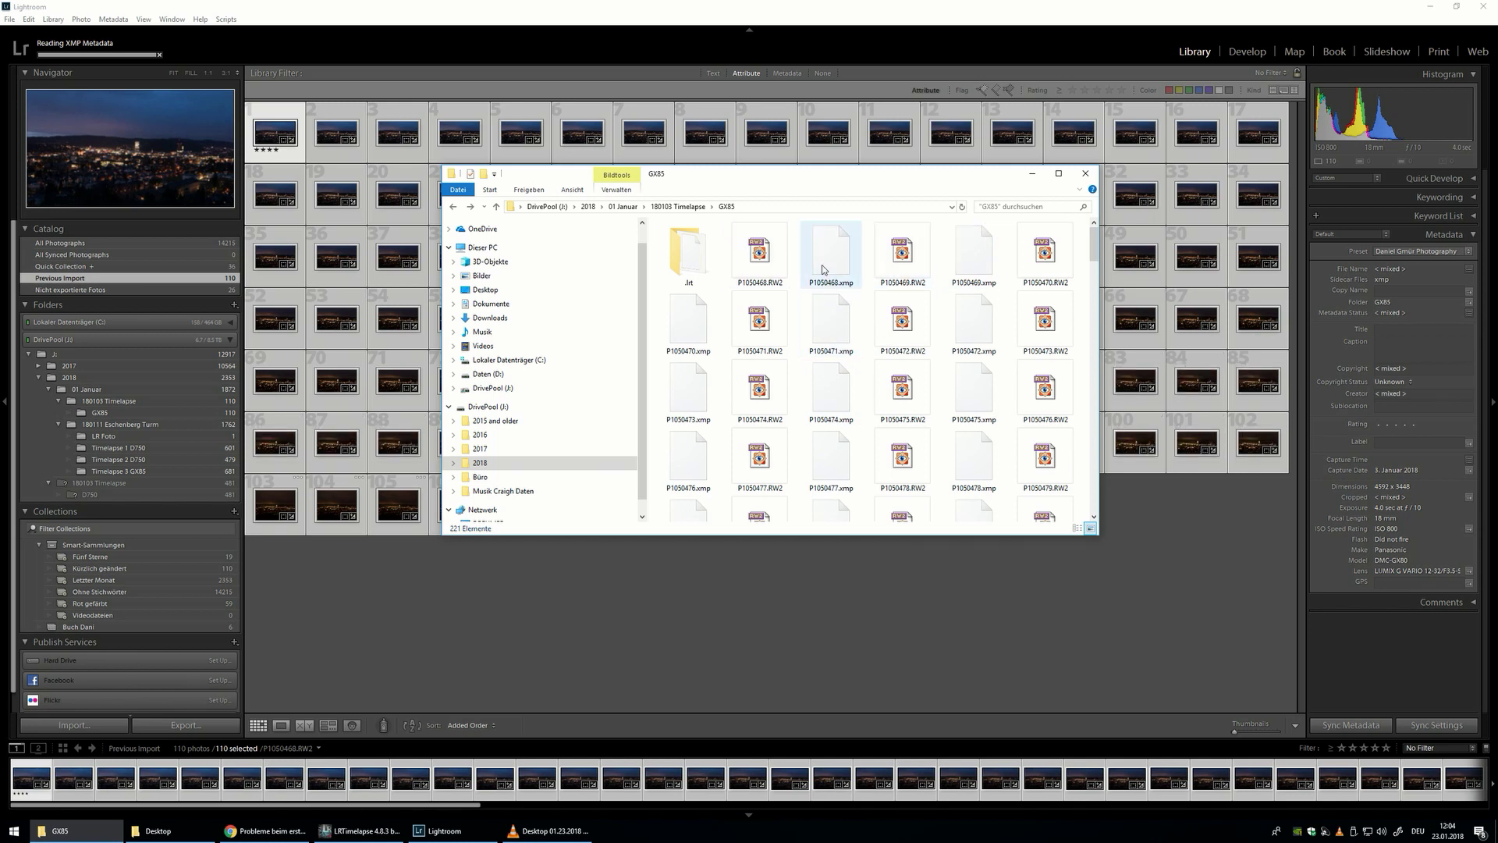
pyautogui.click(725, 585)
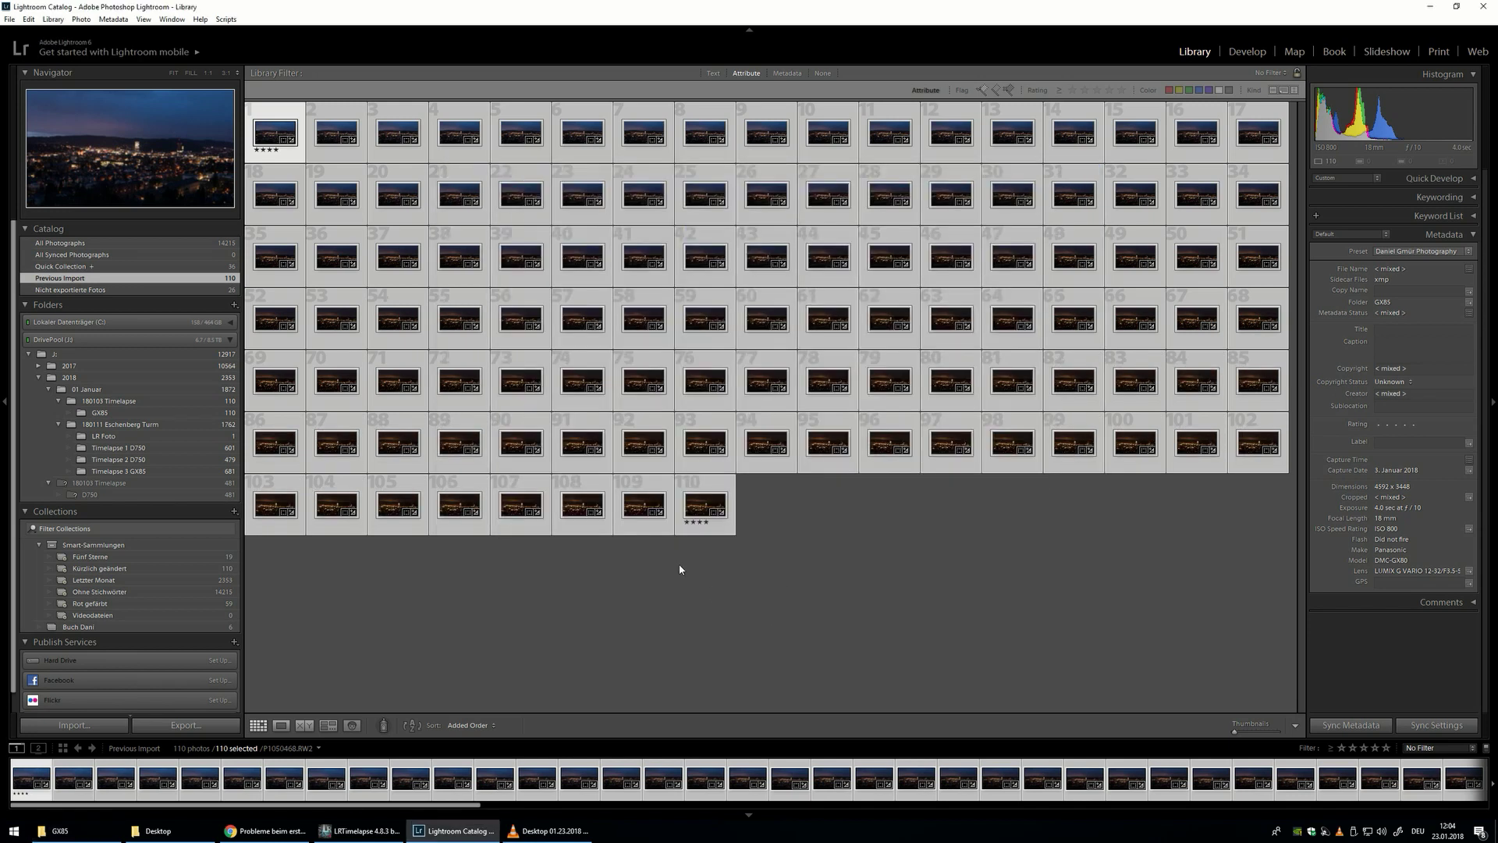
# Enlarge single photos from the early, middle and late parts of the sequence to examine how the crop progresses.
pyautogui.click(337, 134)
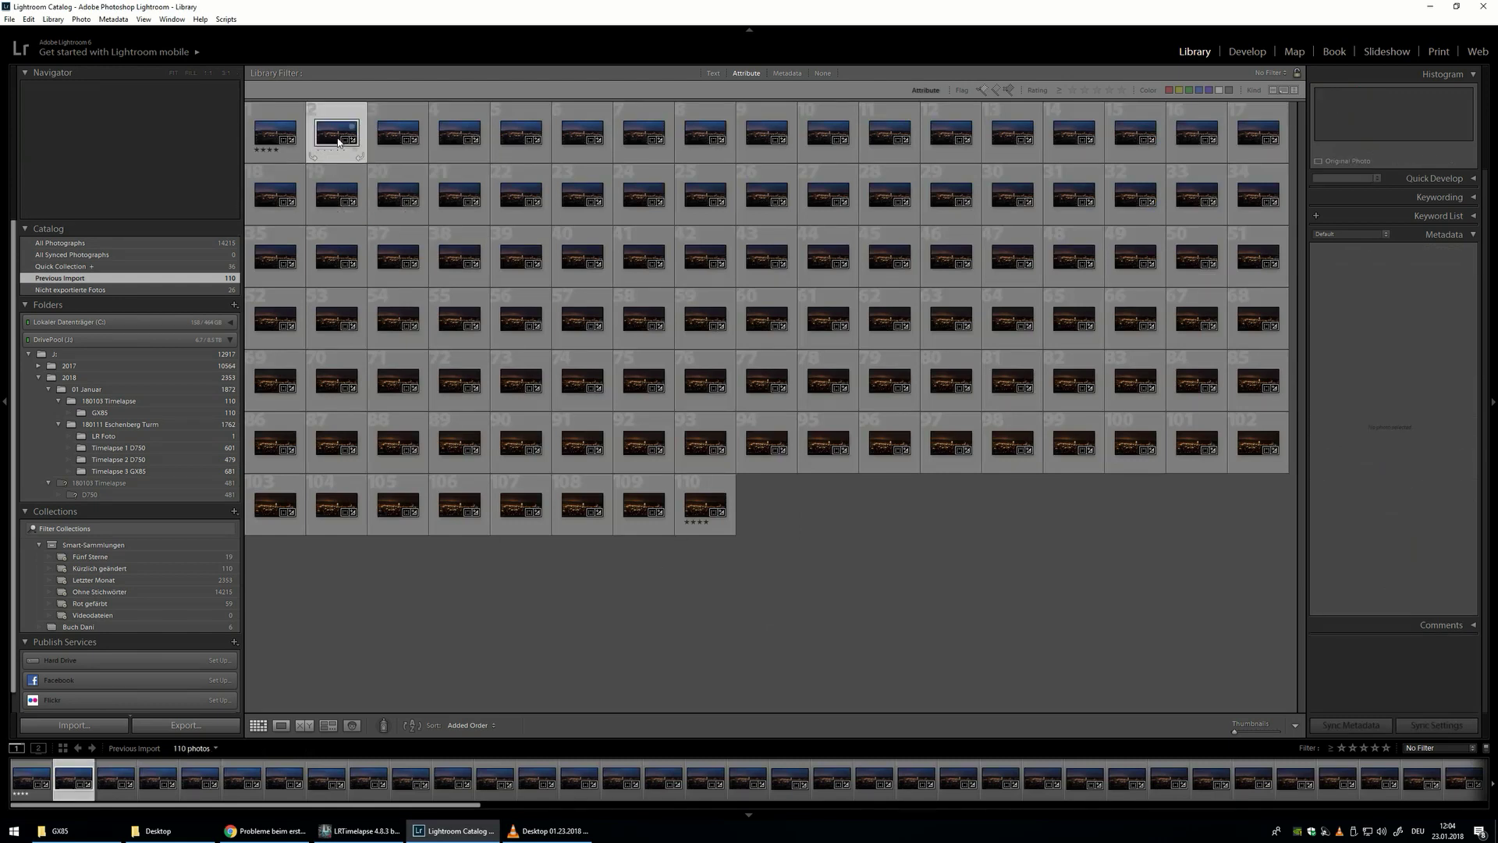
pyautogui.doubleClick(335, 193)
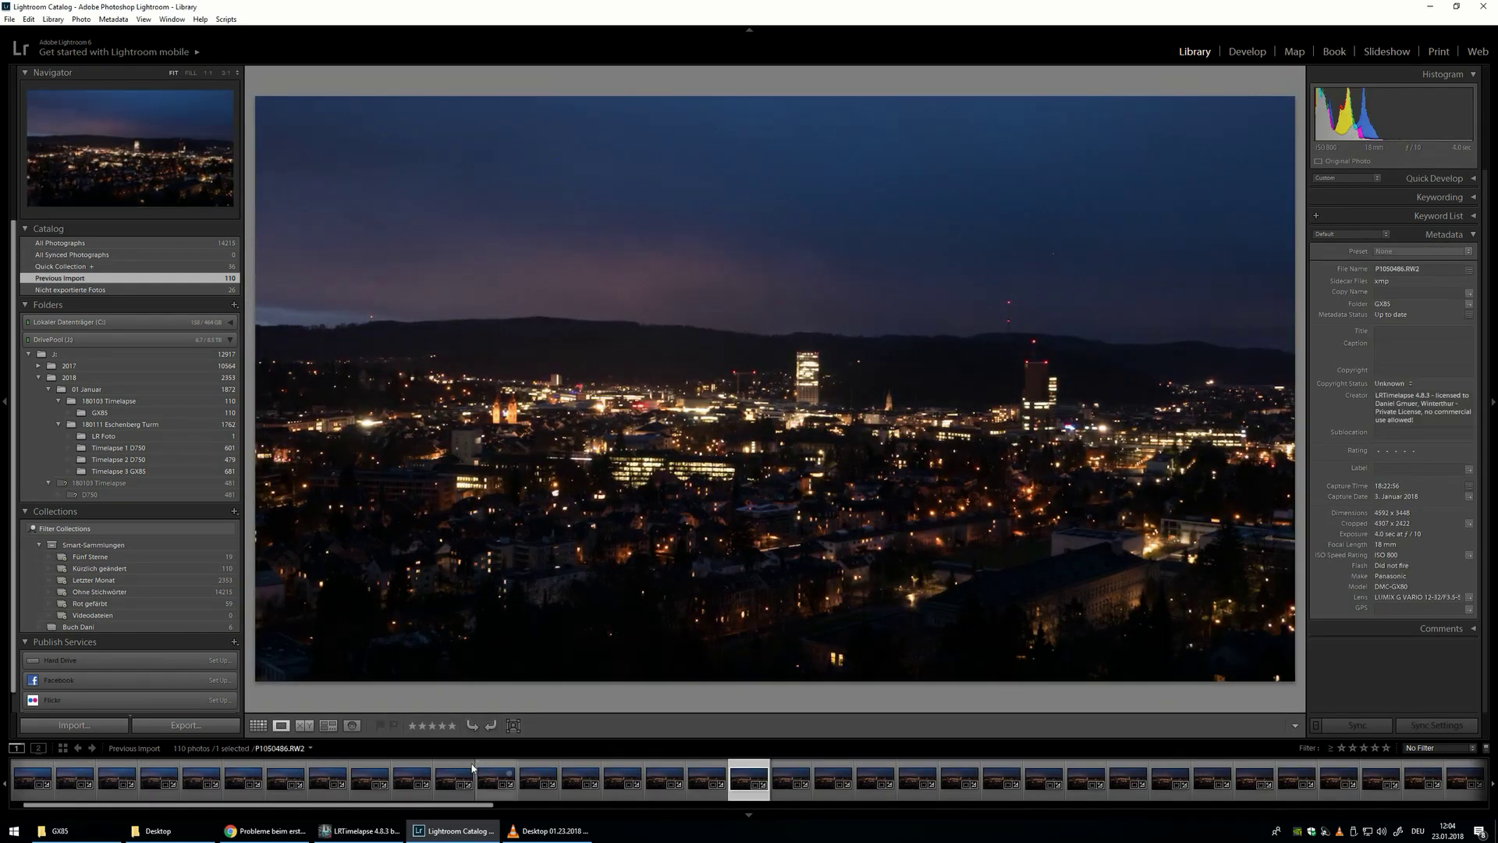
pyautogui.moveTo(460, 805); pyautogui.dragTo(674, 804)
pyautogui.click(670, 782)
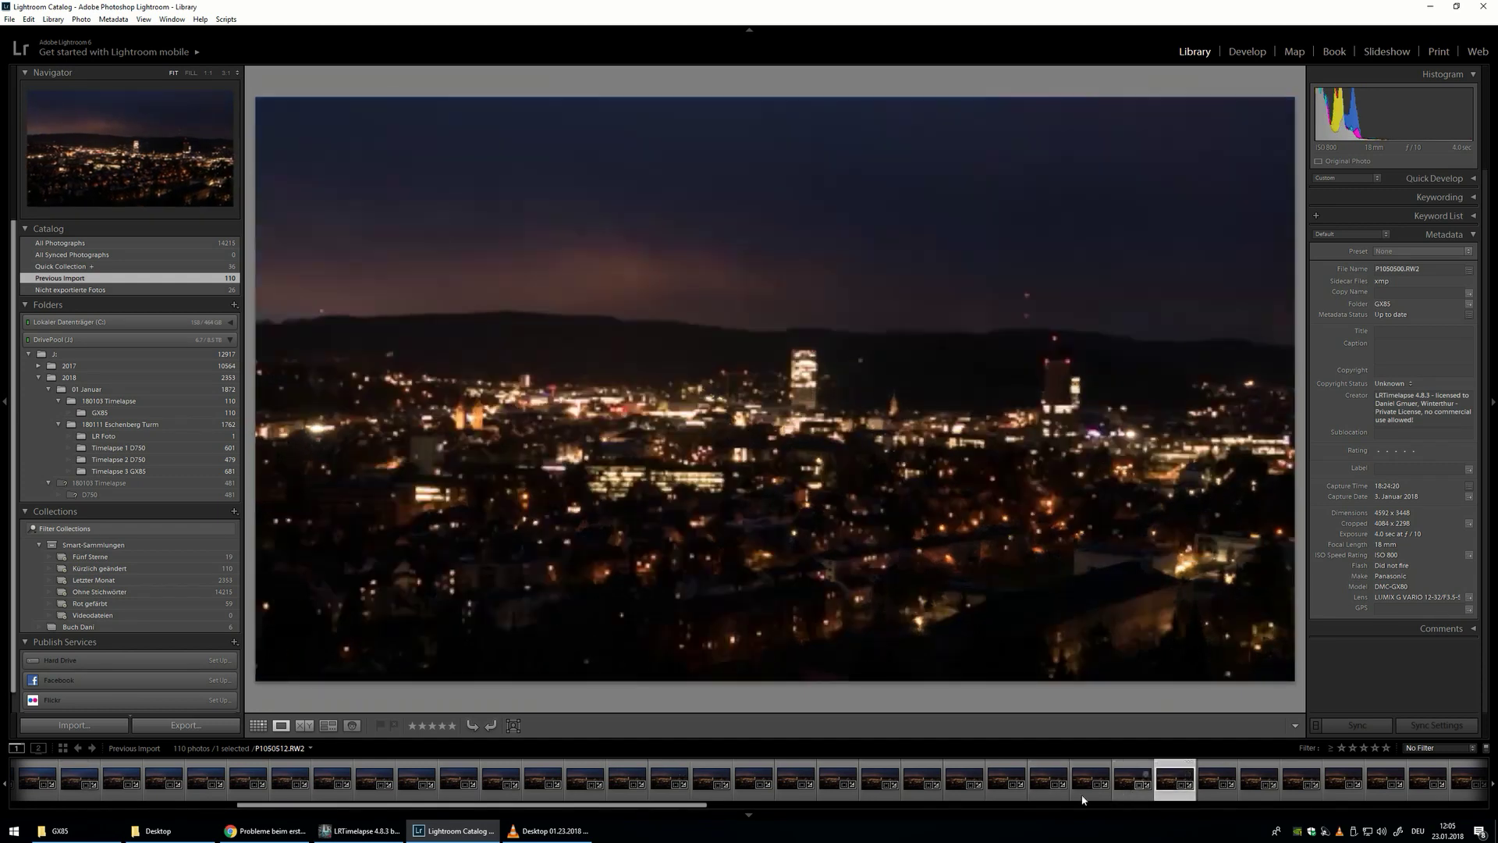
pyautogui.click(1145, 806)
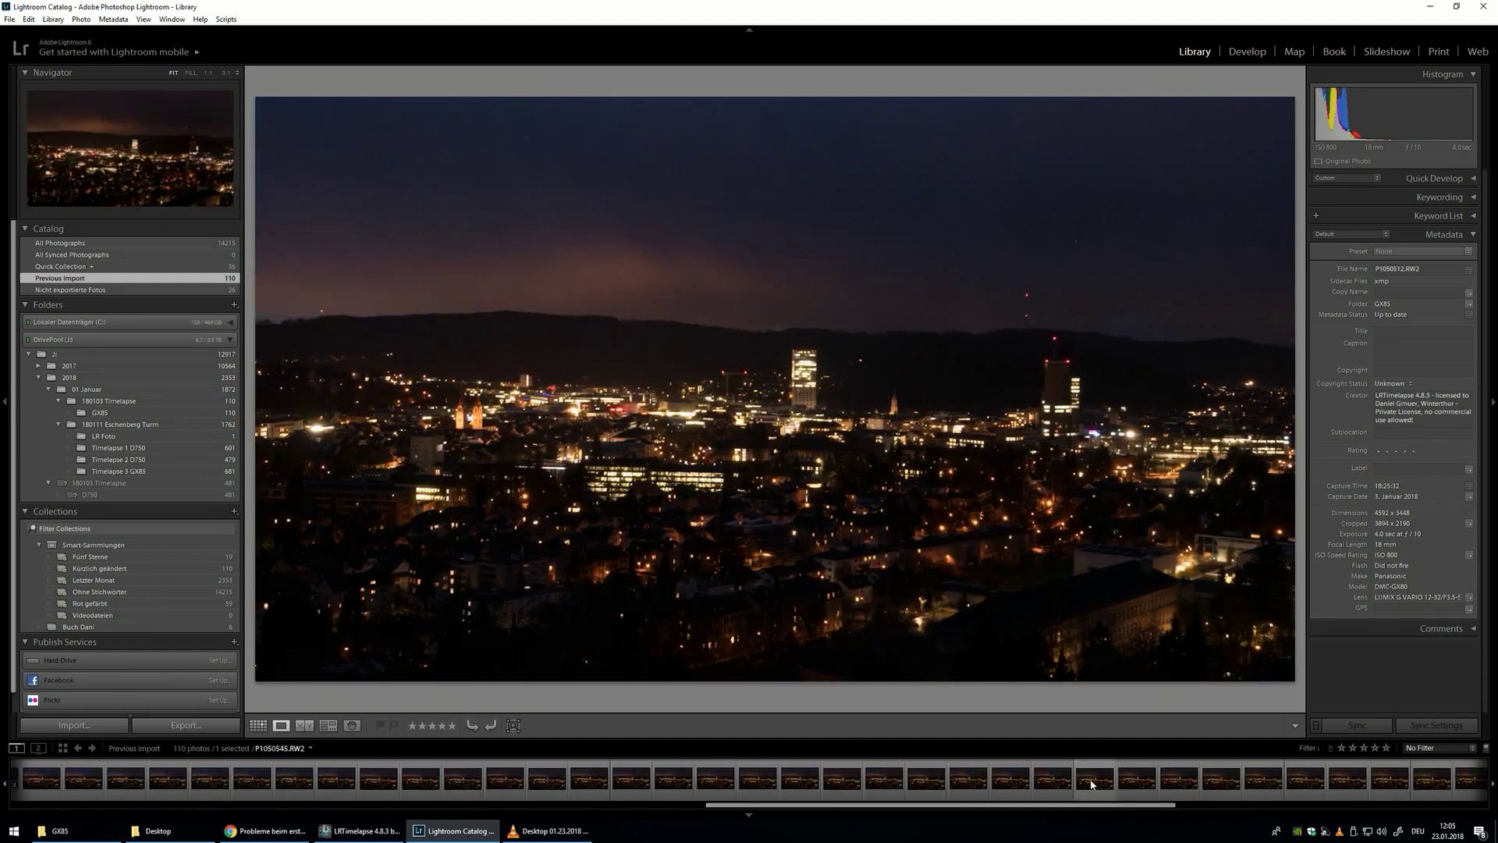
pyautogui.click(1094, 779)
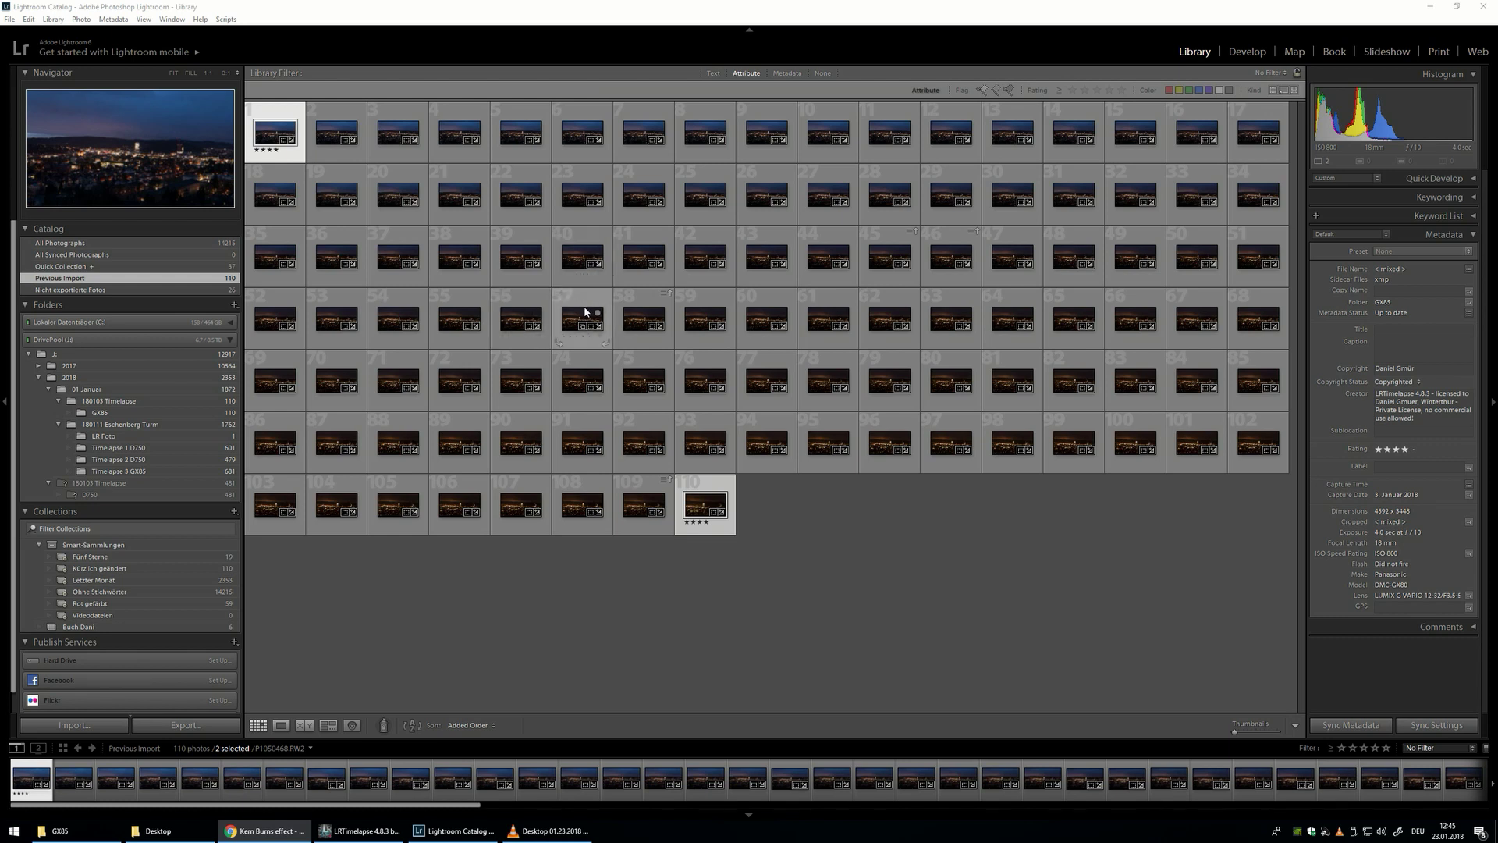
# Rate the 57th photo as well as the first and last photos with five stars.
pyautogui.click(590, 338)
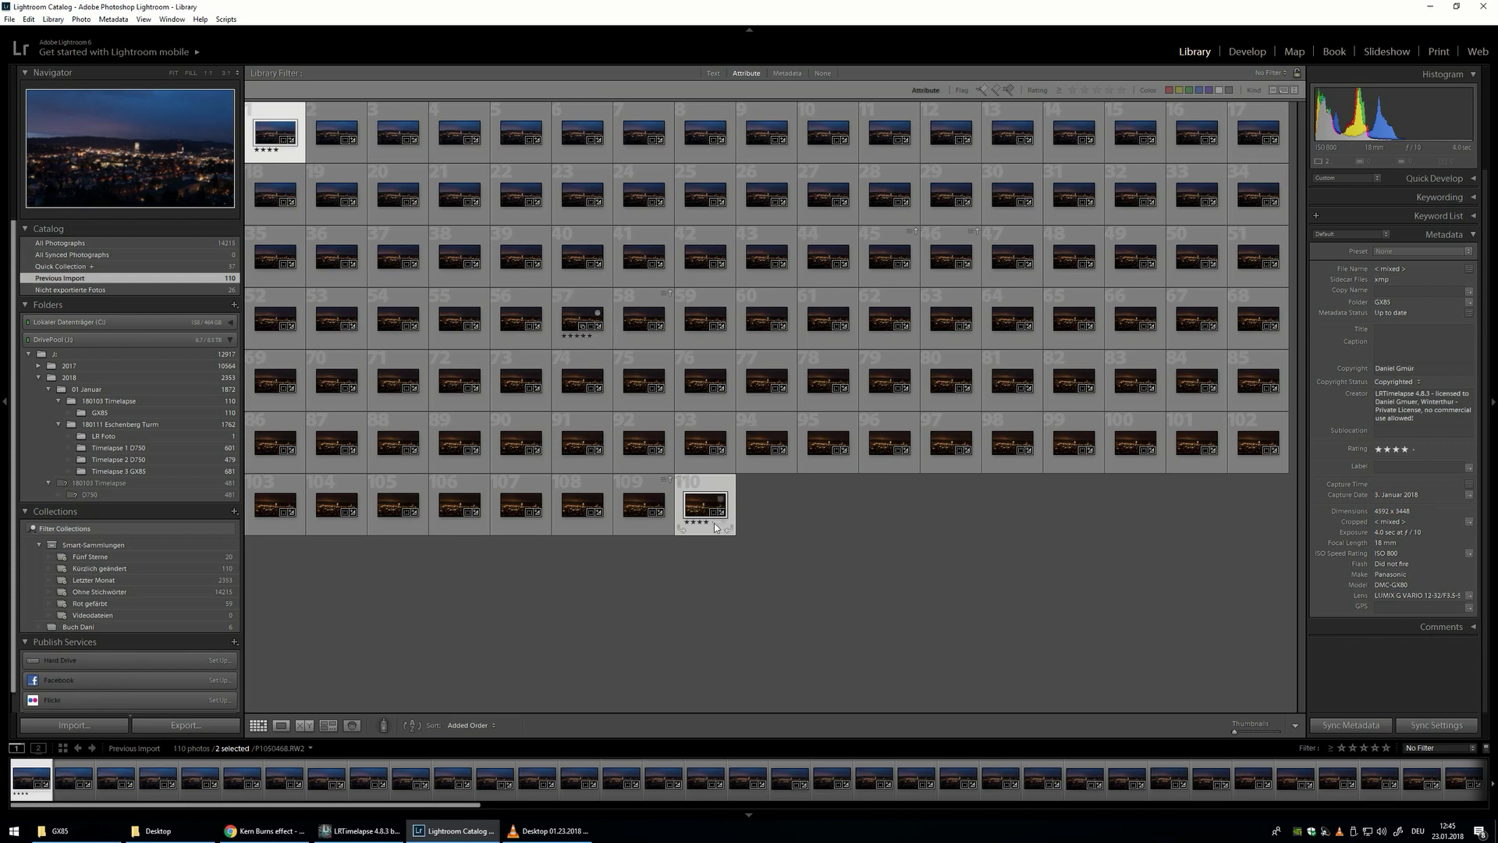
pyautogui.press('5')
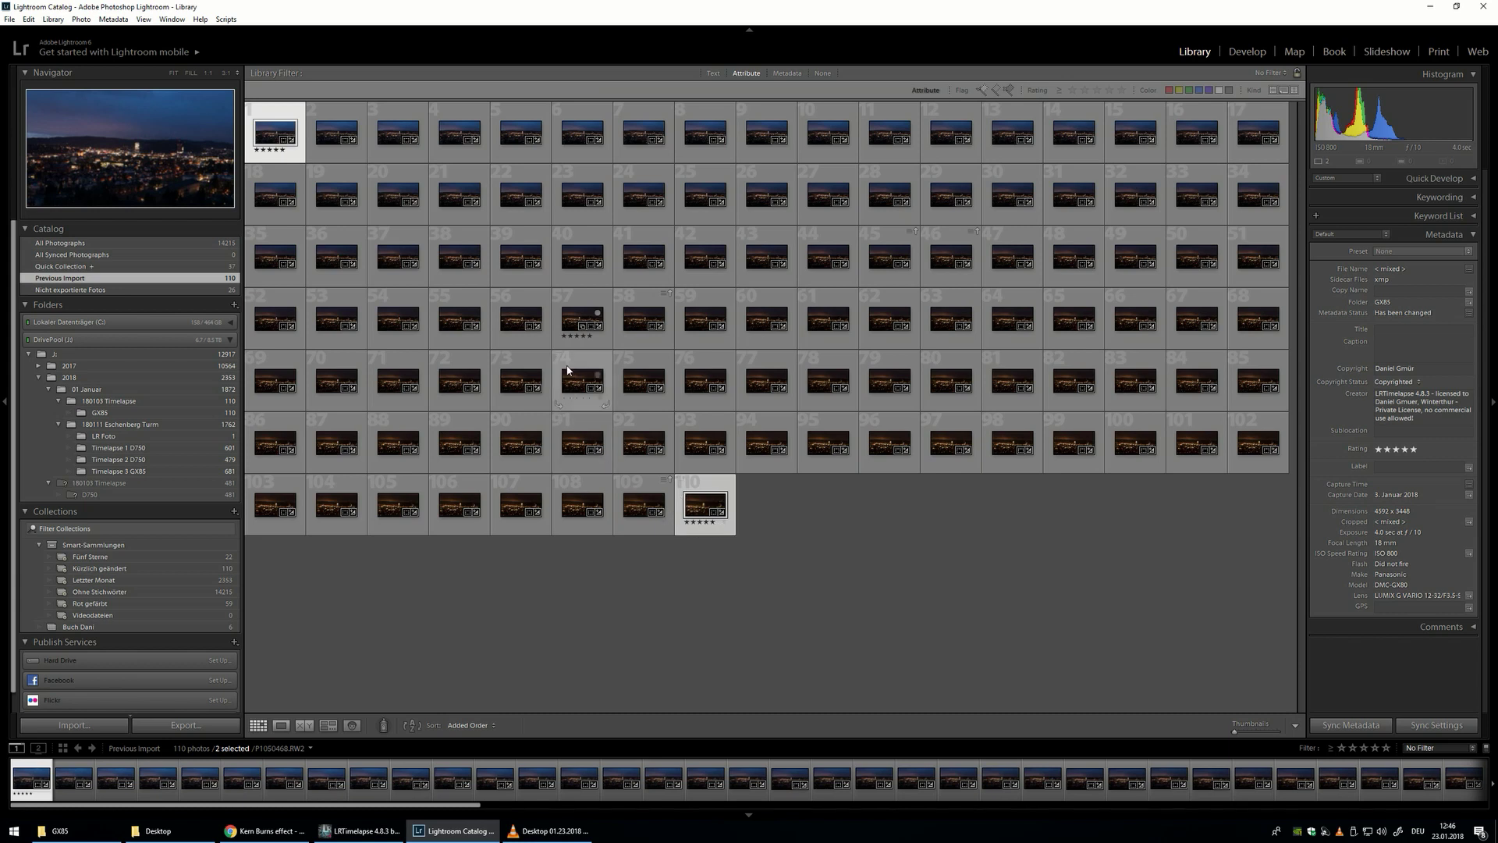
pyautogui.click(585, 308)
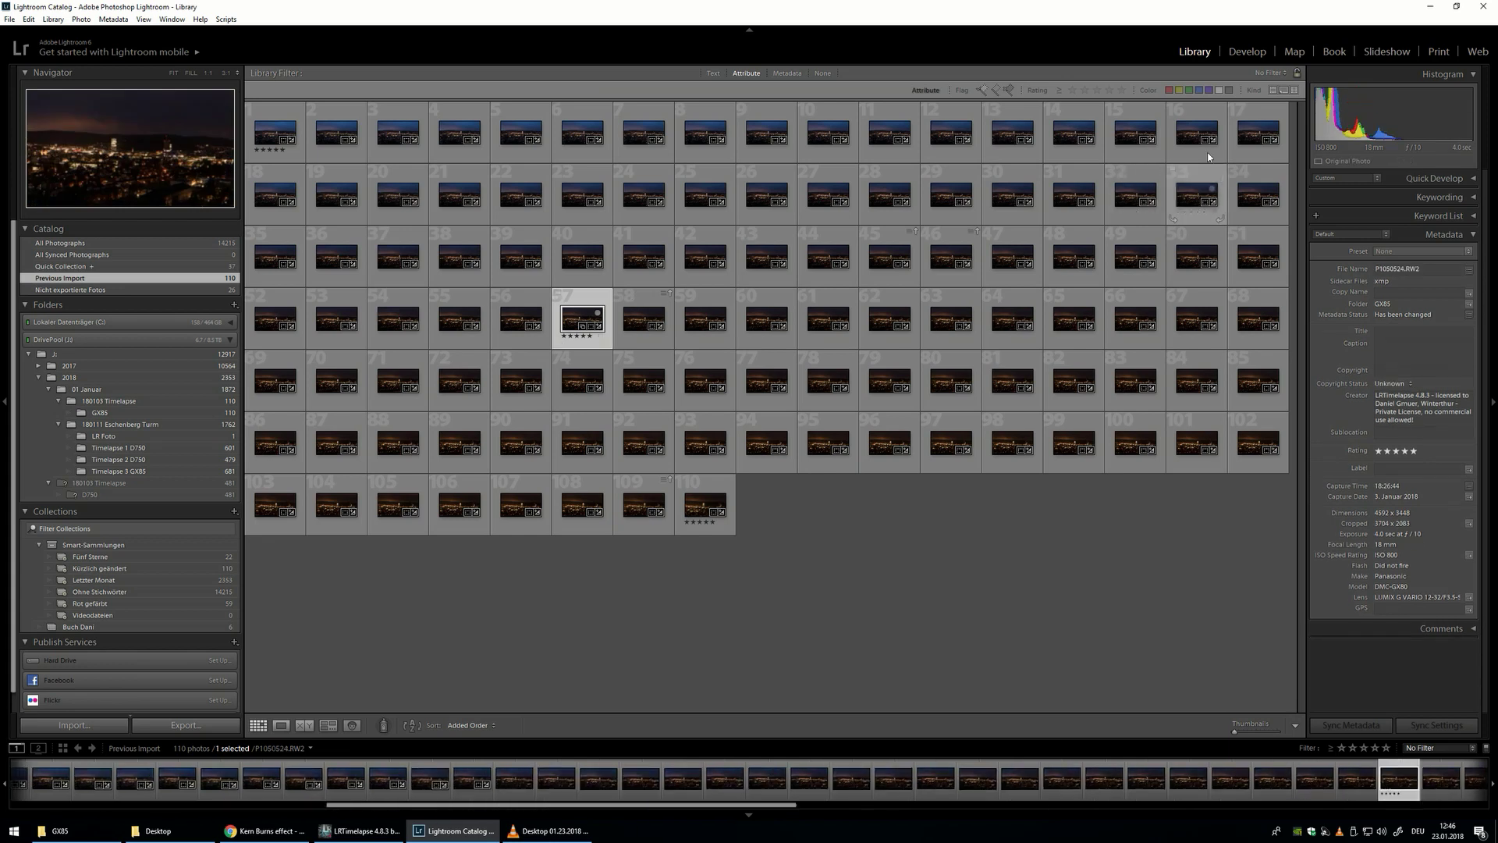
# Select the first photo and filter the library to photos rated 4 stars and higher.
pyautogui.click(273, 129)
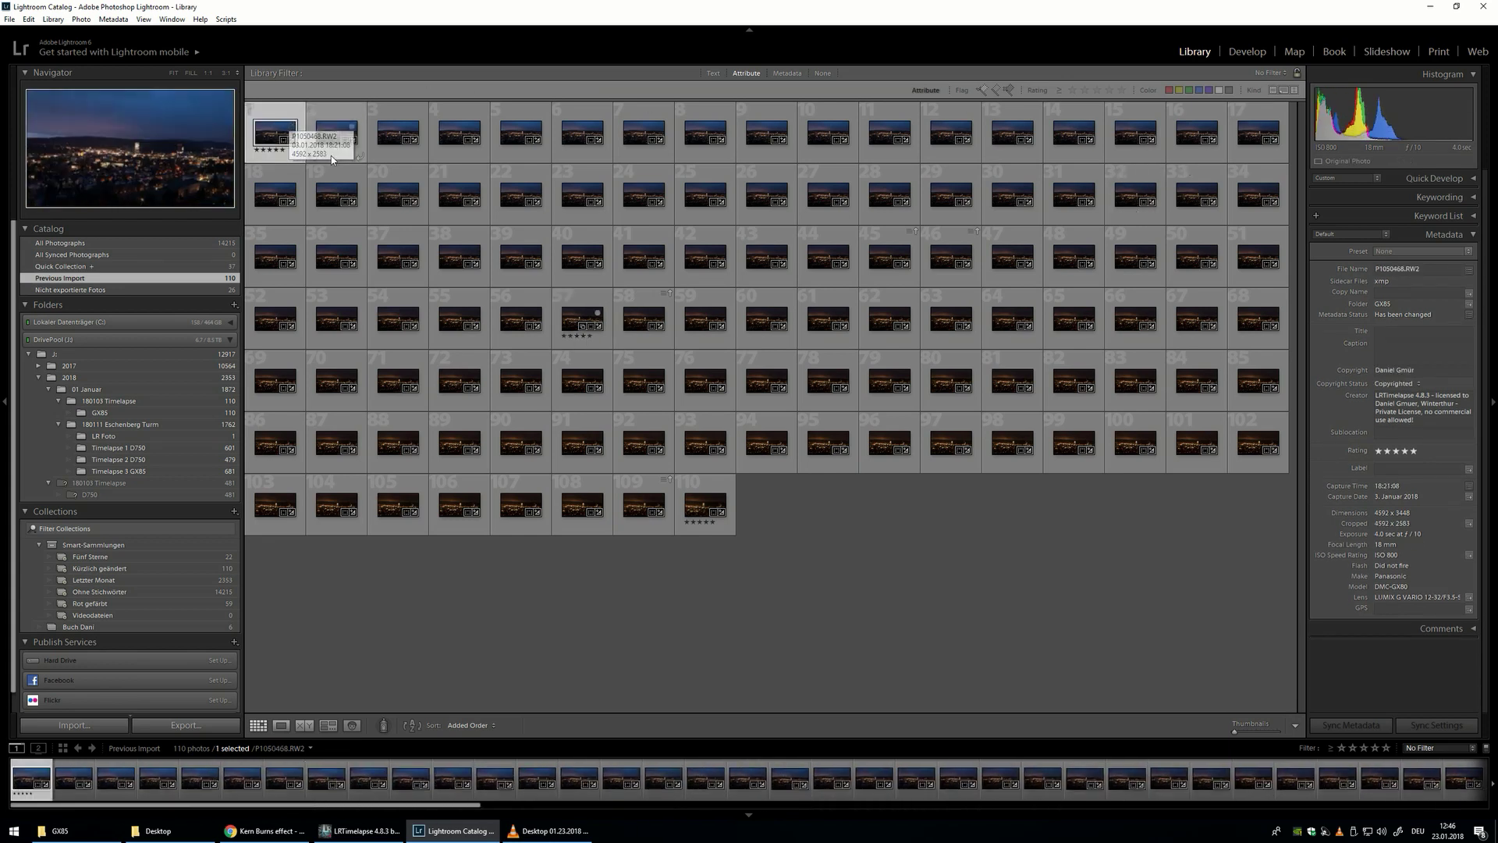
pyautogui.click(1247, 53)
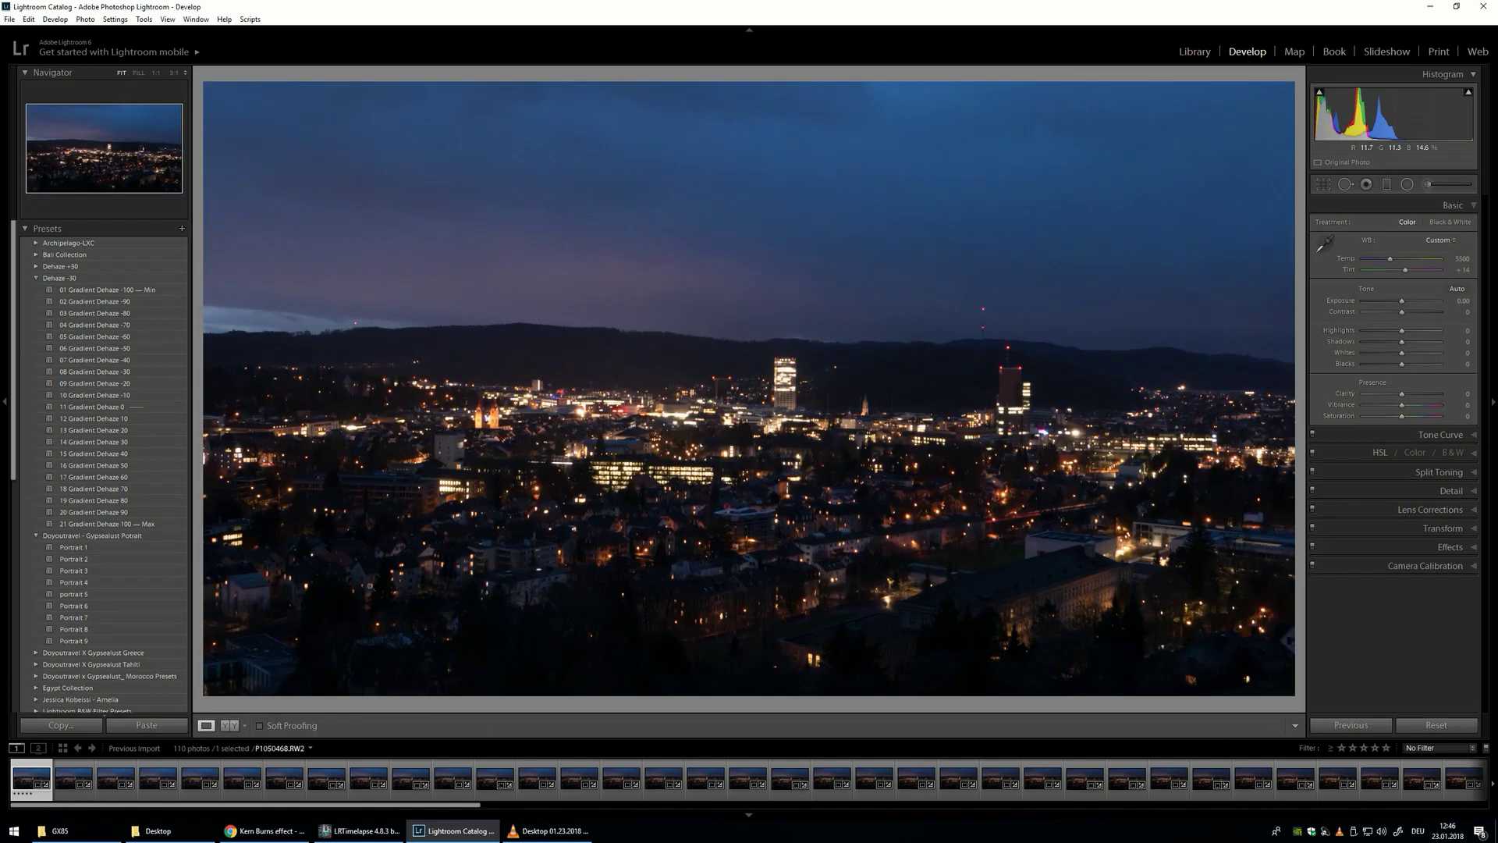
pyautogui.click(1195, 52)
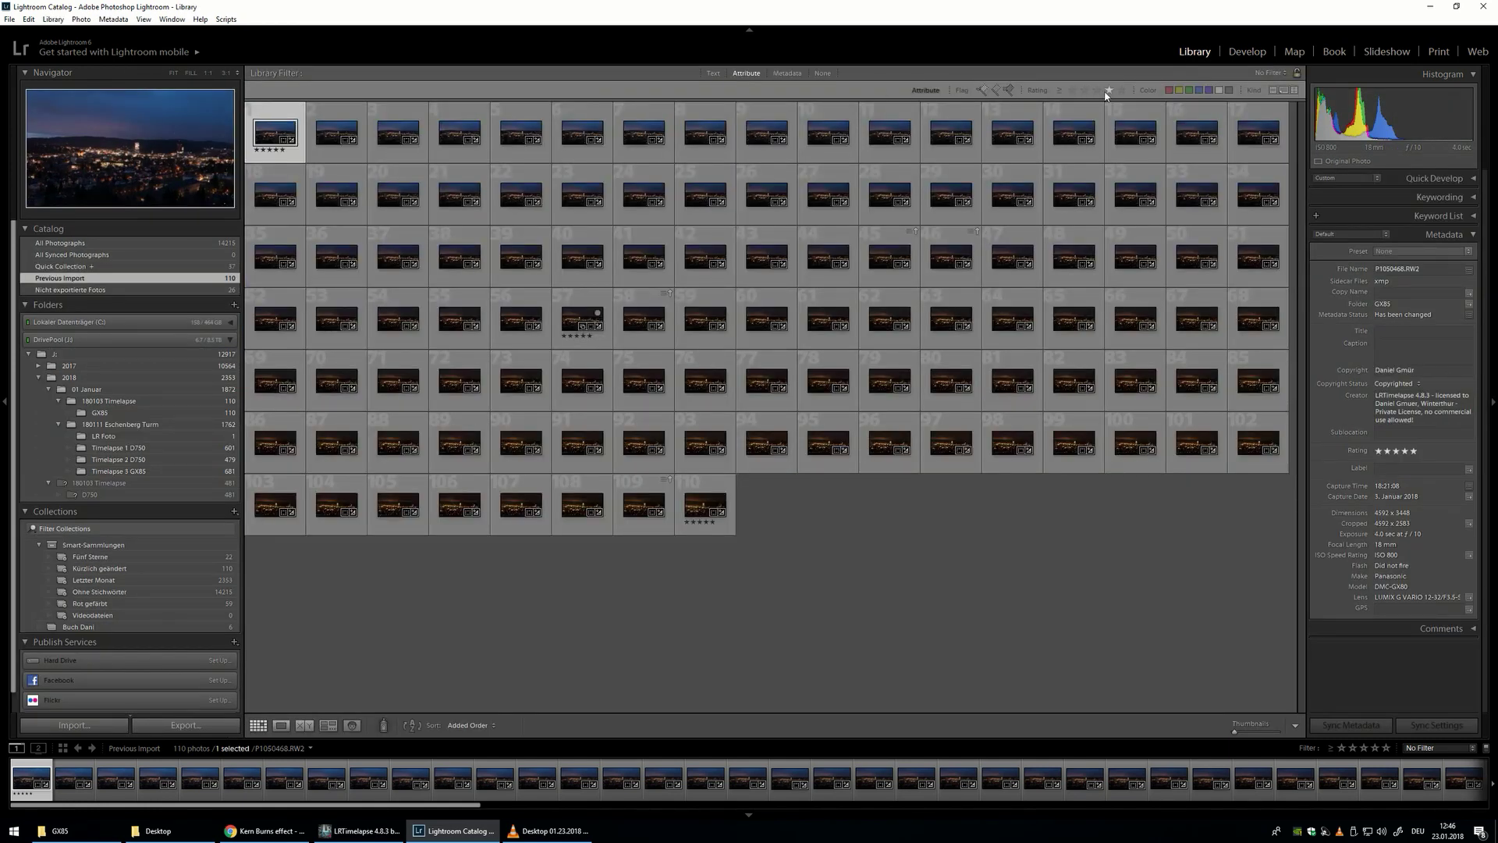
pyautogui.click(1109, 91)
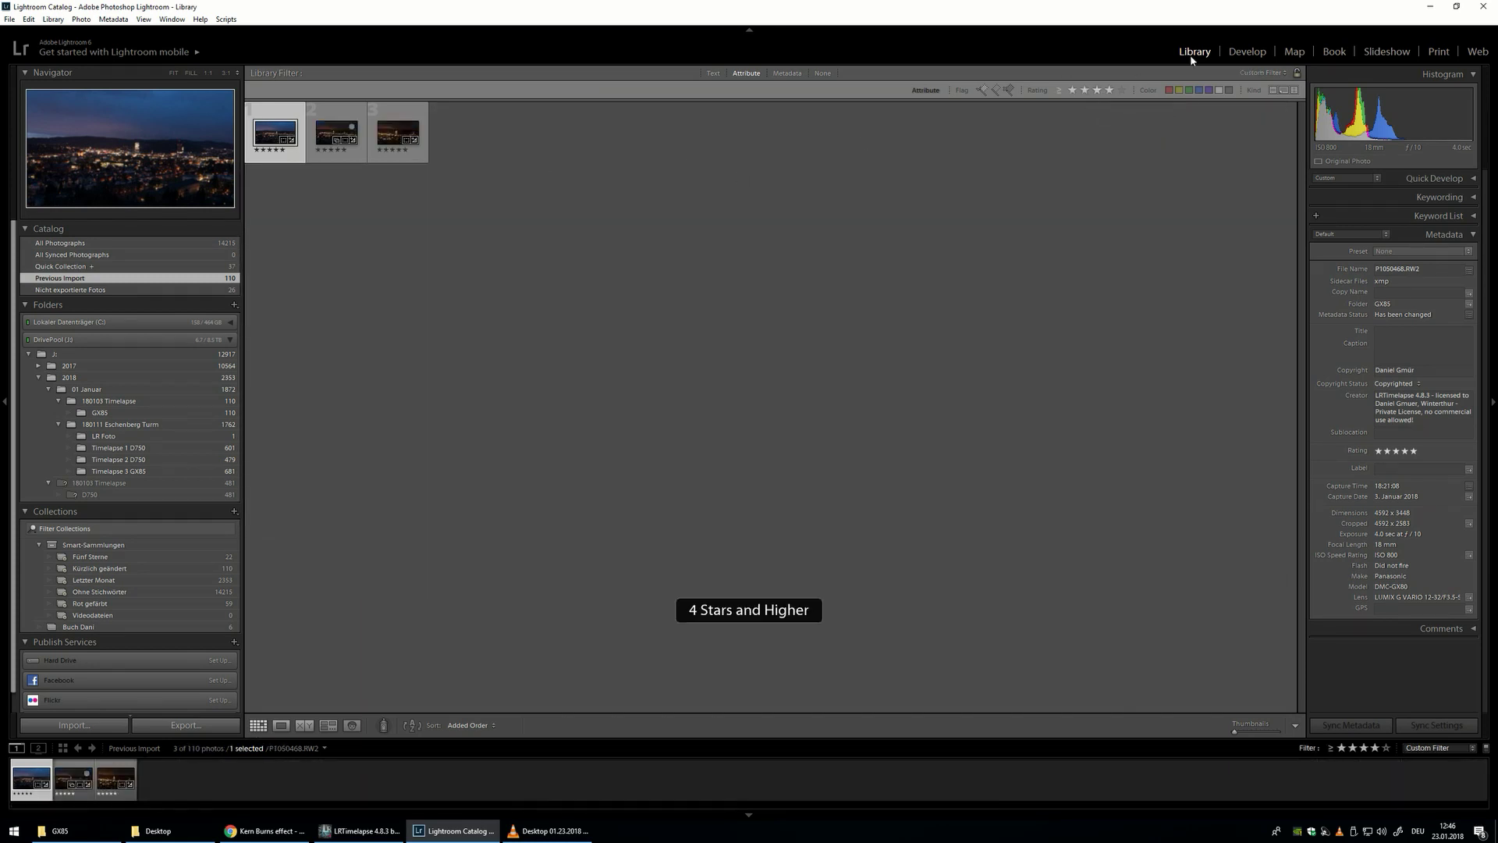
# In the Develop module, reduce the middle keyframe's crop to 3087 x 1736 and move it to the photo's left edge.
pyautogui.click(1246, 53)
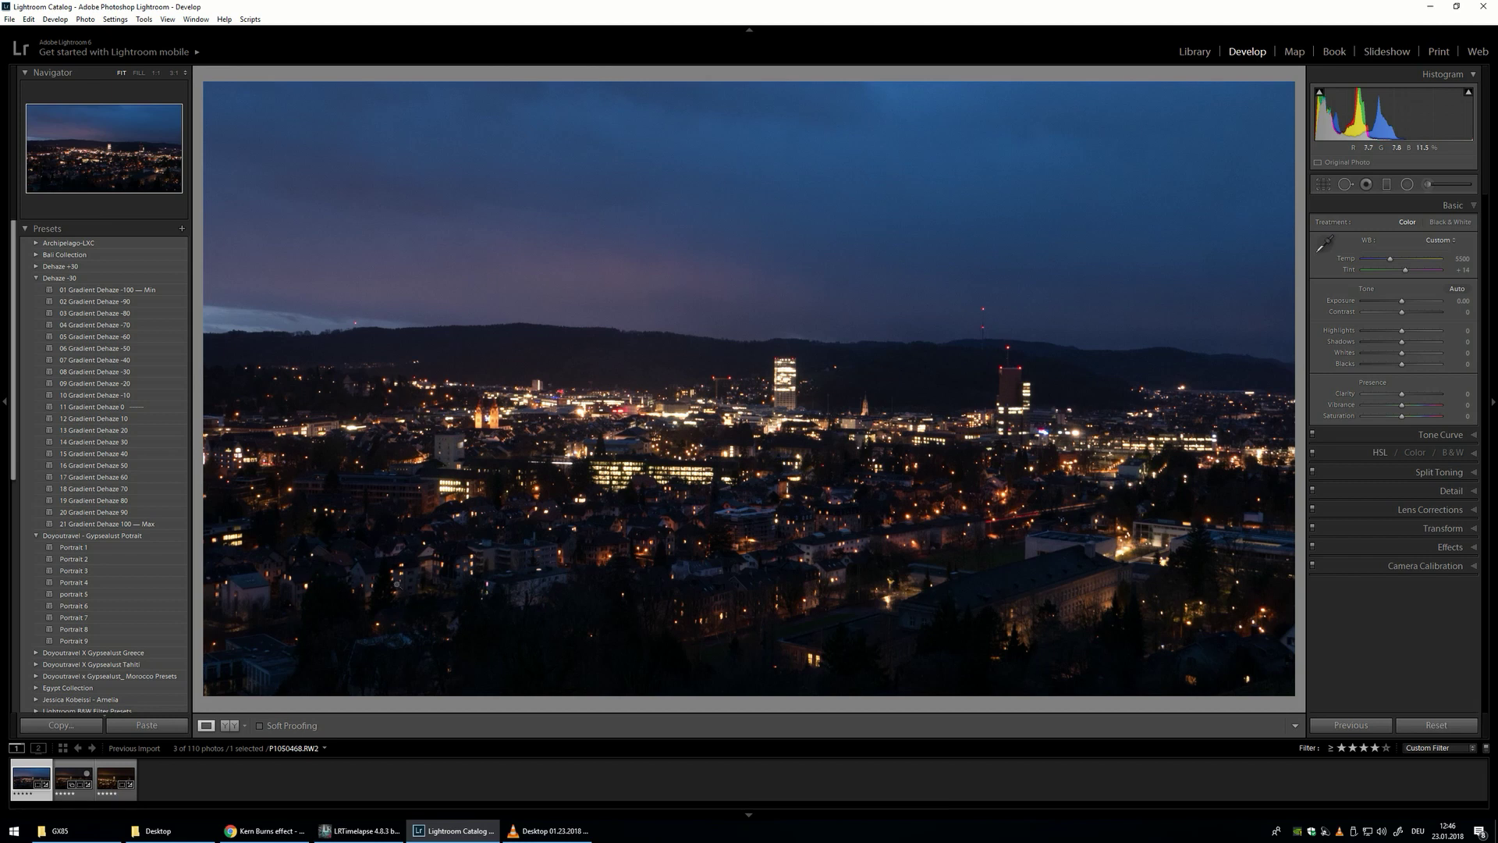
pyautogui.press('r')
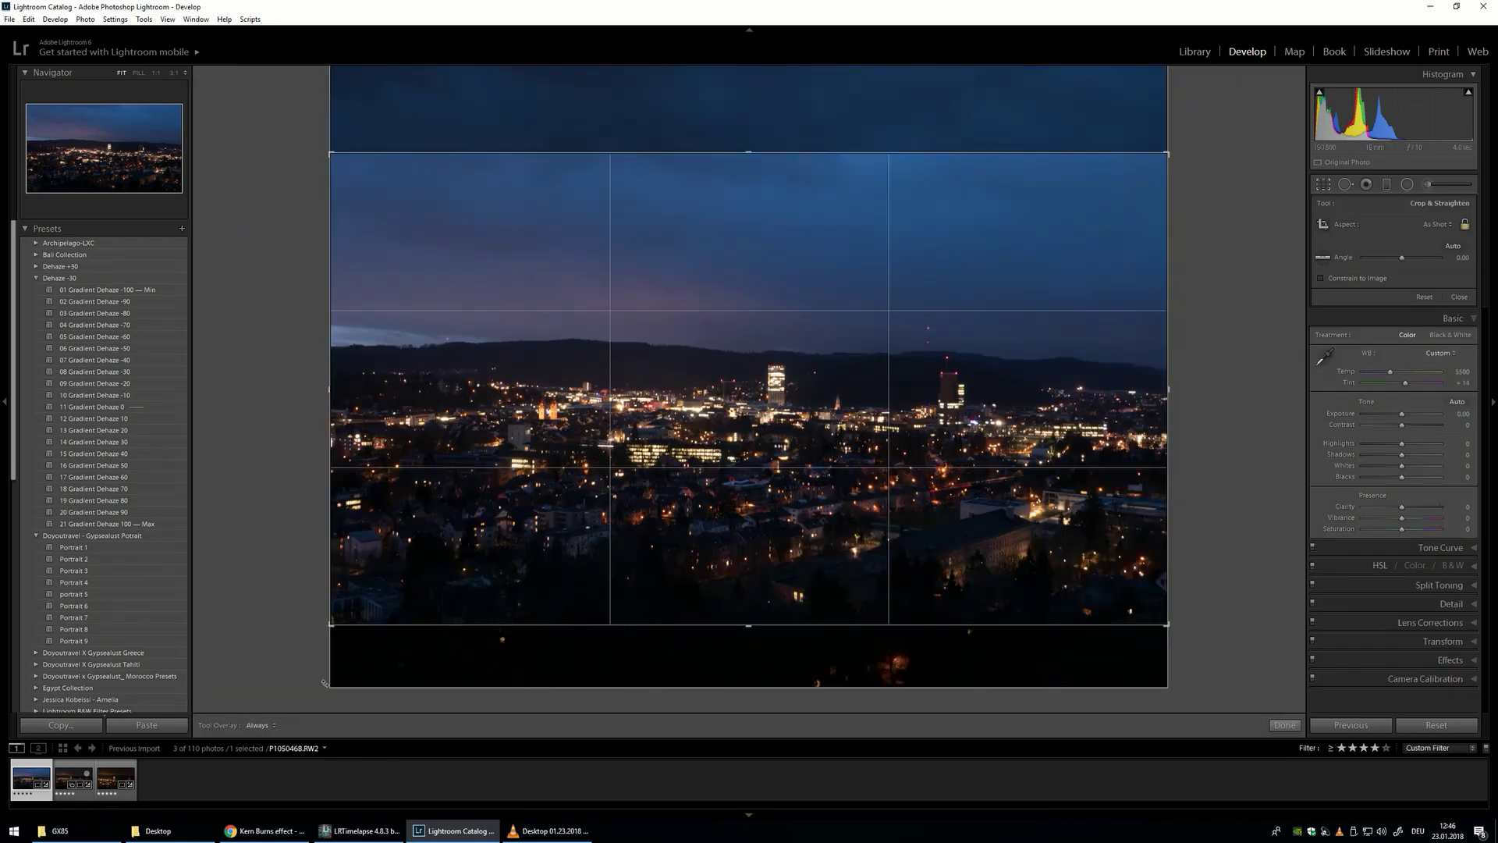
pyautogui.click(64, 778)
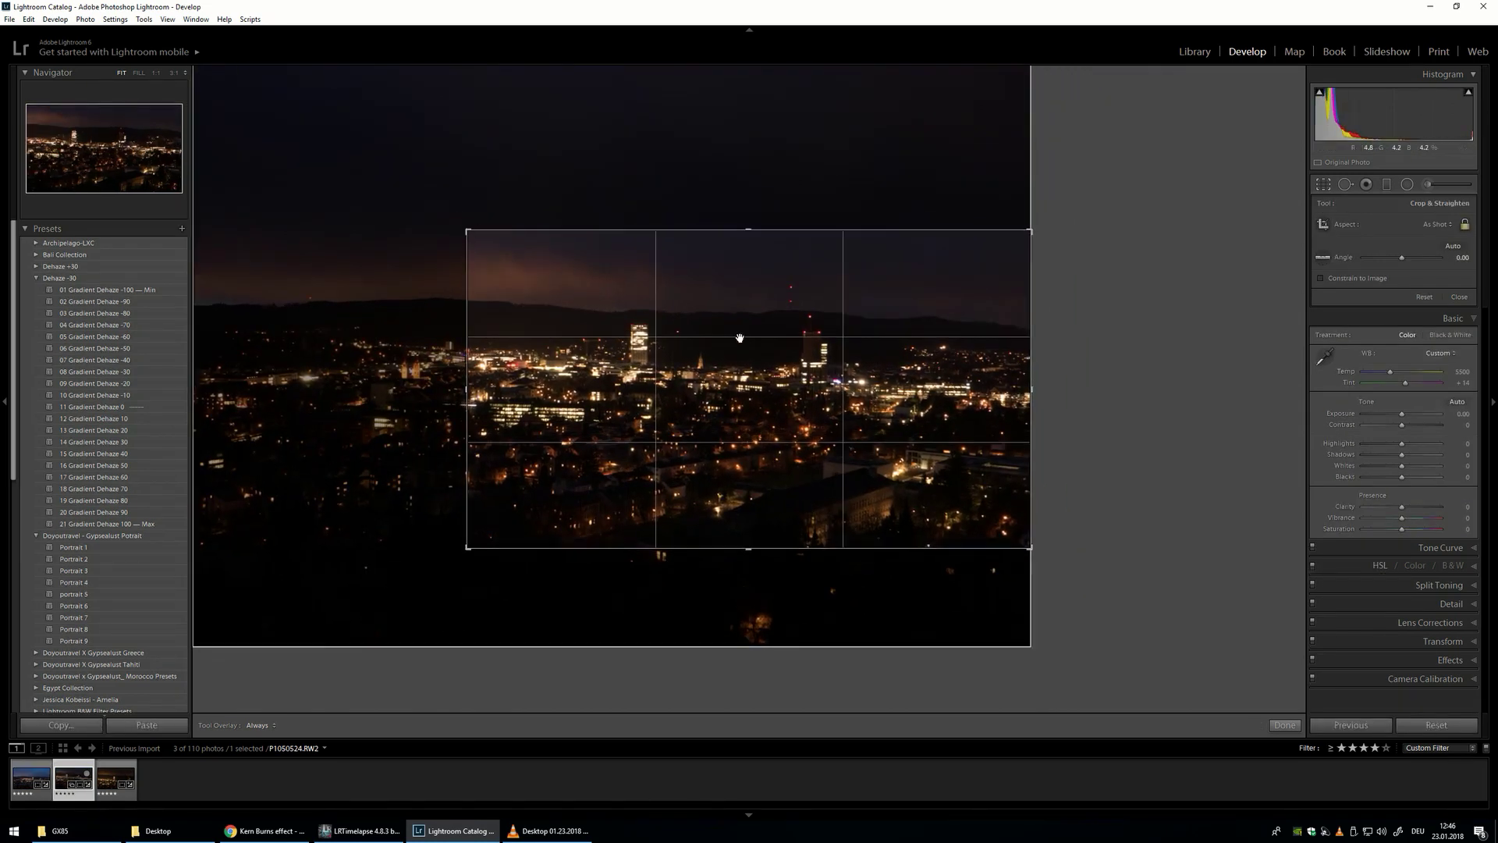
pyautogui.moveTo(841, 411); pyautogui.dragTo(1057, 442)
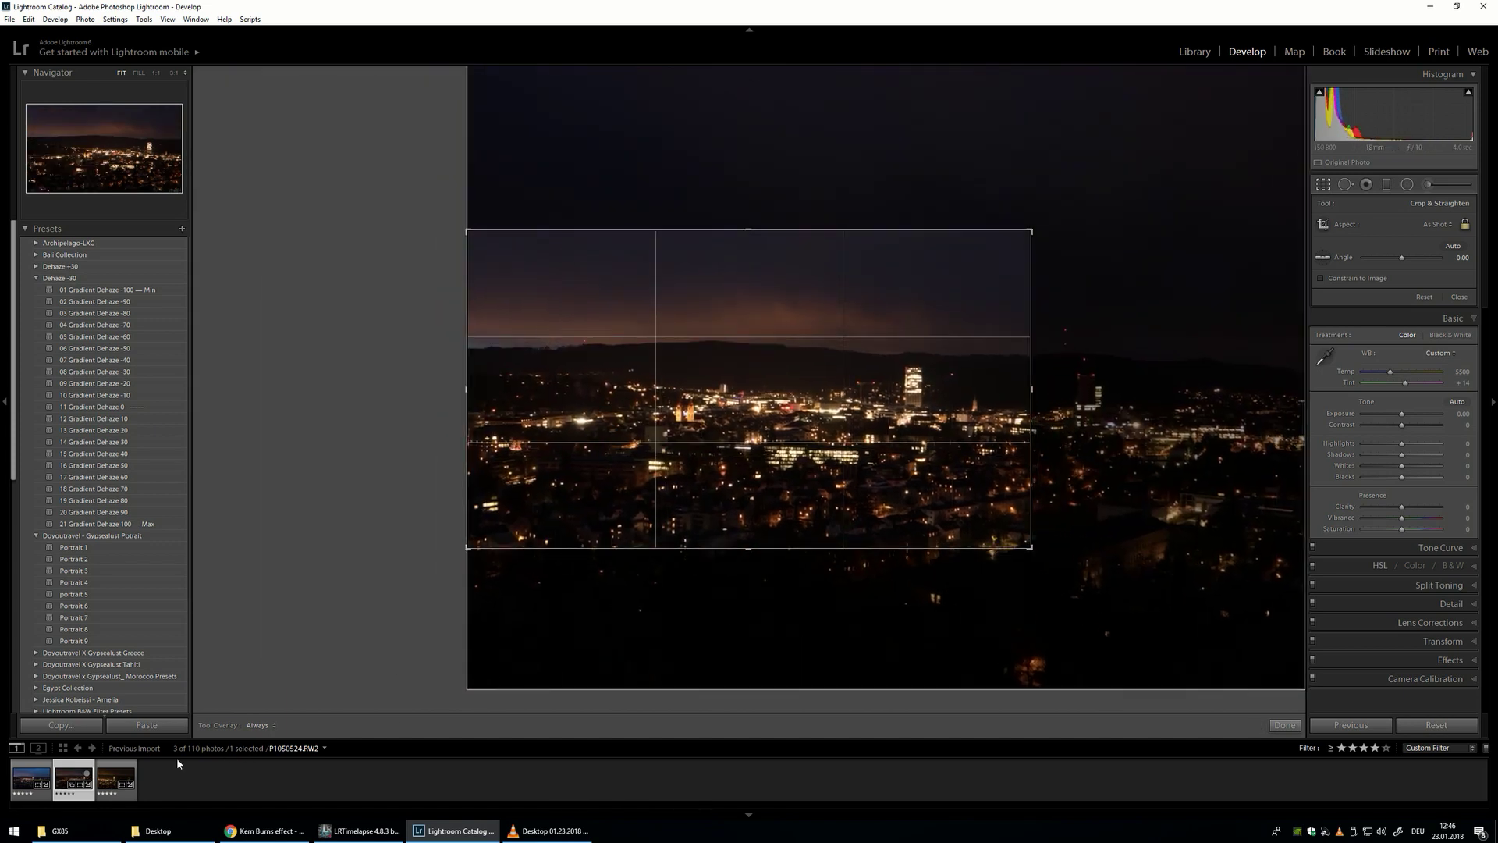
# Check the last keyframe's crop frame, close the crop tool and view the middle keyframe's cropped image.
pyautogui.click(113, 777)
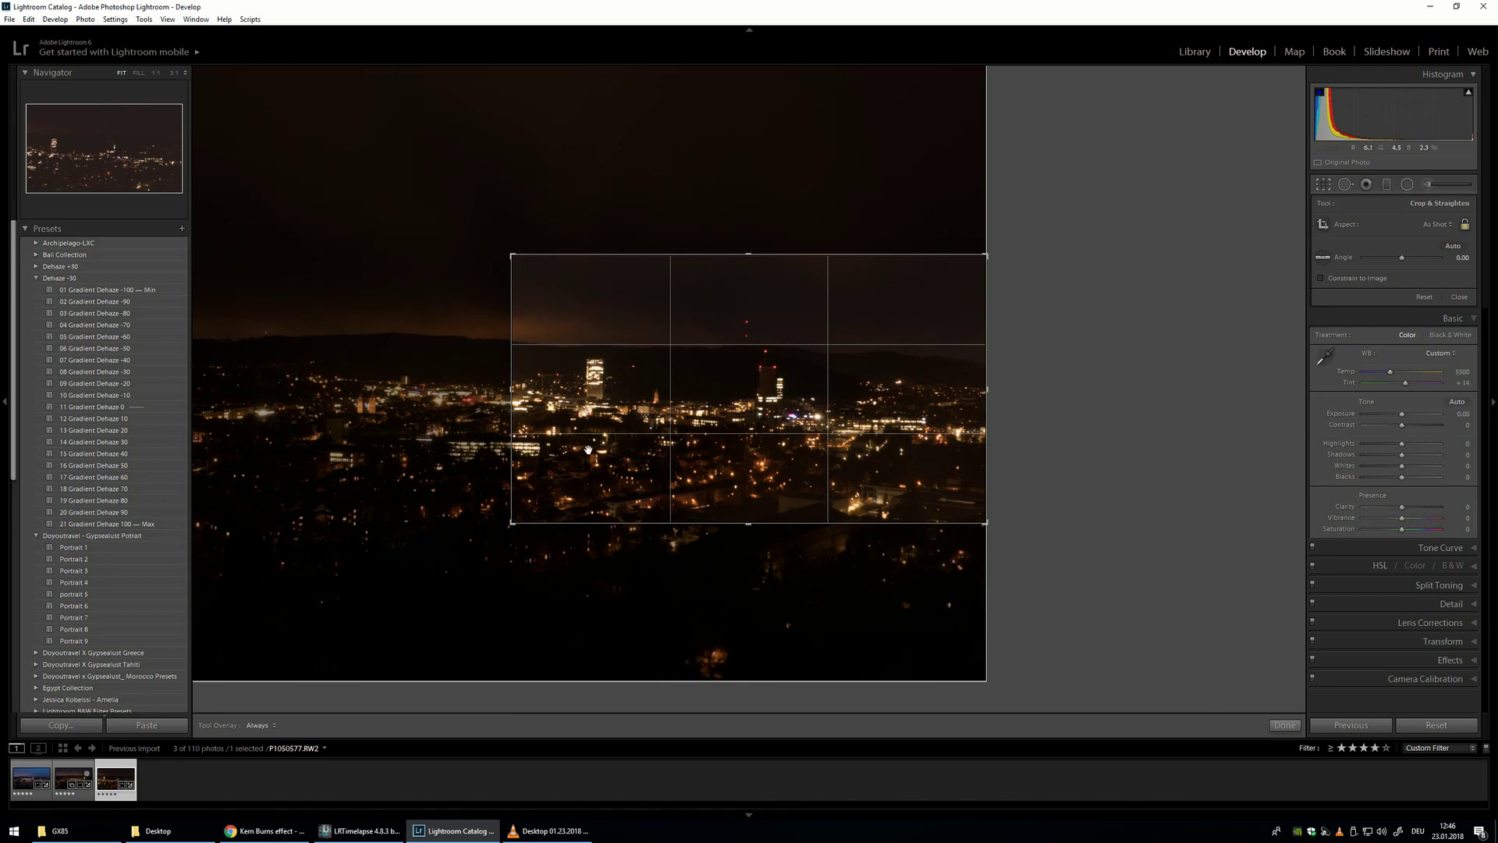
pyautogui.press('Return')
pyautogui.press('Left')
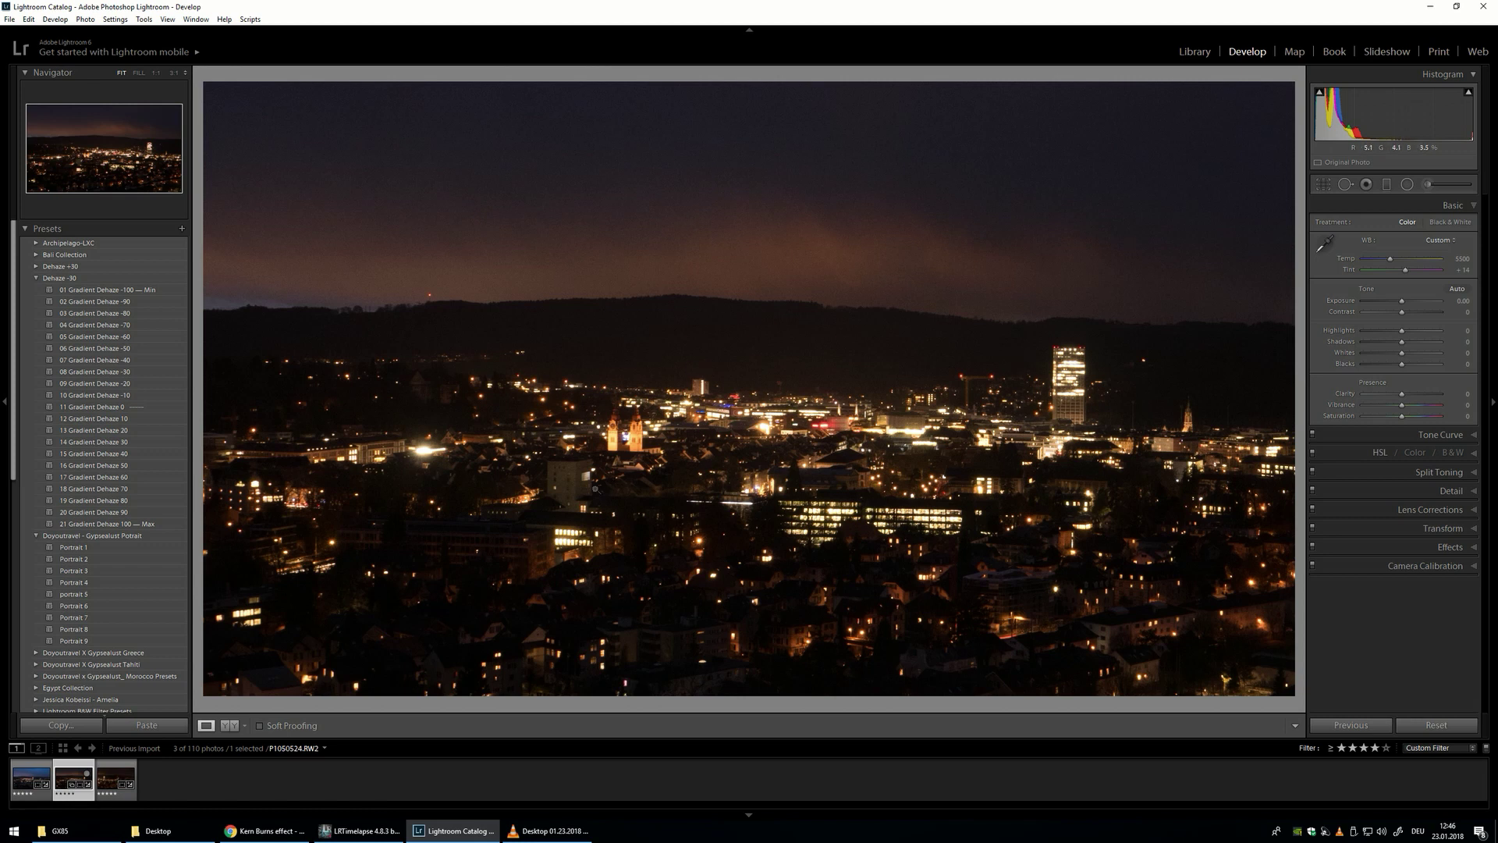
# Return to the Library and change the first keyframe's rating to four stars.
pyautogui.click(1194, 53)
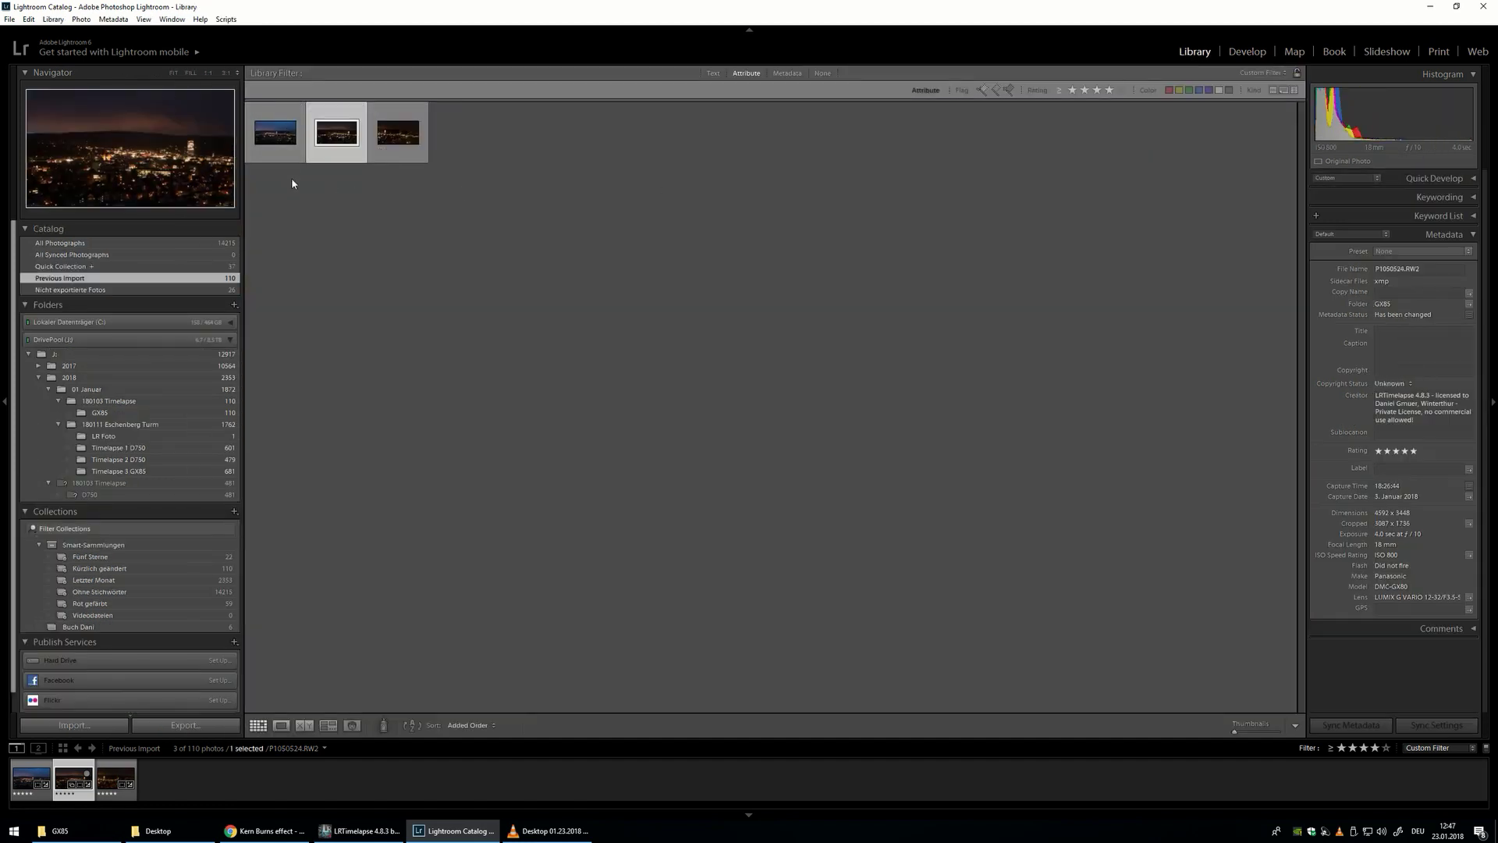
pyautogui.click(407, 243)
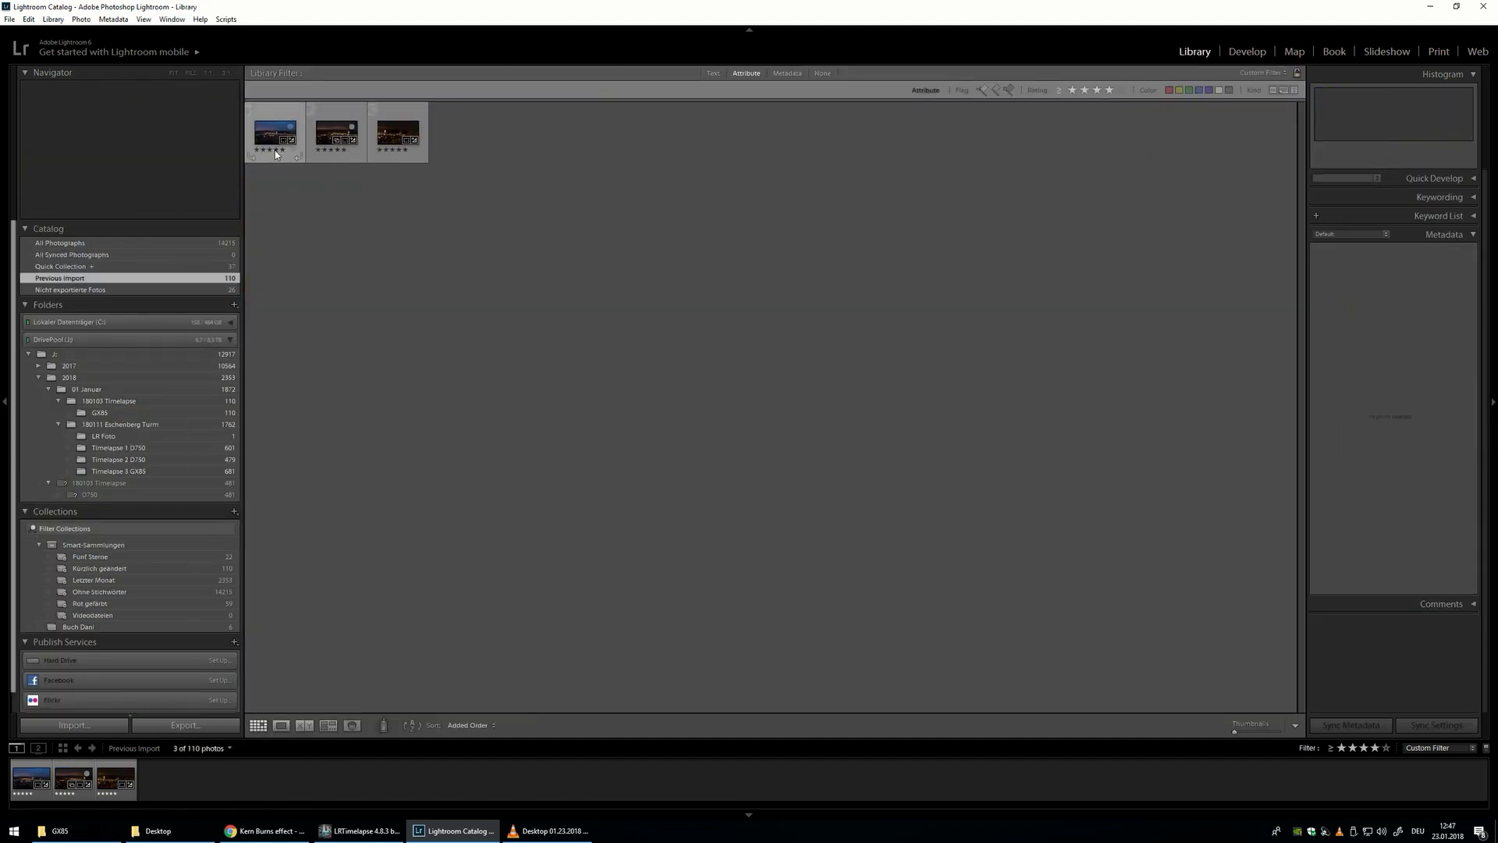
pyautogui.click(275, 150)
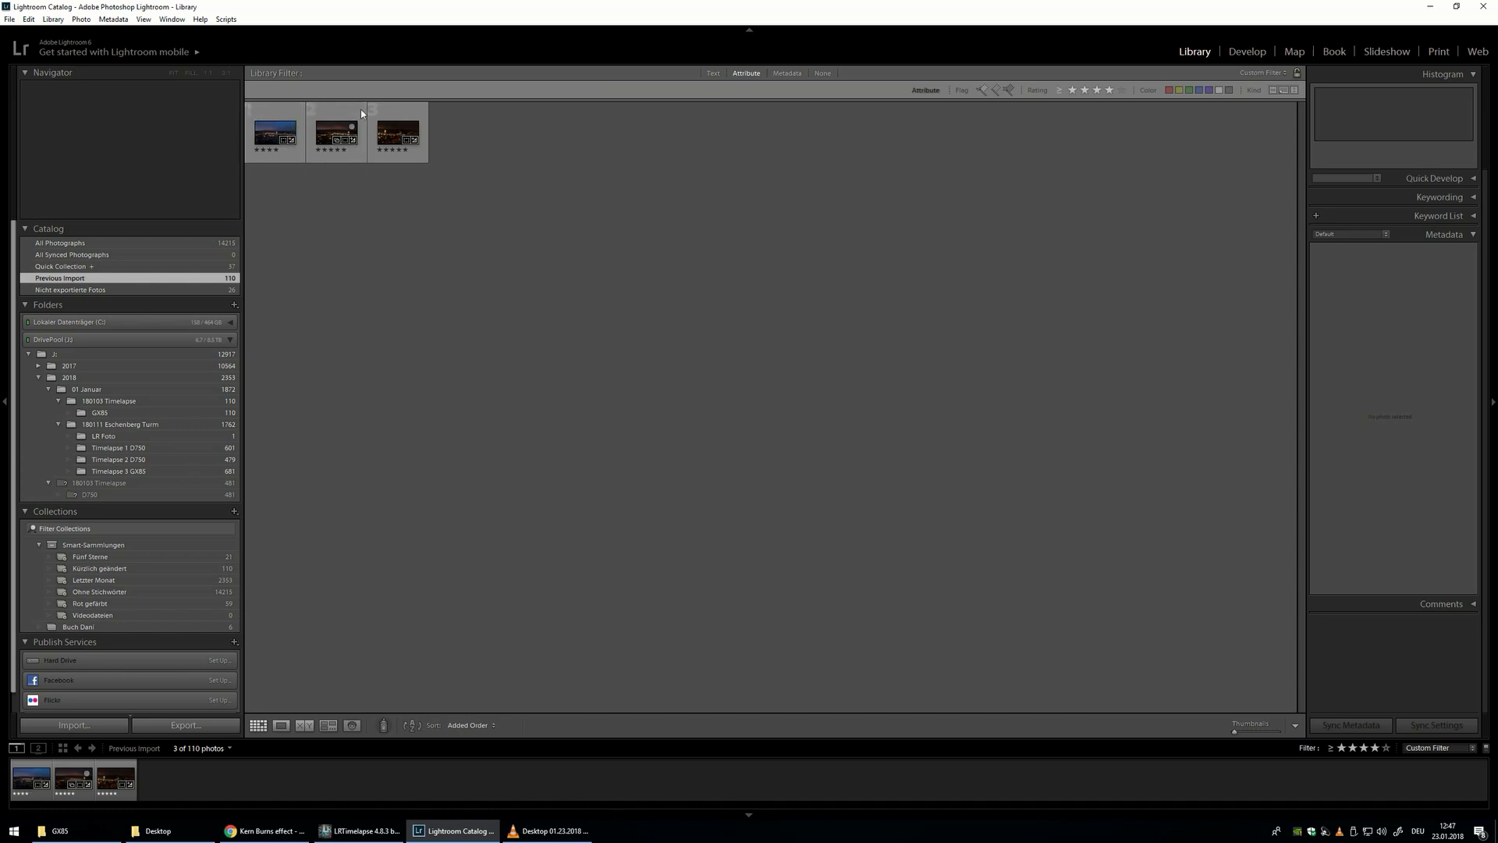
pyautogui.click(281, 126)
pyautogui.keyDown('shift'); pyautogui.click(390, 127); pyautogui.keyUp('shift')
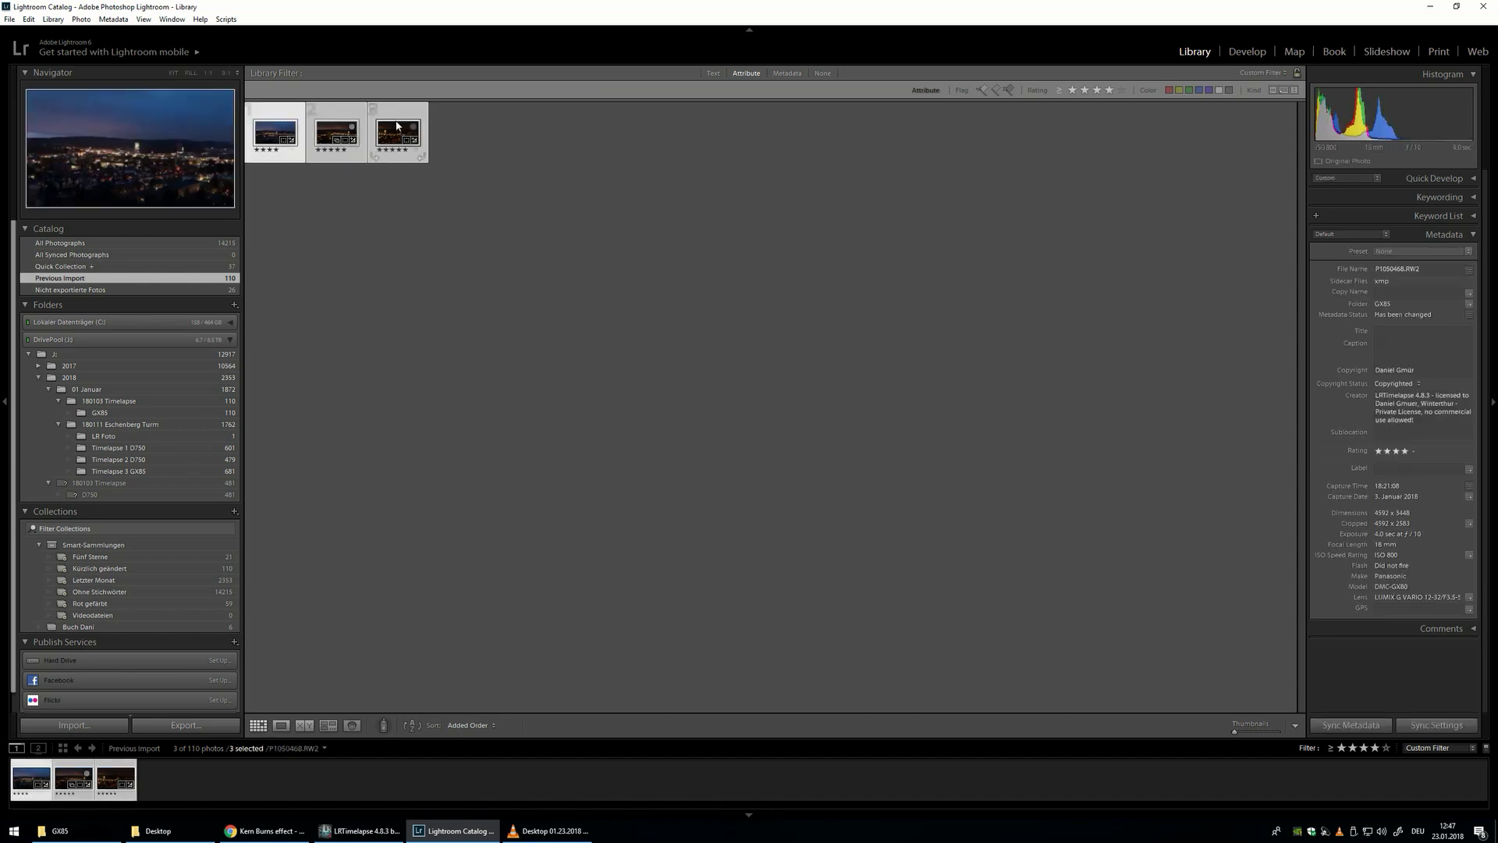
pyautogui.rightClick(389, 125)
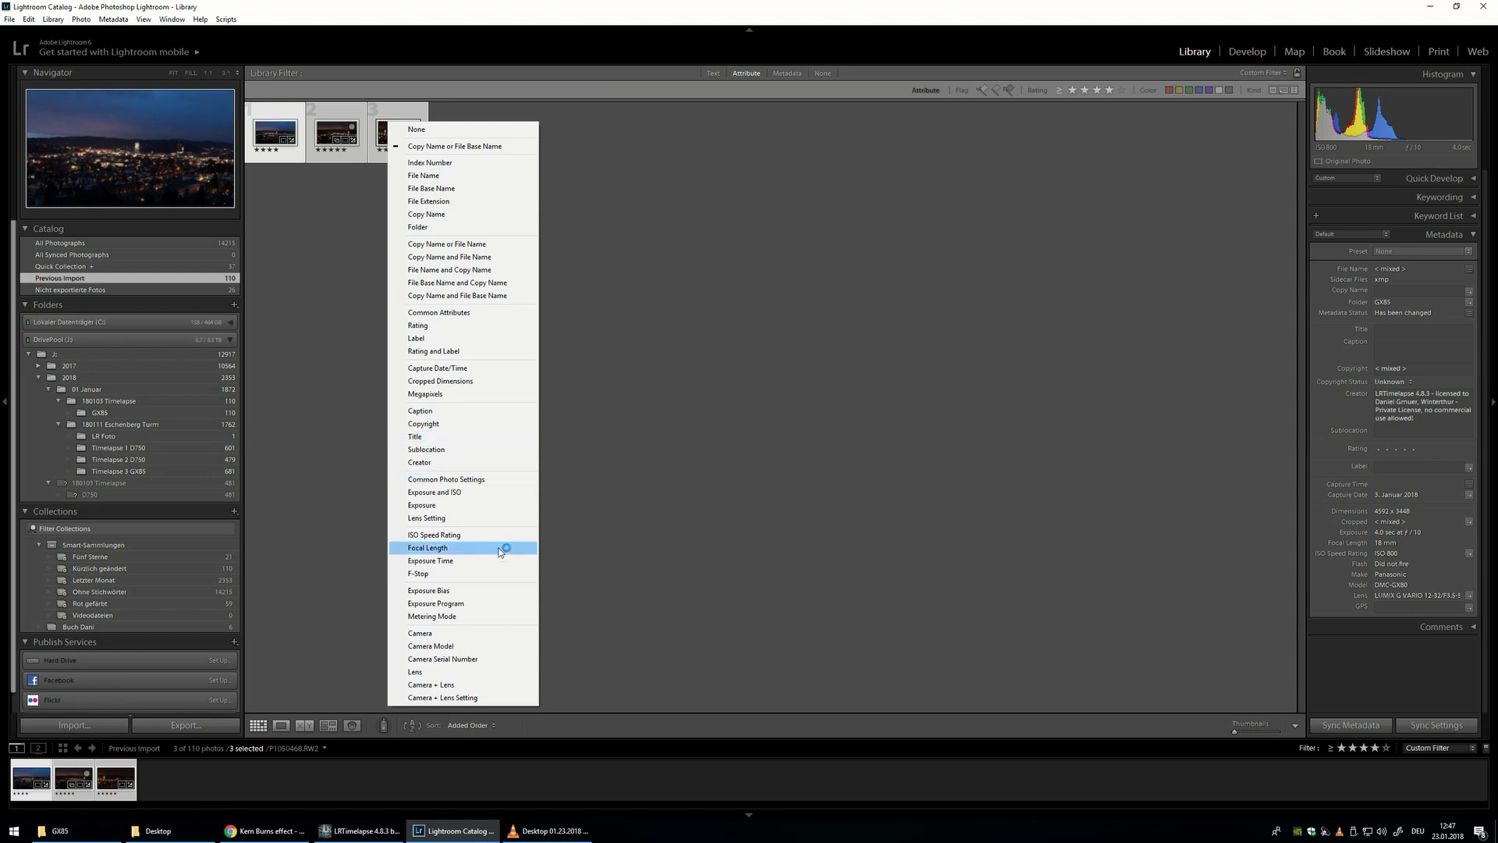
pyautogui.click(353, 345)
pyautogui.click(393, 131)
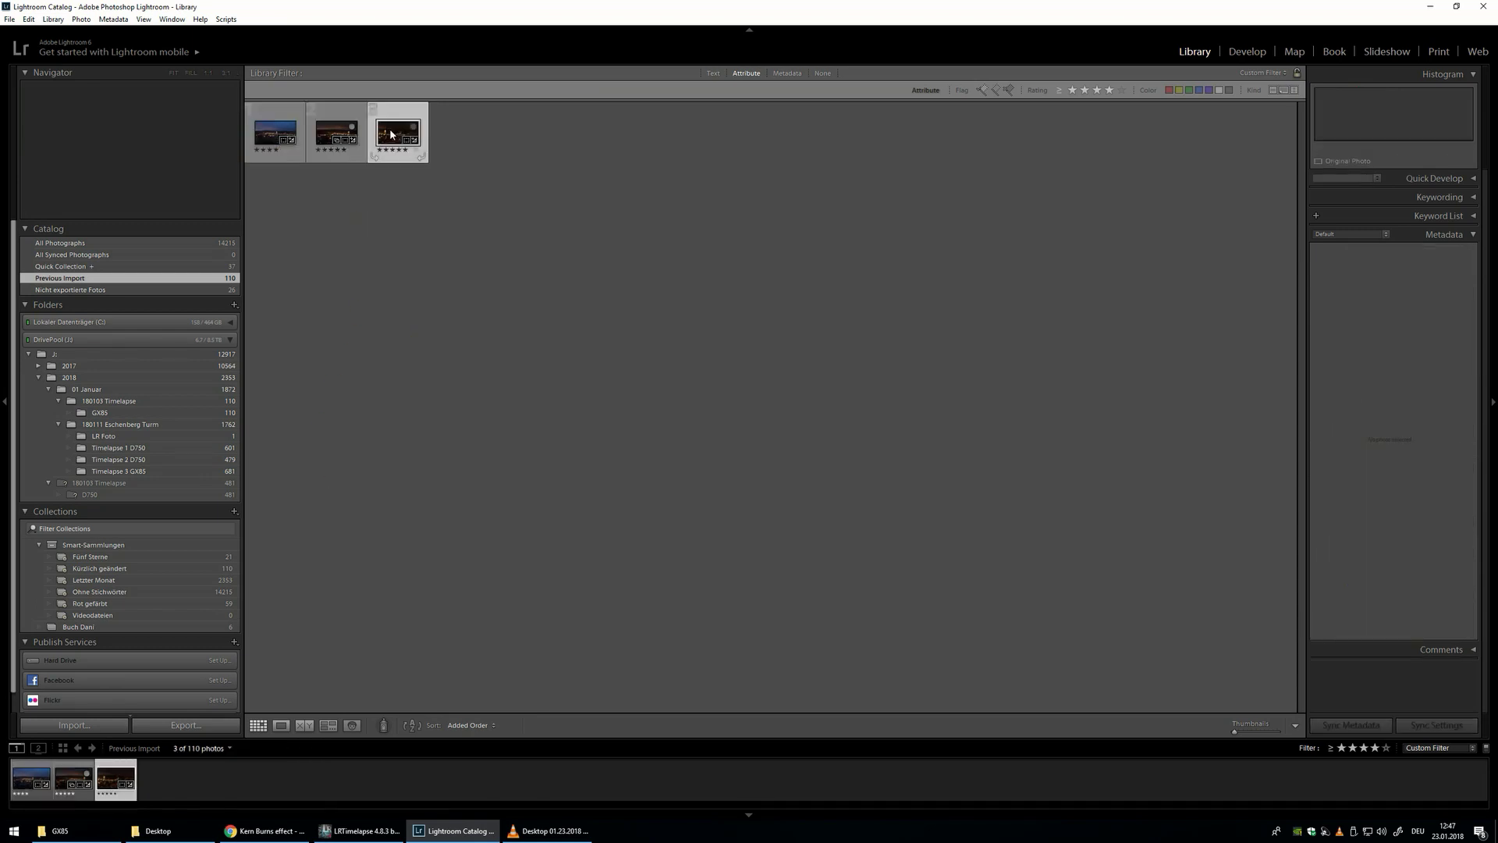
# Select all three keyframes, save their metadata to files and switch to LRTimelapse.
pyautogui.click(259, 123)
pyautogui.keyDown('shift'); pyautogui.click(394, 118); pyautogui.keyUp('shift')
pyautogui.rightClick(397, 112)
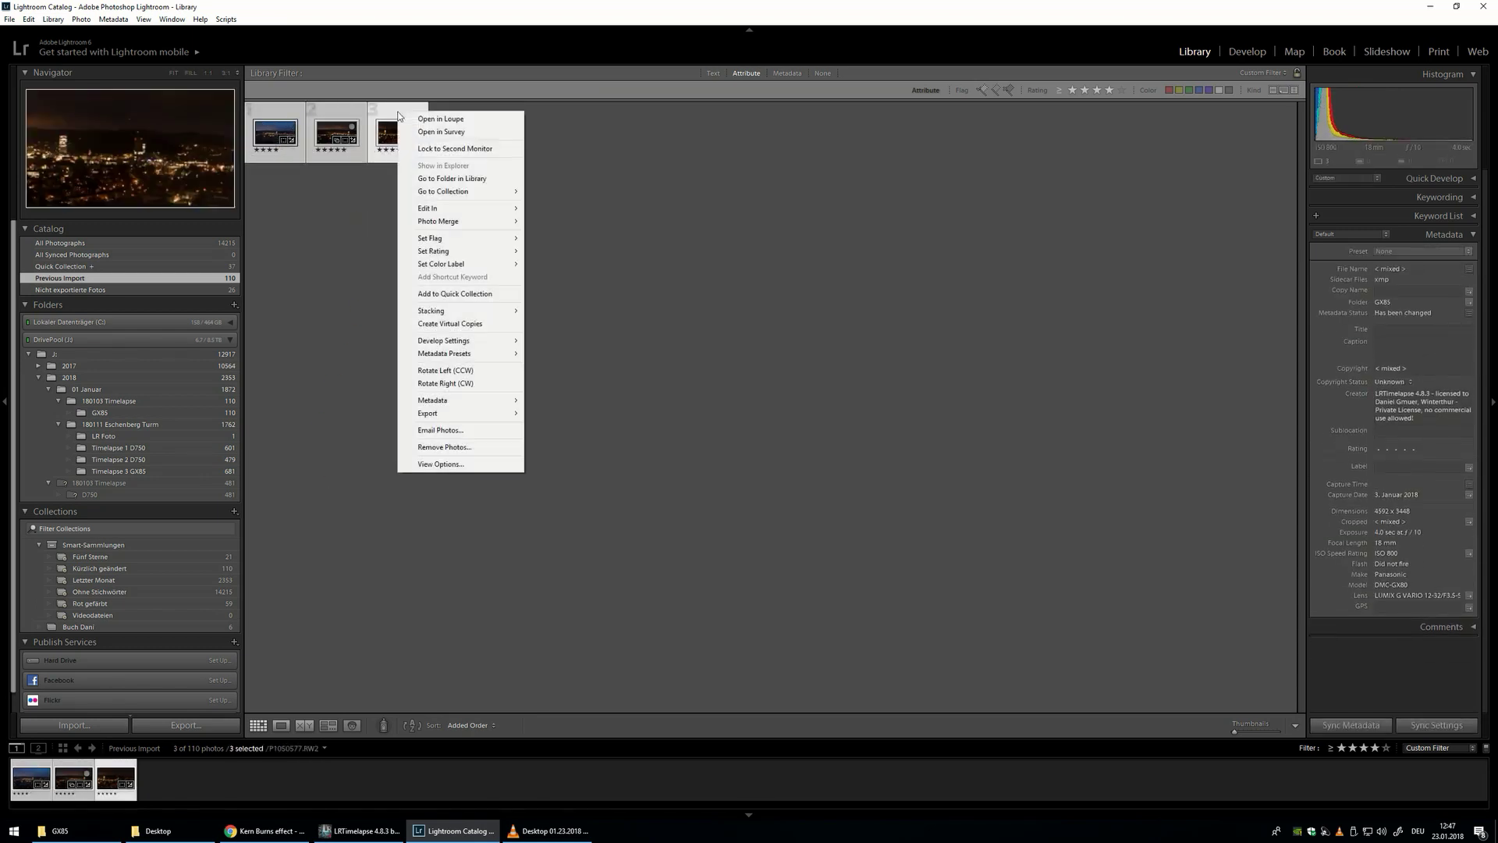
pyautogui.moveTo(473, 401)
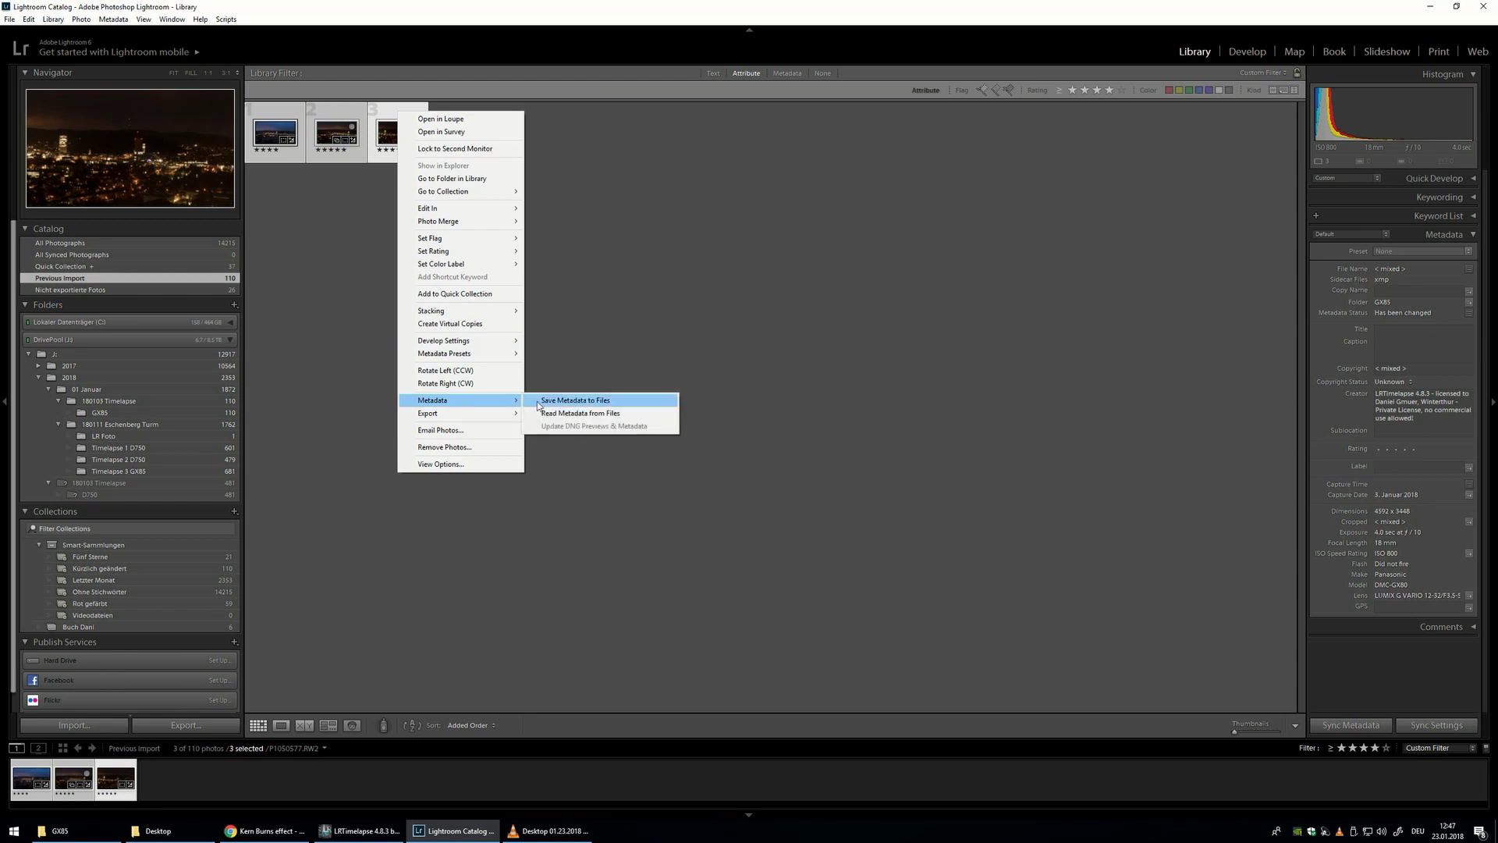
pyautogui.click(586, 401)
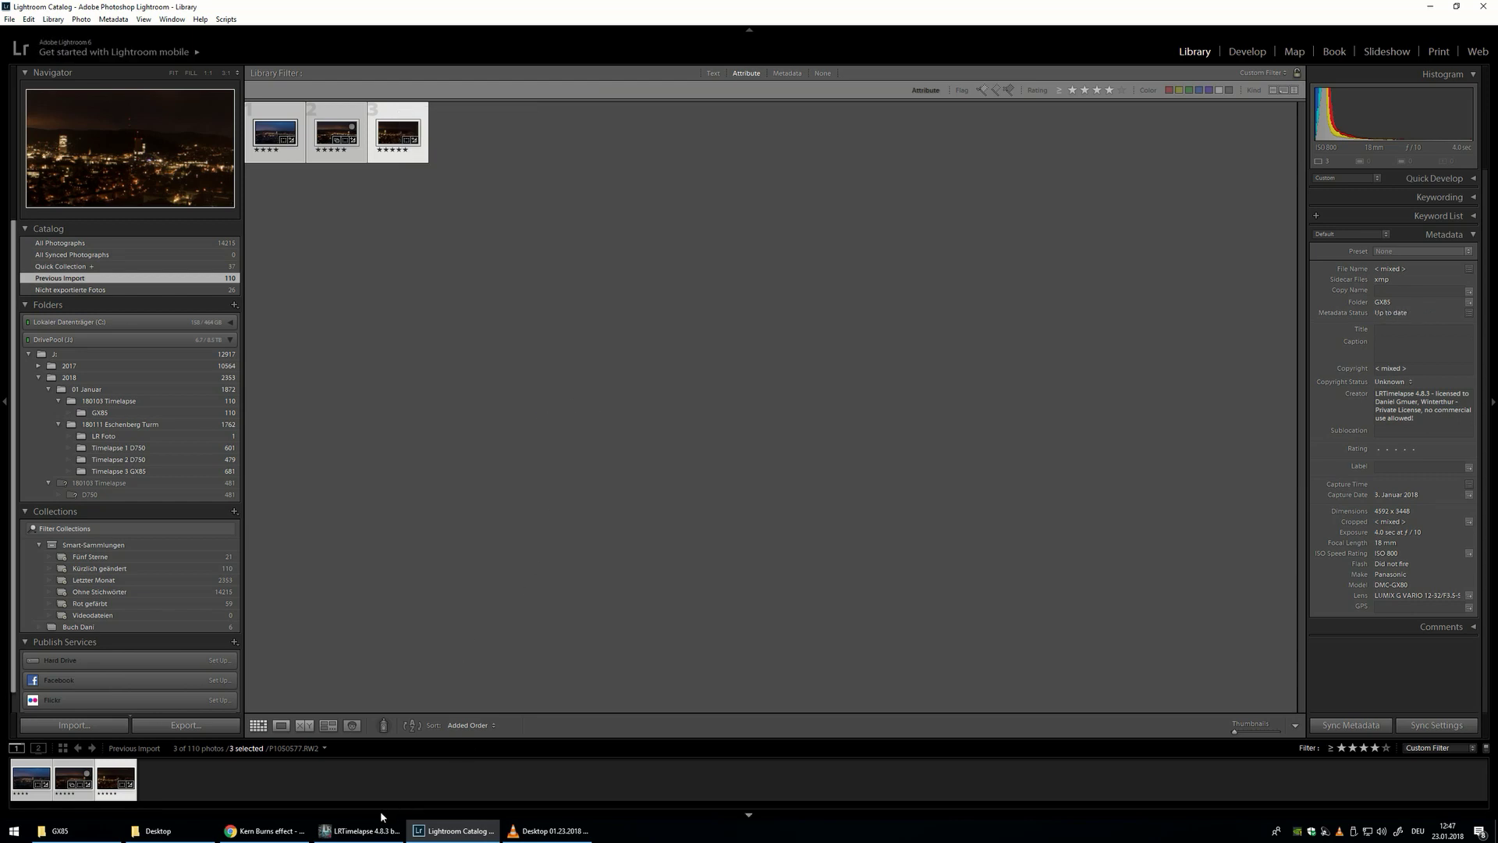
pyautogui.click(361, 830)
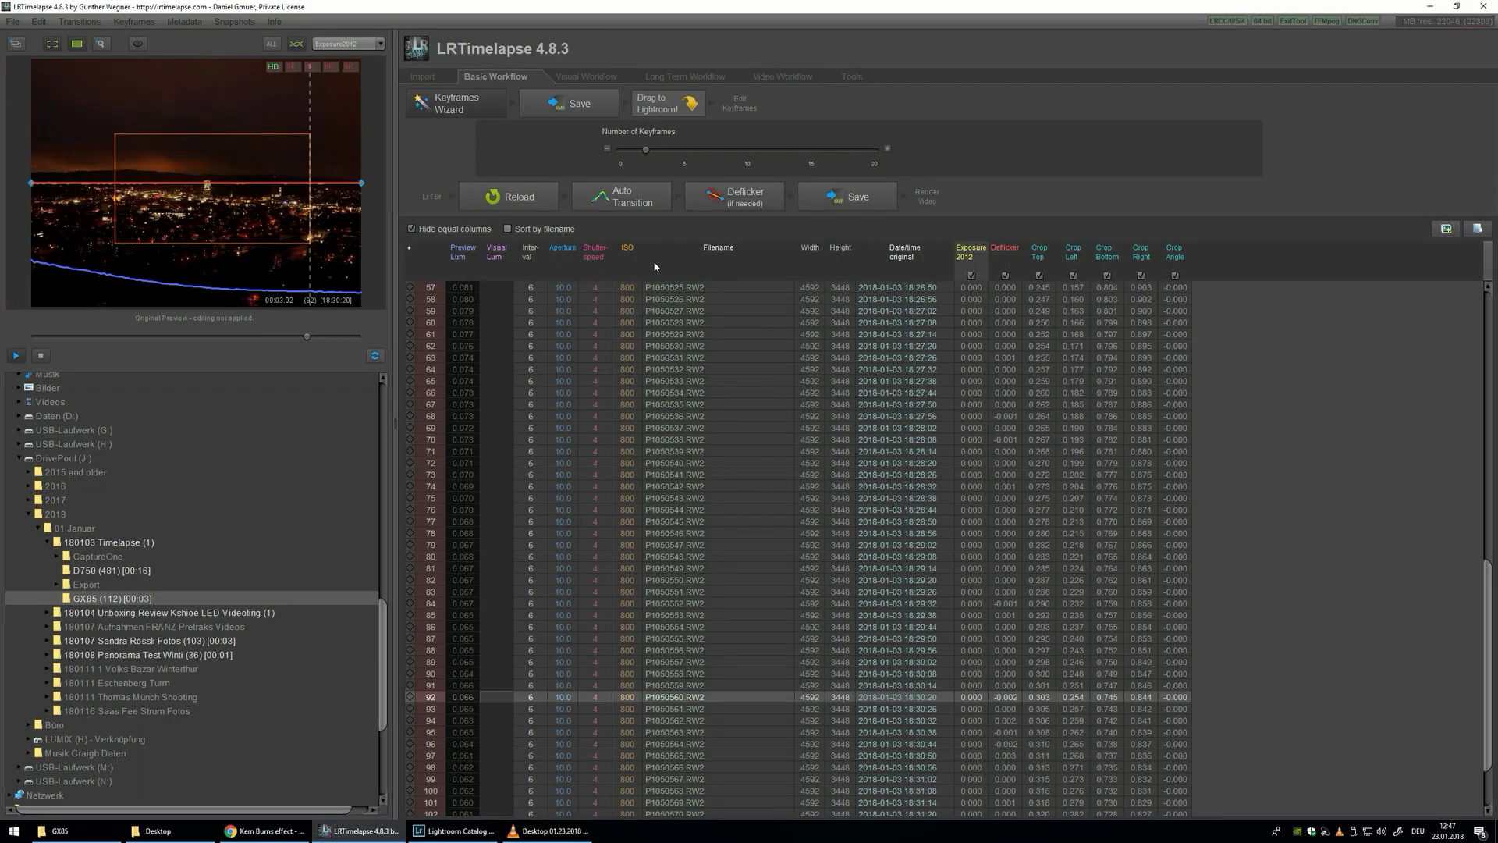
# Reload the sequence's metadata without saving the unsaved XMP changes, and view the first keyframe's crop frame.
pyautogui.click(506, 198)
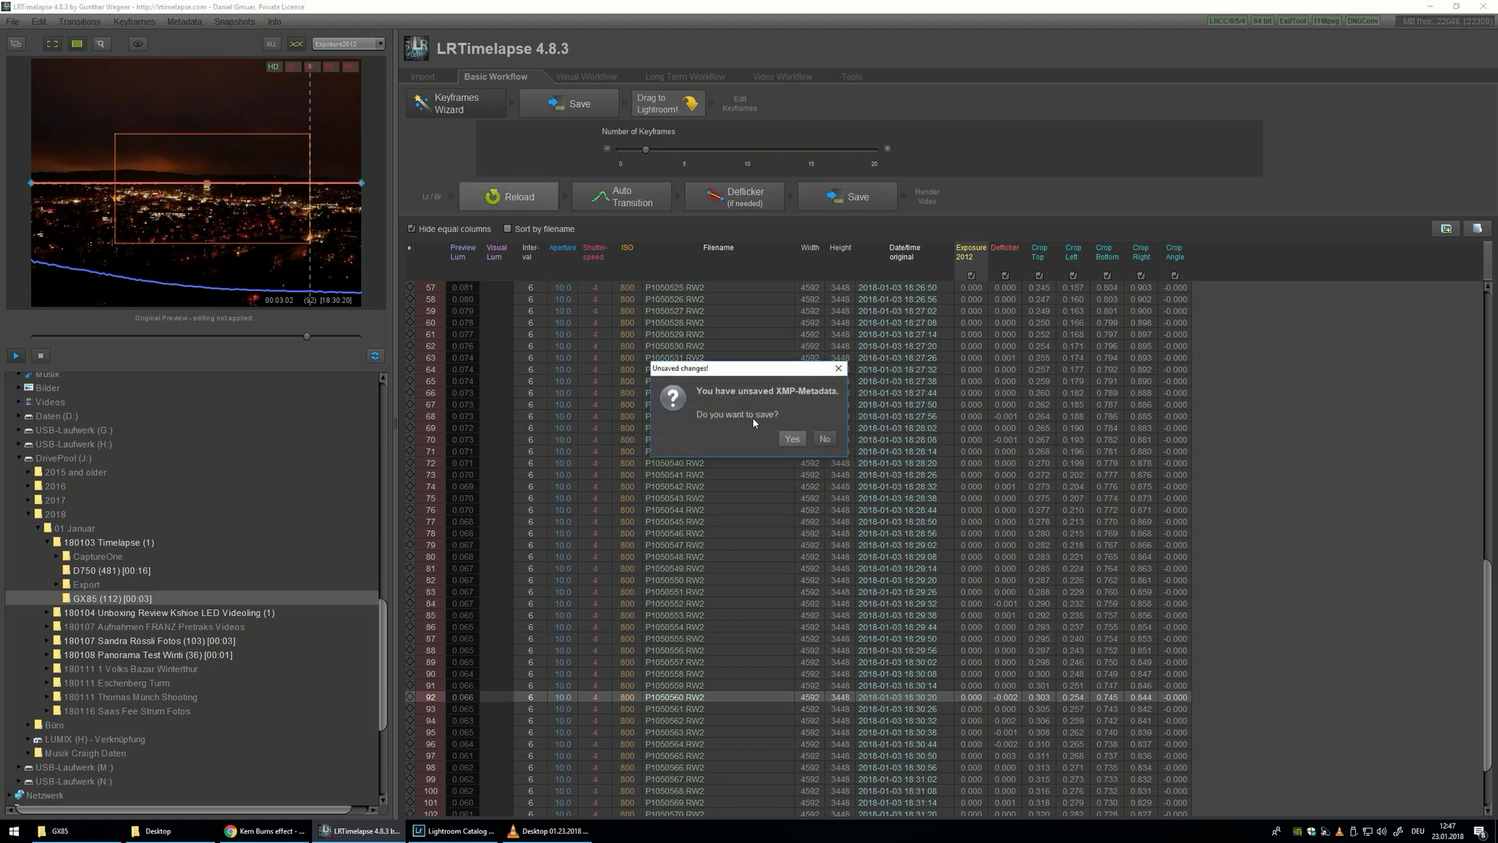
pyautogui.click(824, 438)
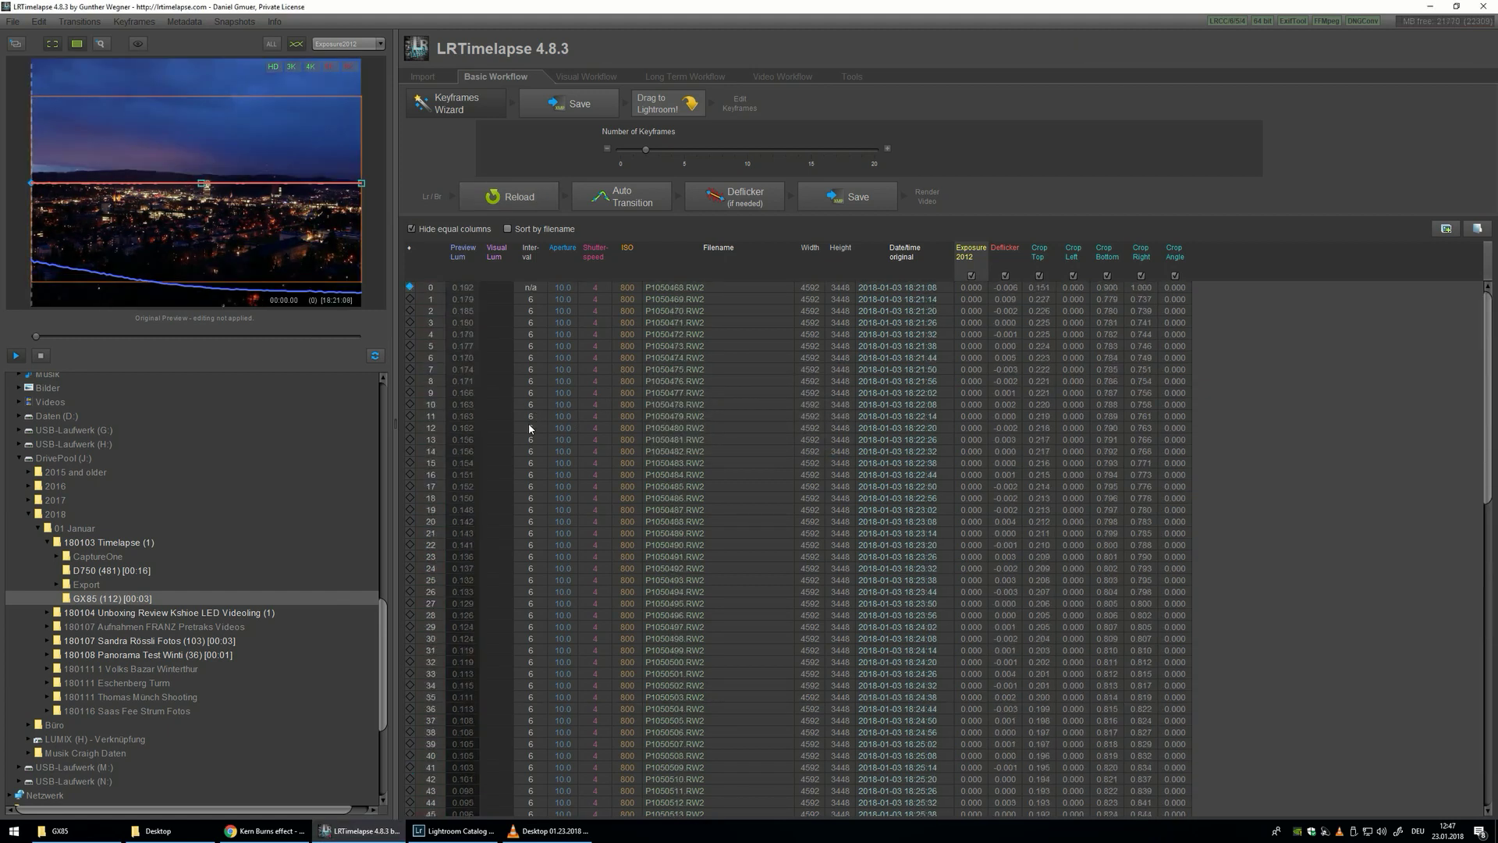
pyautogui.click(462, 289)
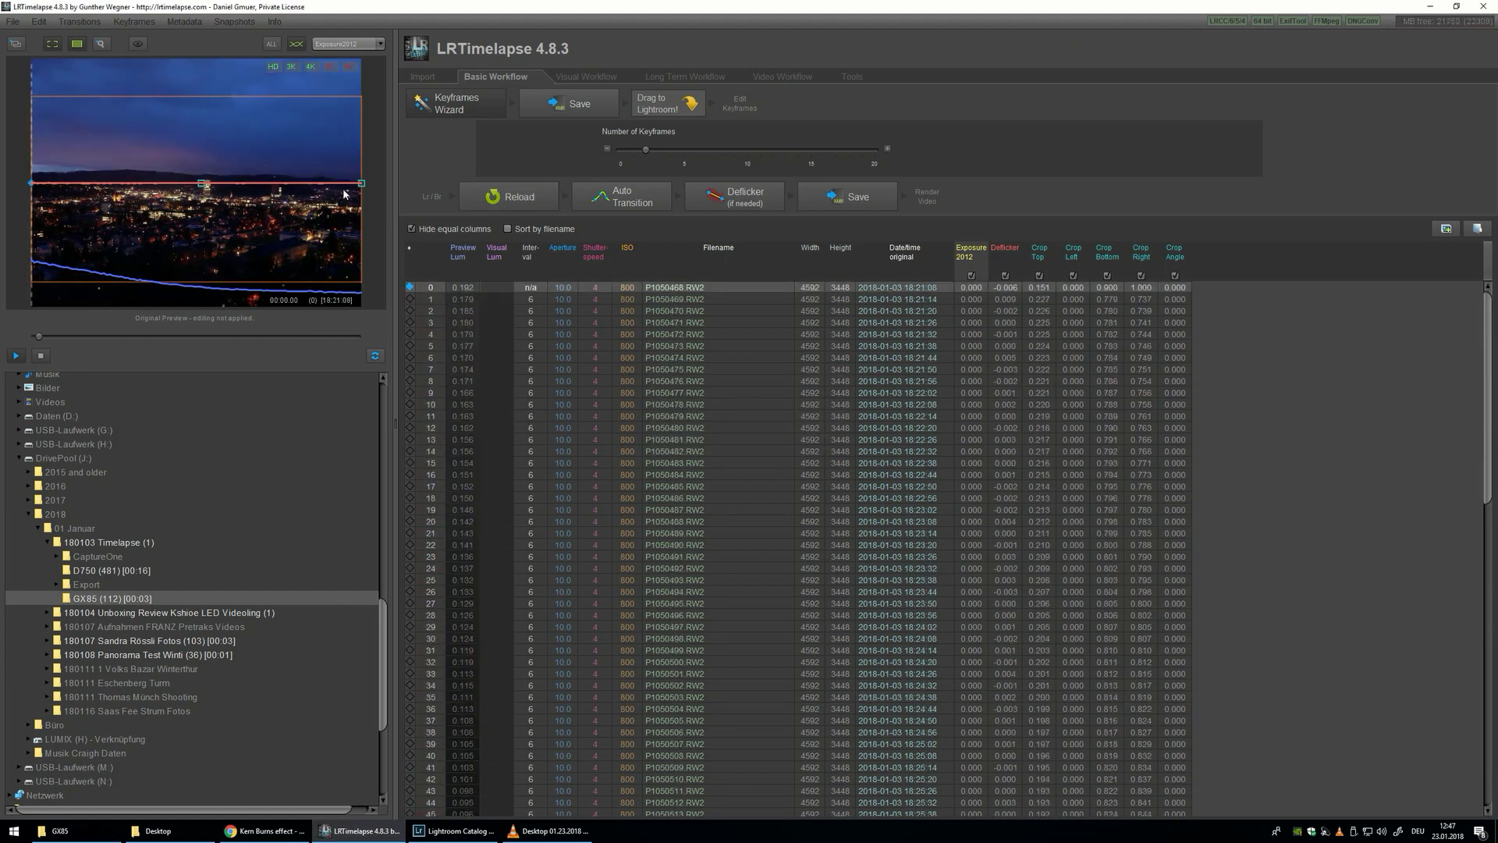
# Check the crop frames of the middle and last keyframes and interpolate the crop between the keyframes with Auto Transition.
pyautogui.scroll(-6, 470, 583)
pyautogui.click(502, 733)
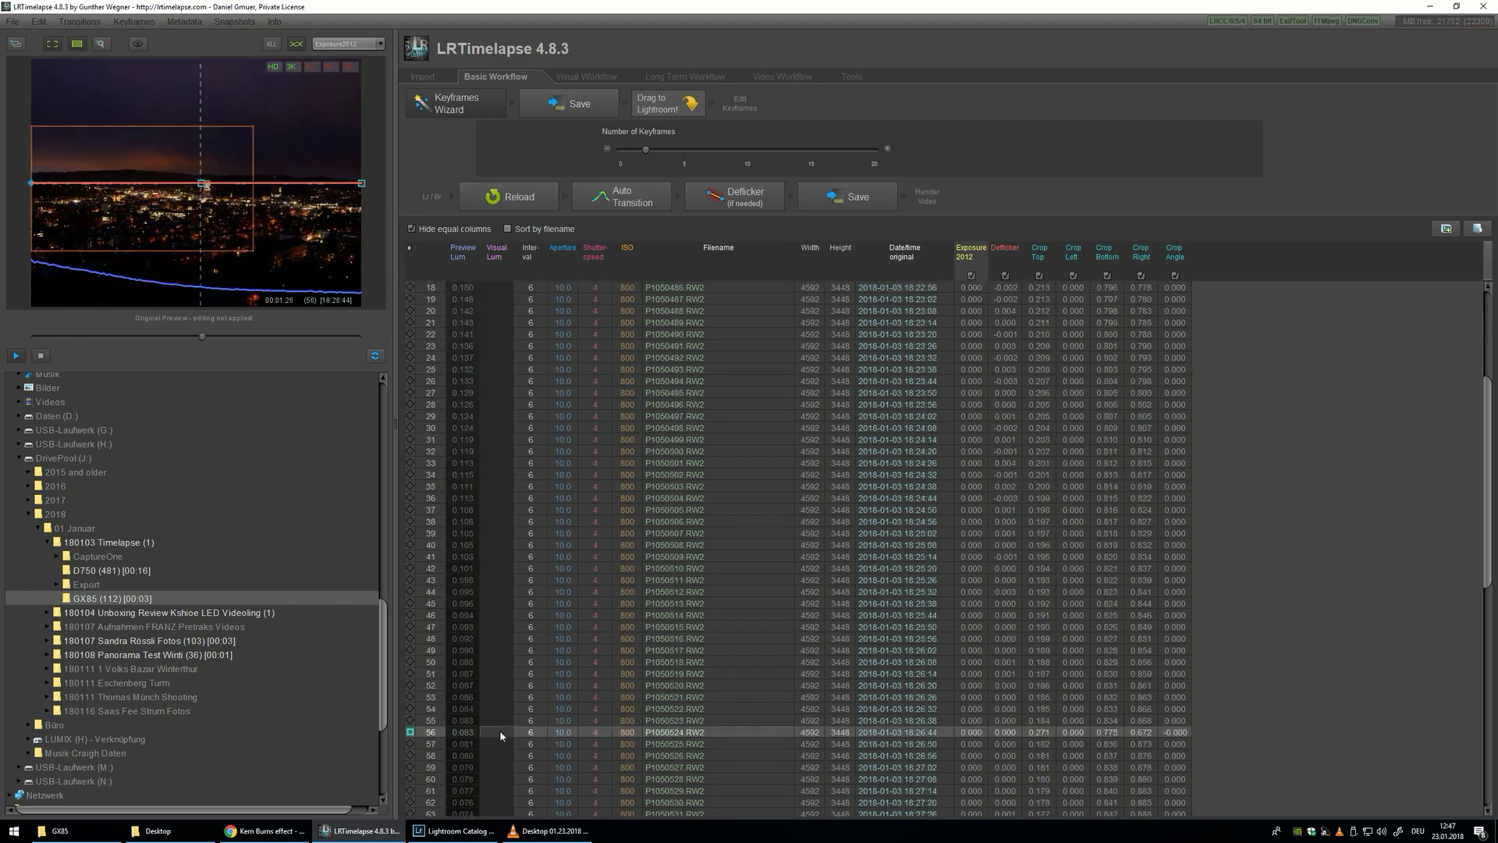
pyautogui.scroll(-1, 235, 507)
pyautogui.scroll(-15, 487, 680)
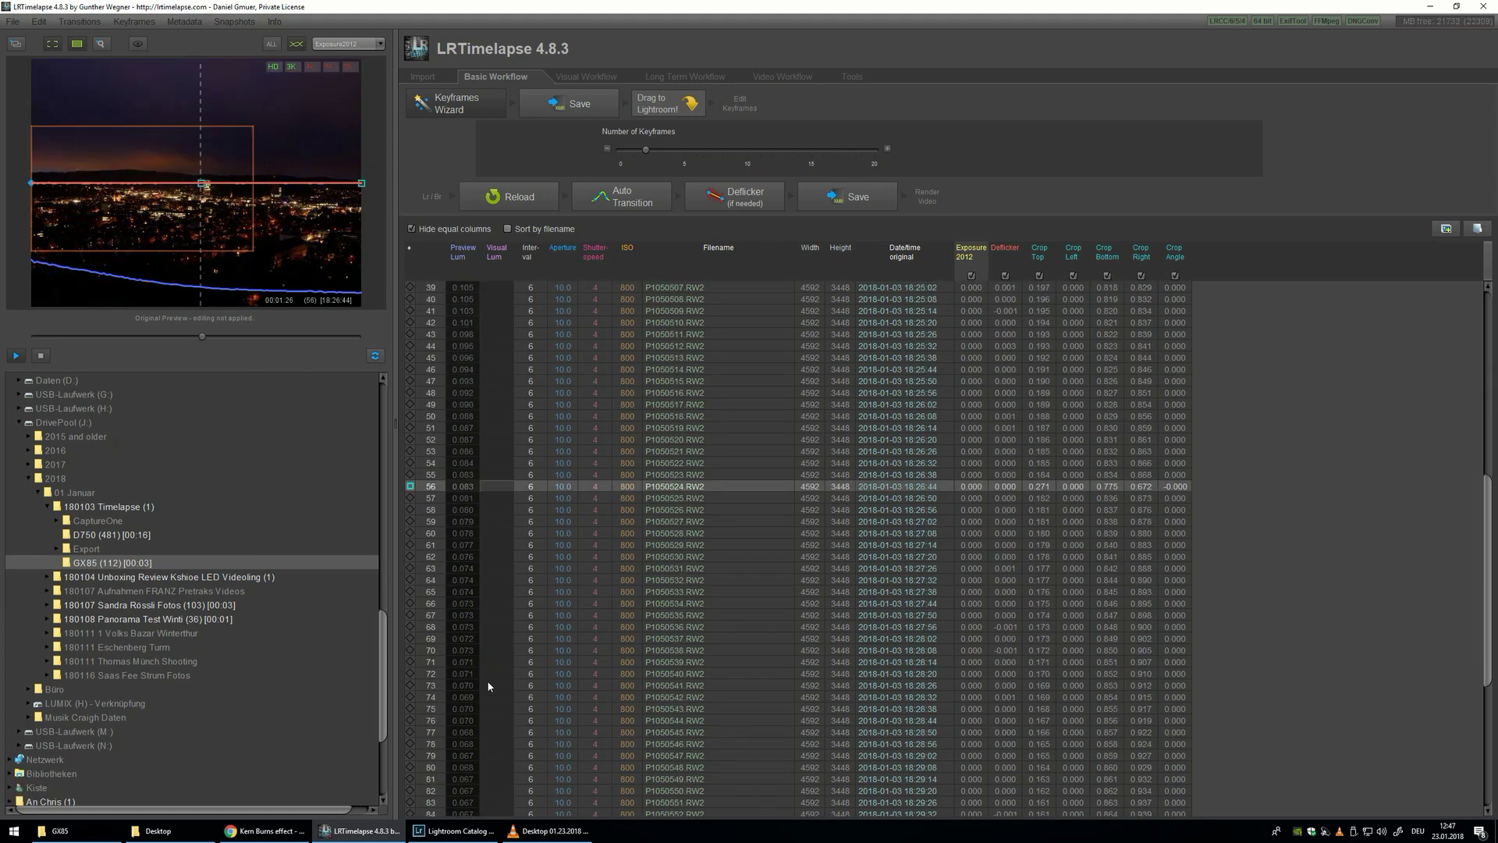
pyautogui.click(503, 811)
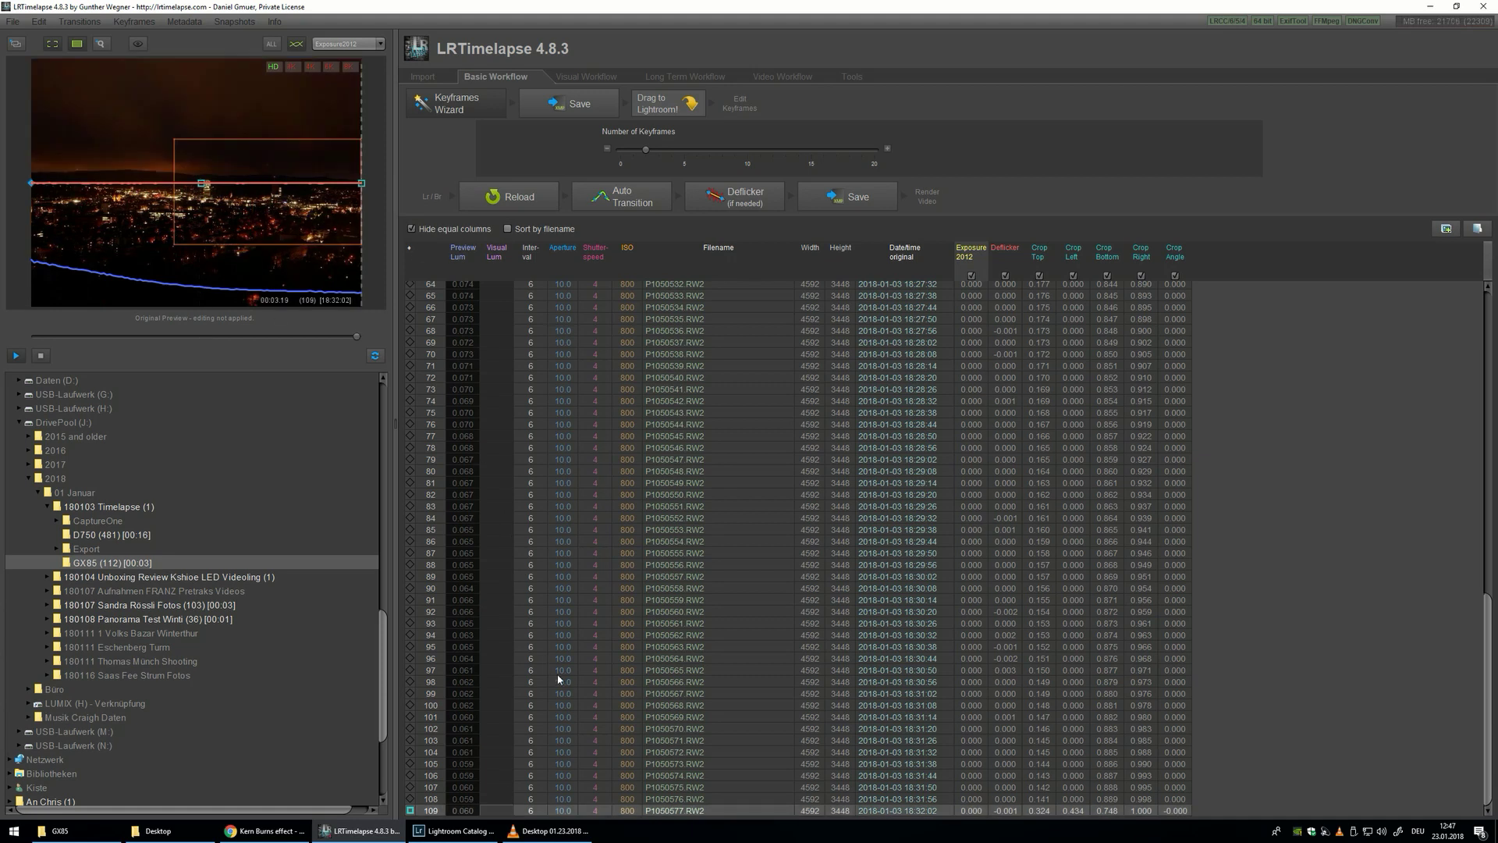
pyautogui.scroll(12, 519, 624)
pyautogui.click(499, 605)
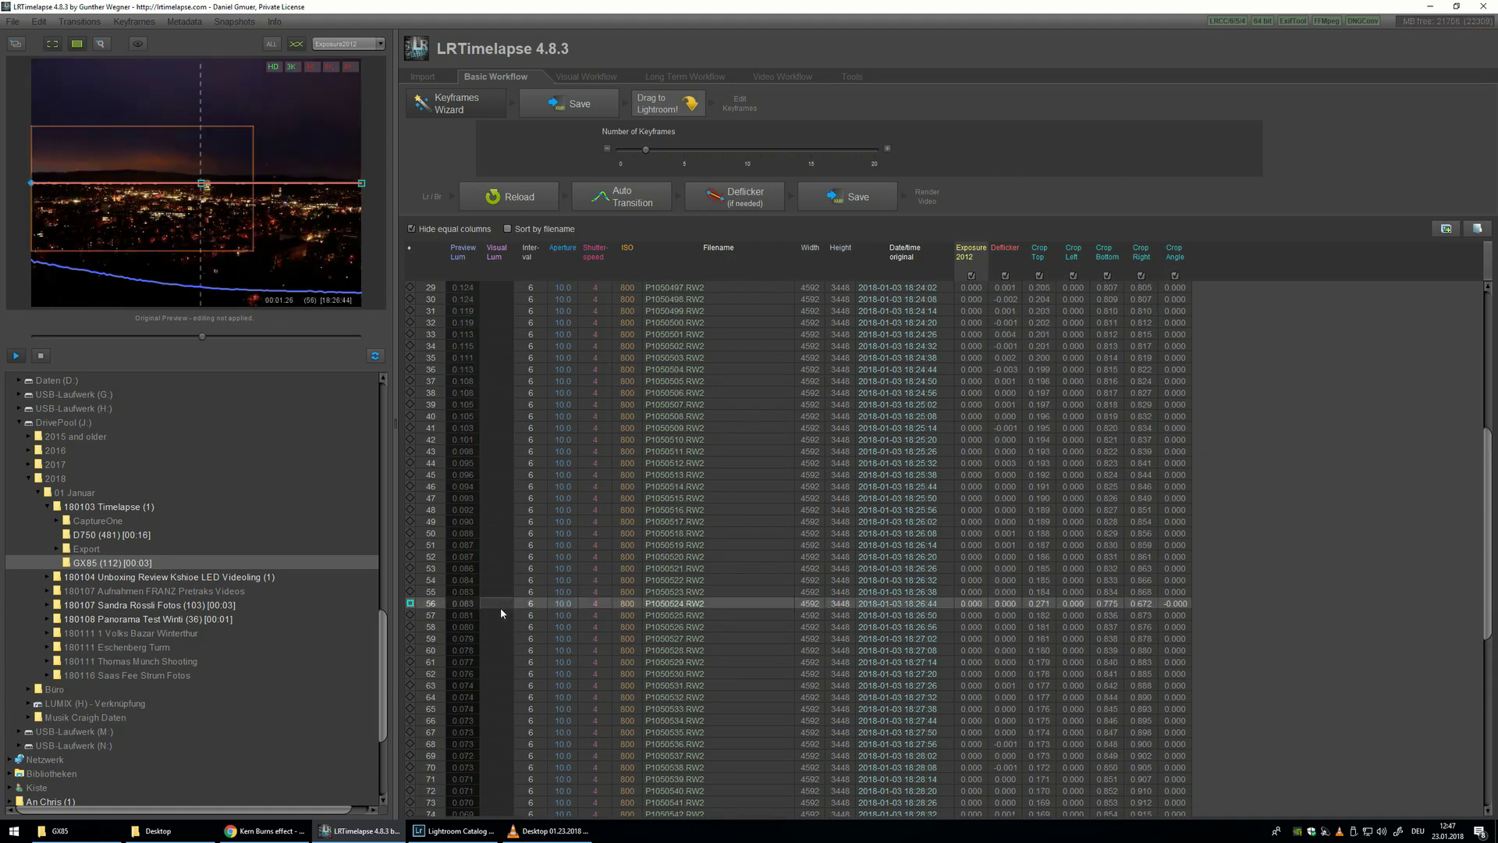
pyautogui.scroll(10, 498, 613)
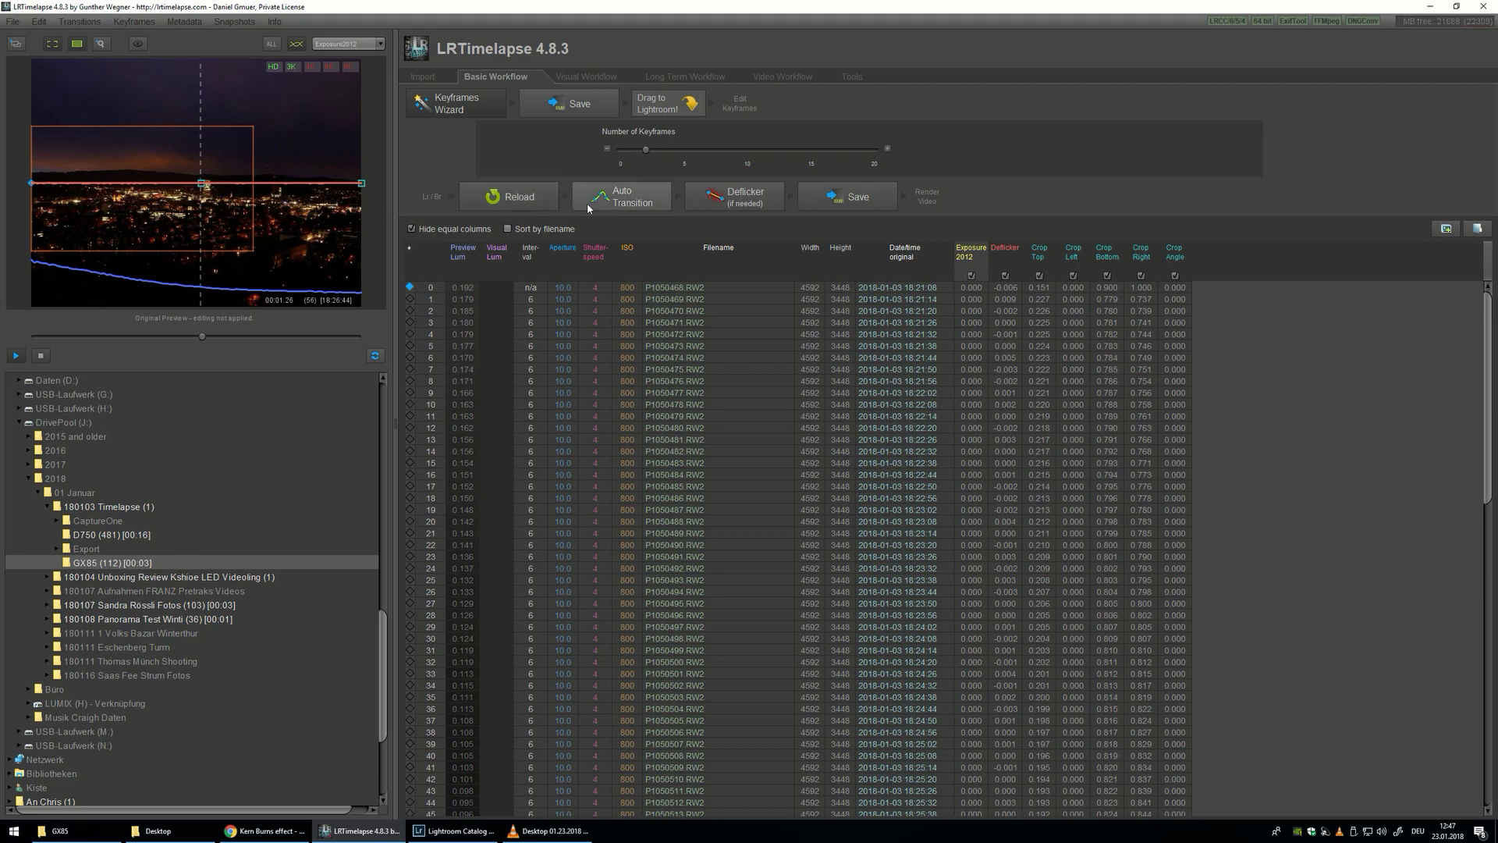
pyautogui.click(620, 199)
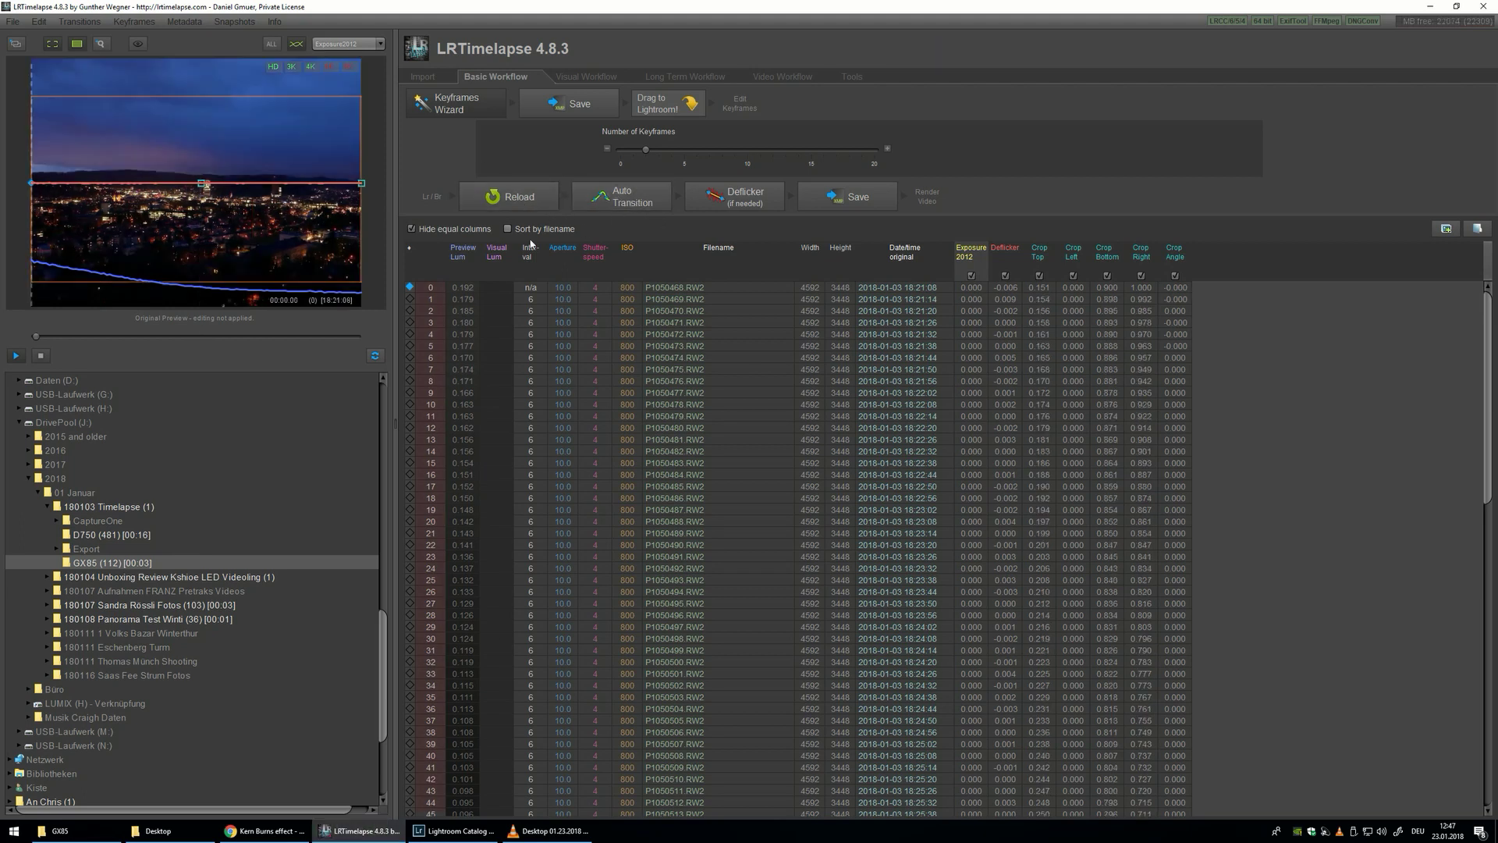
# Examine how the crop frame moves and shrinks by previewing successive frames from the start to the end of the sequence.
pyautogui.click(498, 334)
pyautogui.click(492, 392)
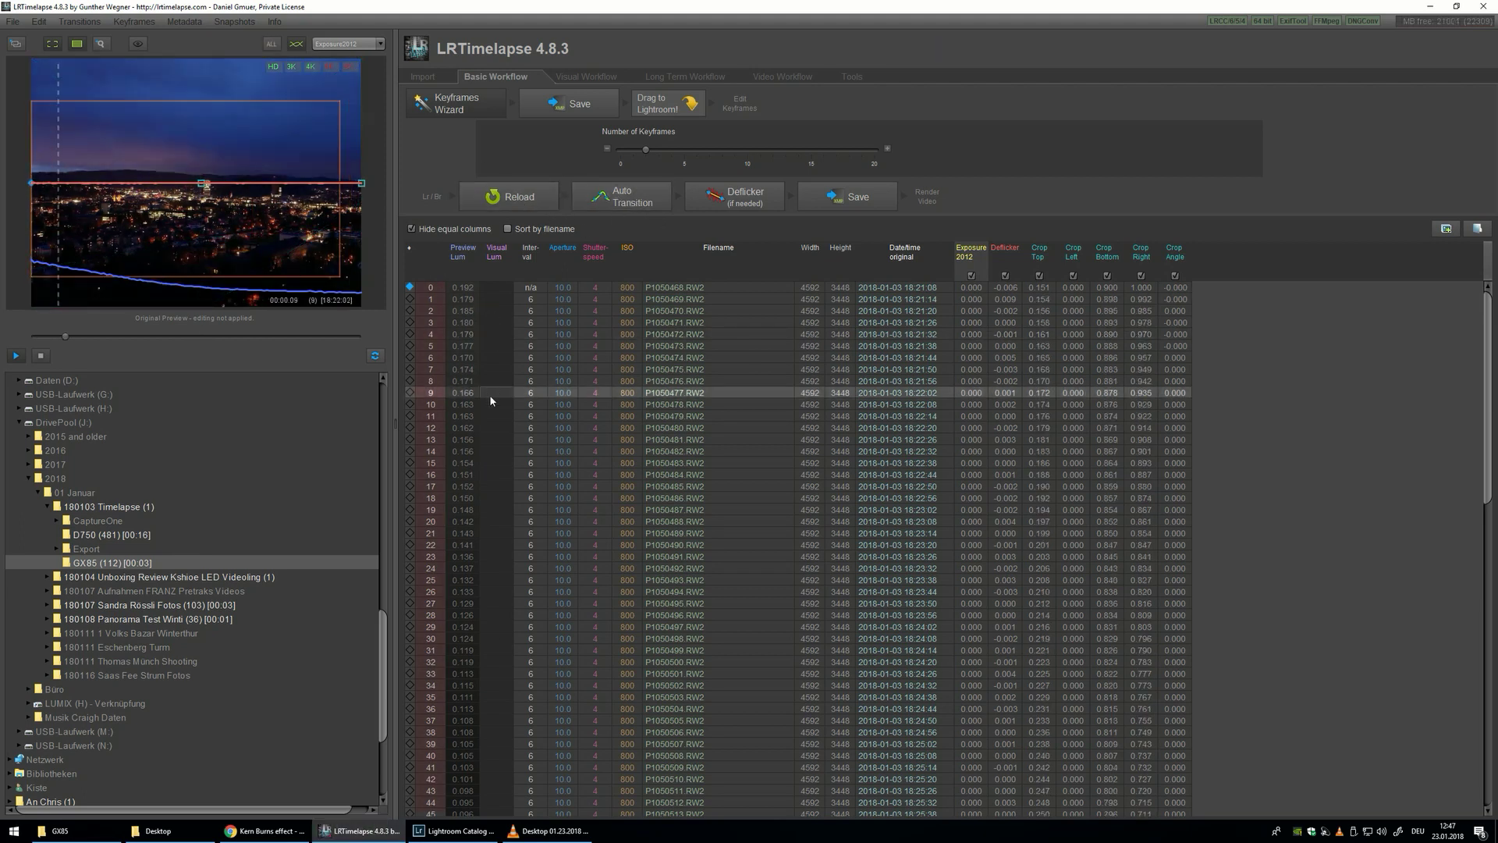
pyautogui.click(488, 463)
pyautogui.click(492, 476)
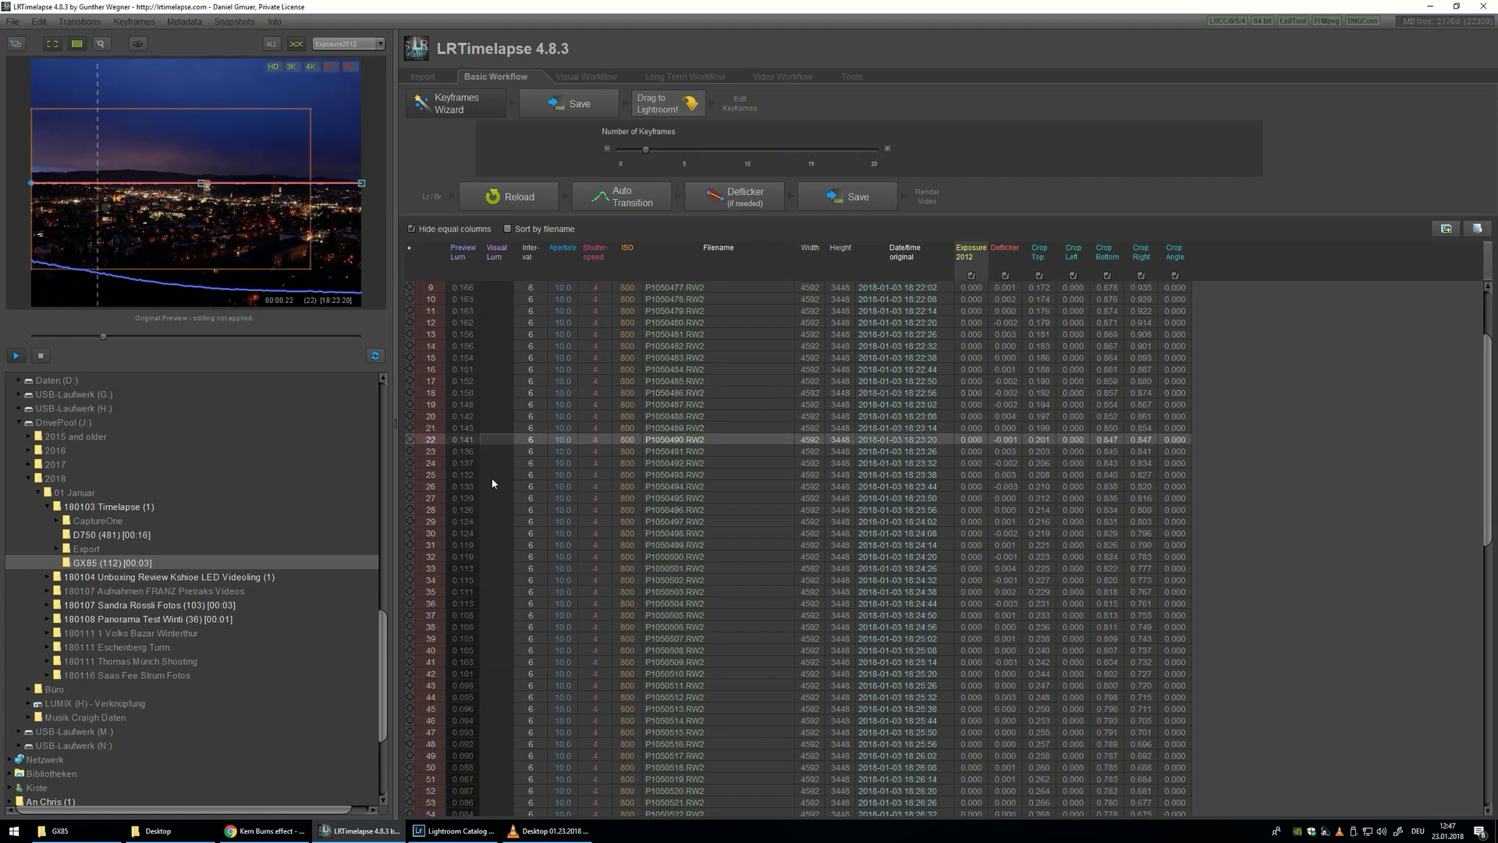
pyautogui.click(499, 542)
pyautogui.click(498, 557)
pyautogui.click(492, 608)
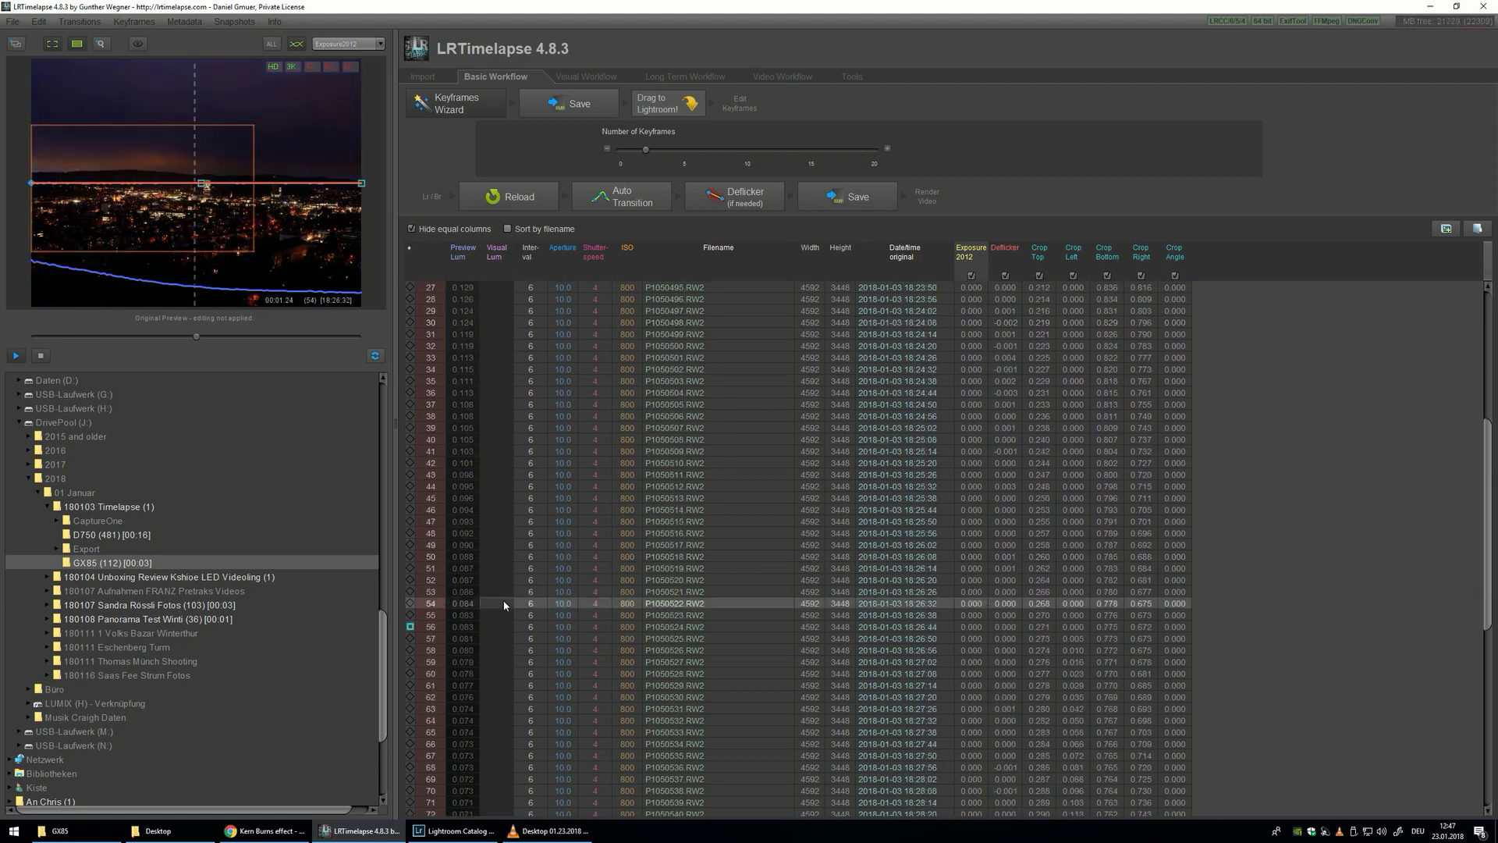
pyautogui.click(499, 614)
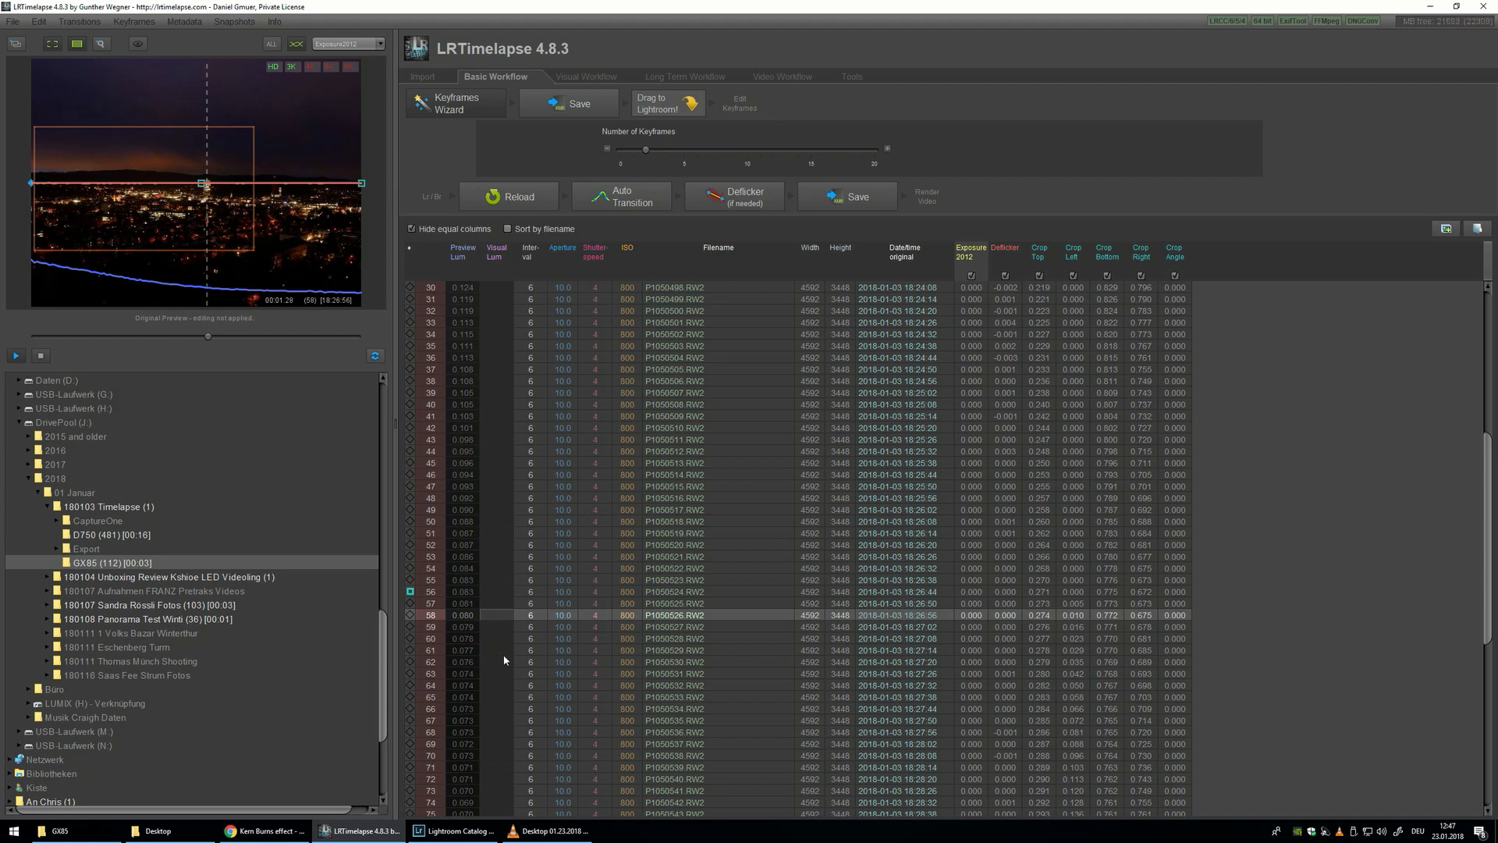
pyautogui.click(504, 660)
pyautogui.click(509, 686)
pyautogui.click(498, 674)
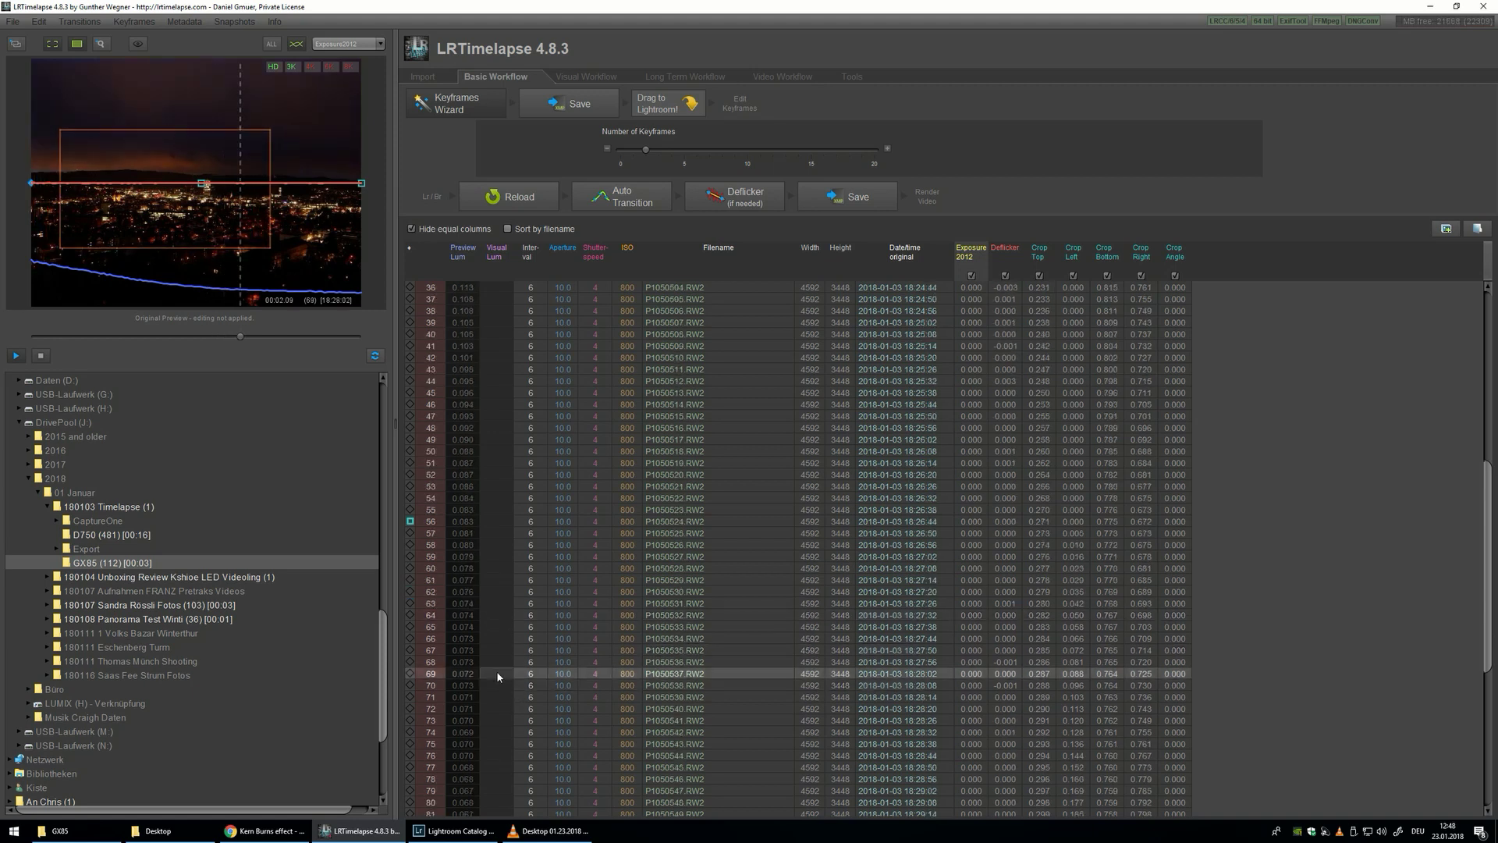
pyautogui.click(503, 677)
pyautogui.click(500, 683)
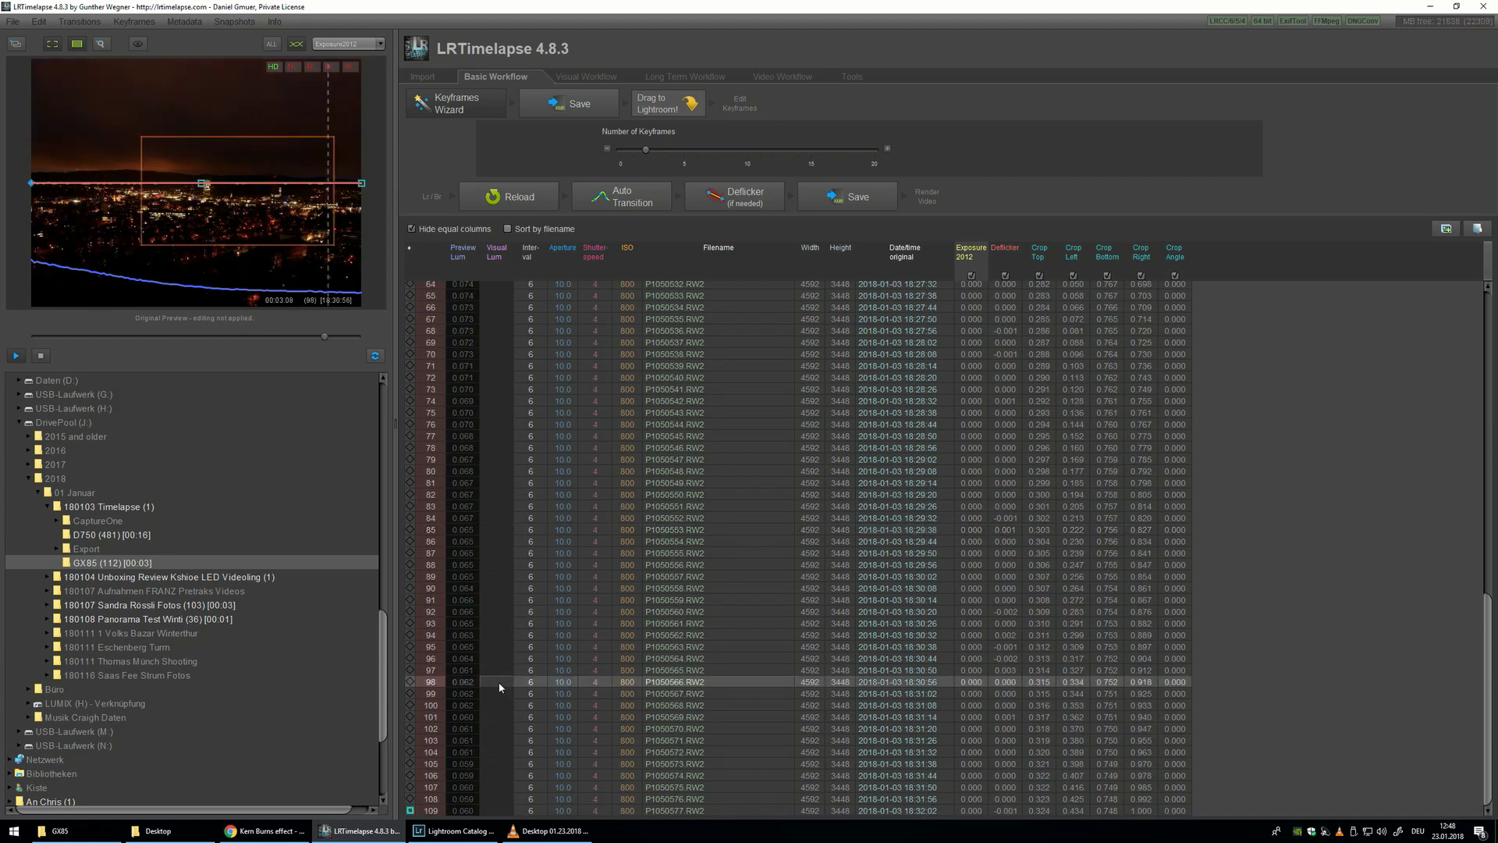
pyautogui.click(500, 723)
pyautogui.click(504, 765)
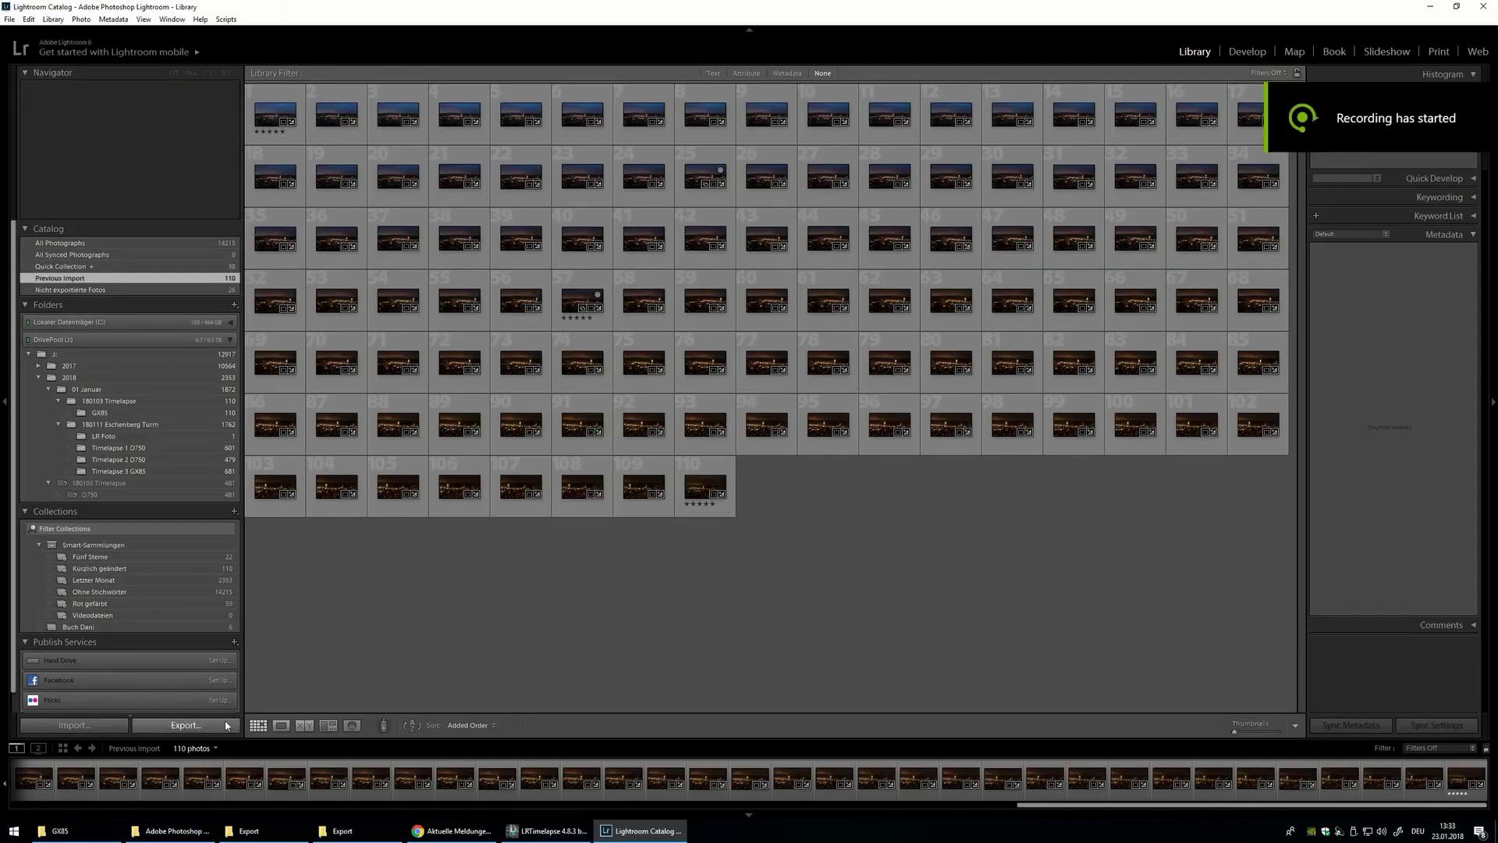
# In Lightroom, try to export all photos of the previous import with the LRT (JPG, 4K) preset, cancelling at the aspect-ratio confirmation.
pyautogui.hotkey('ctrl', 'a')
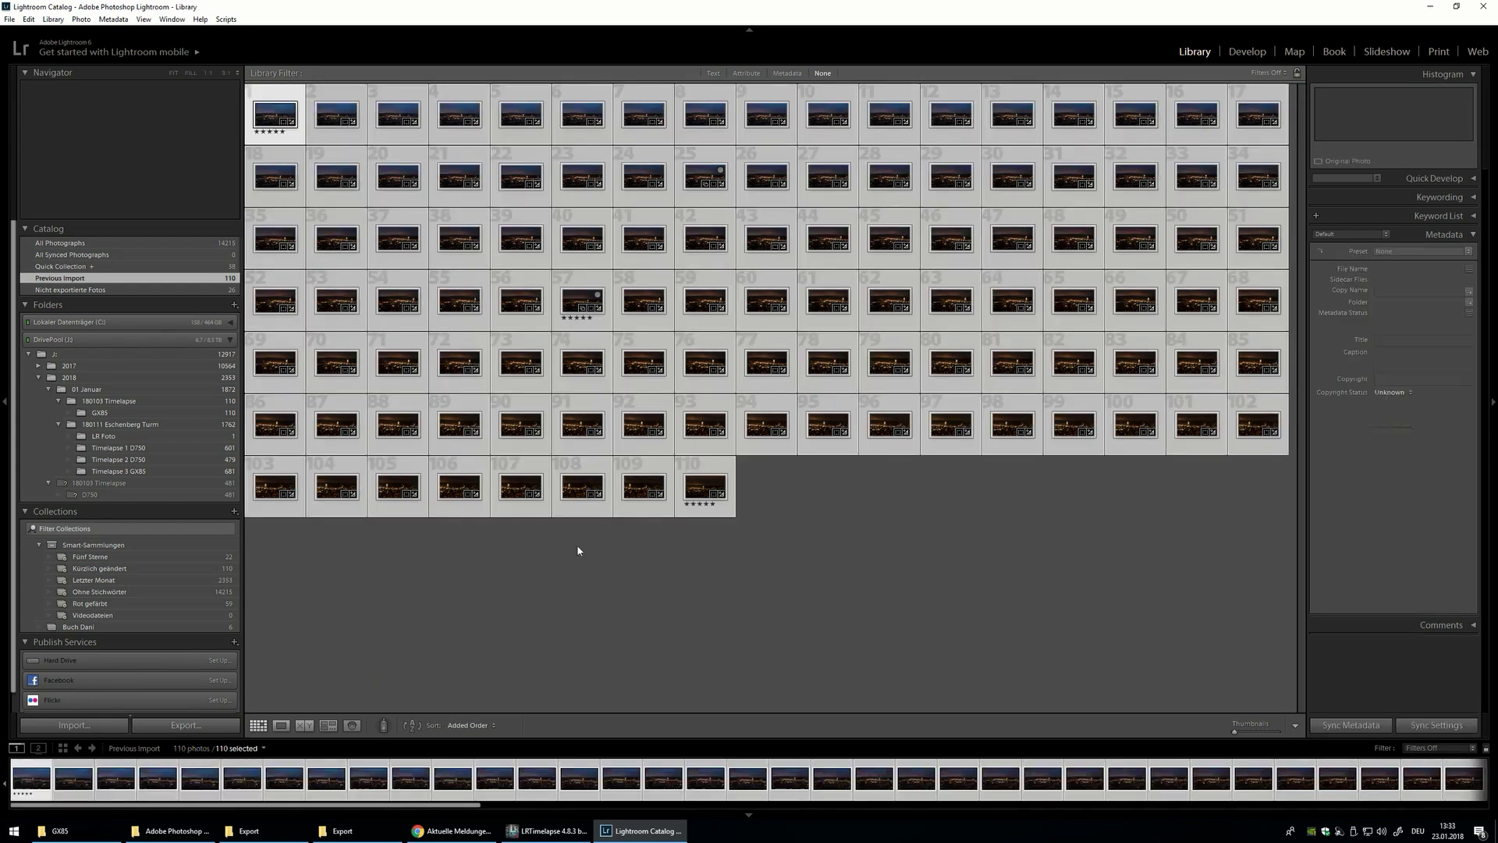
pyautogui.click(207, 726)
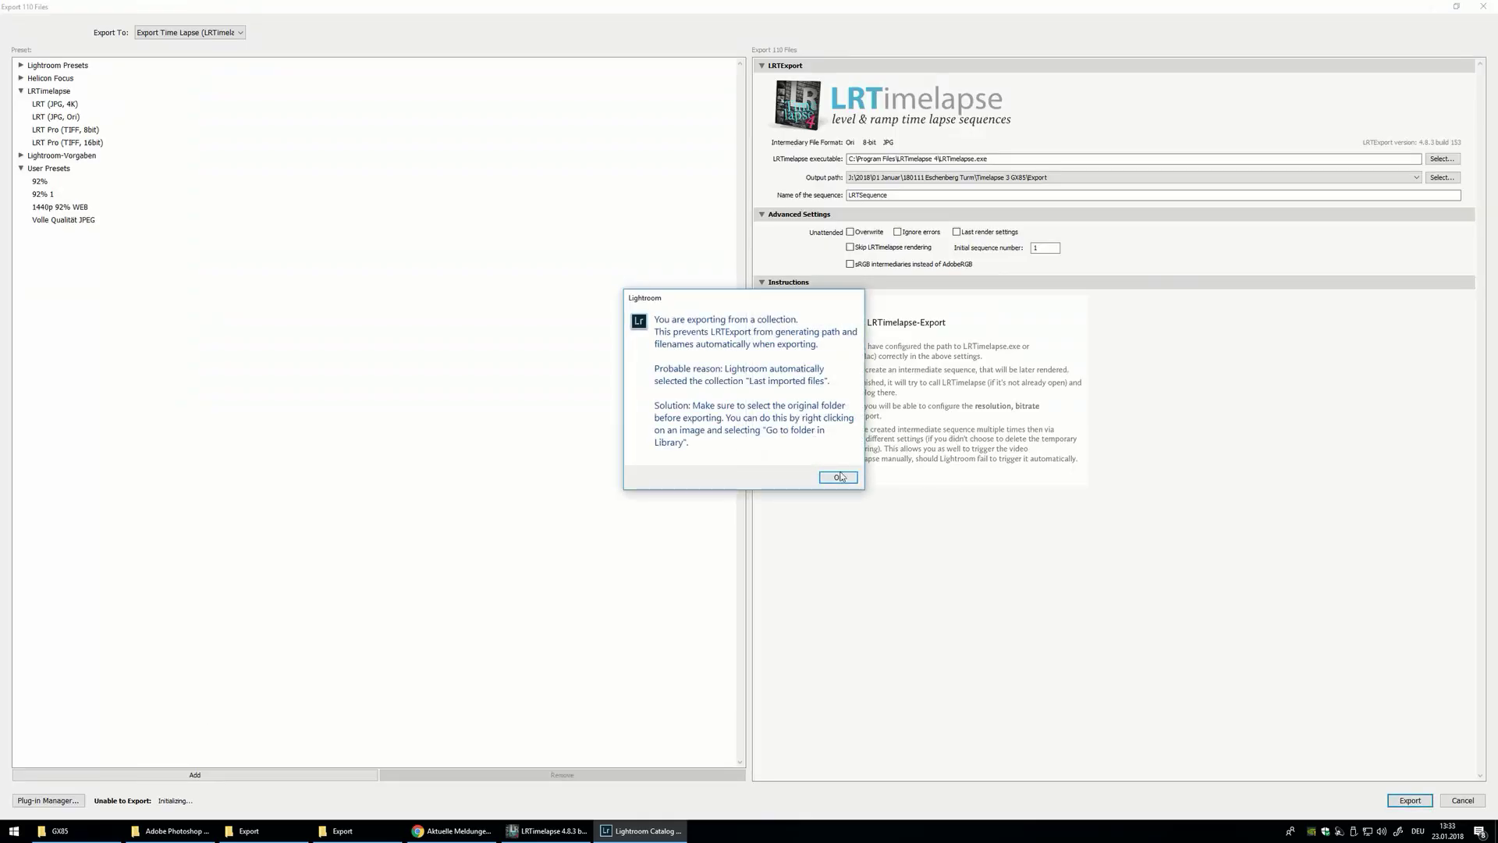
pyautogui.click(840, 478)
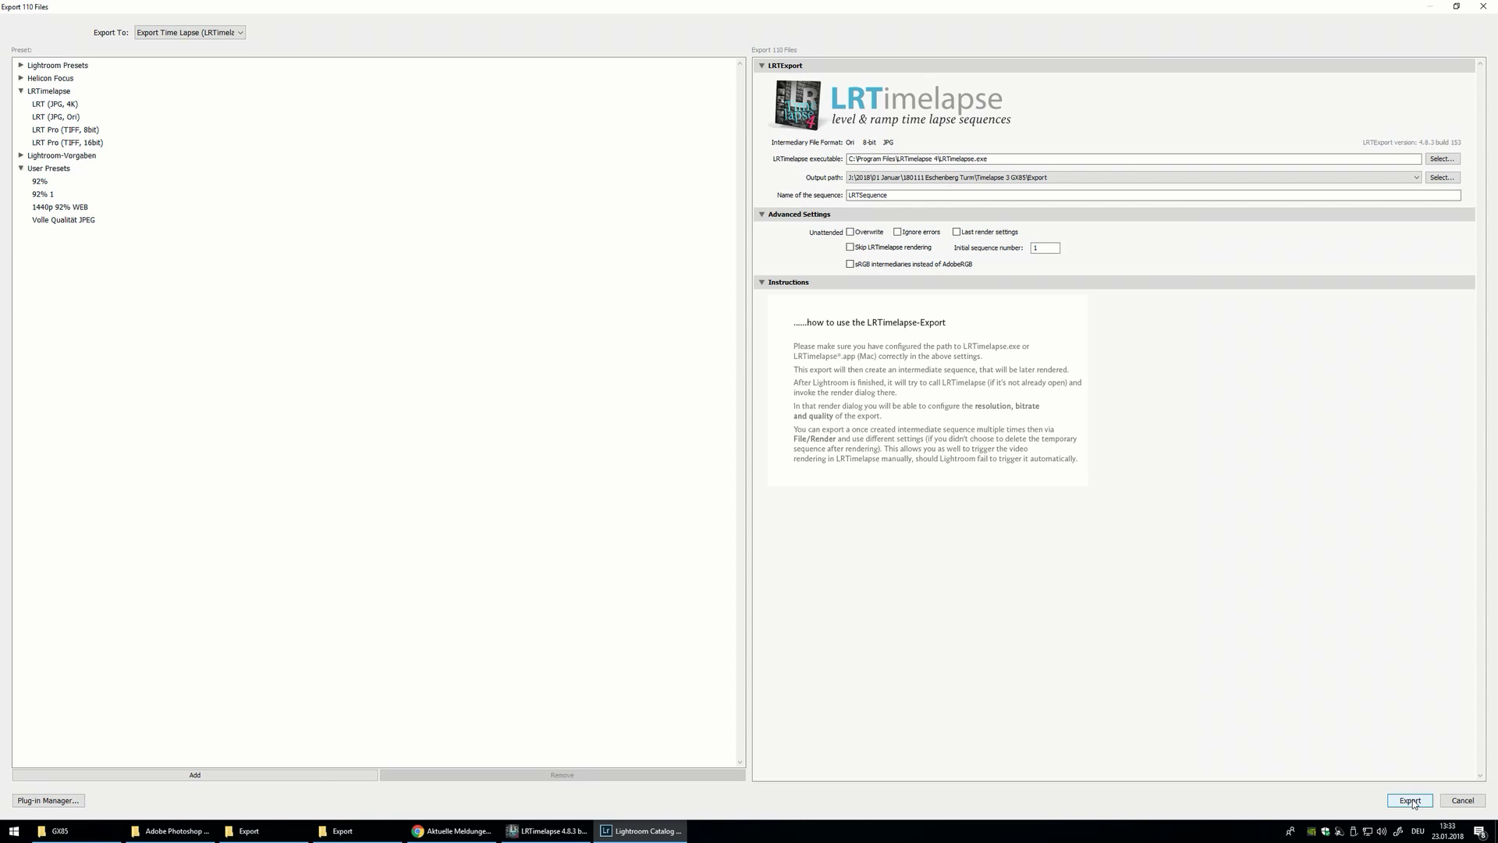
pyautogui.click(79, 105)
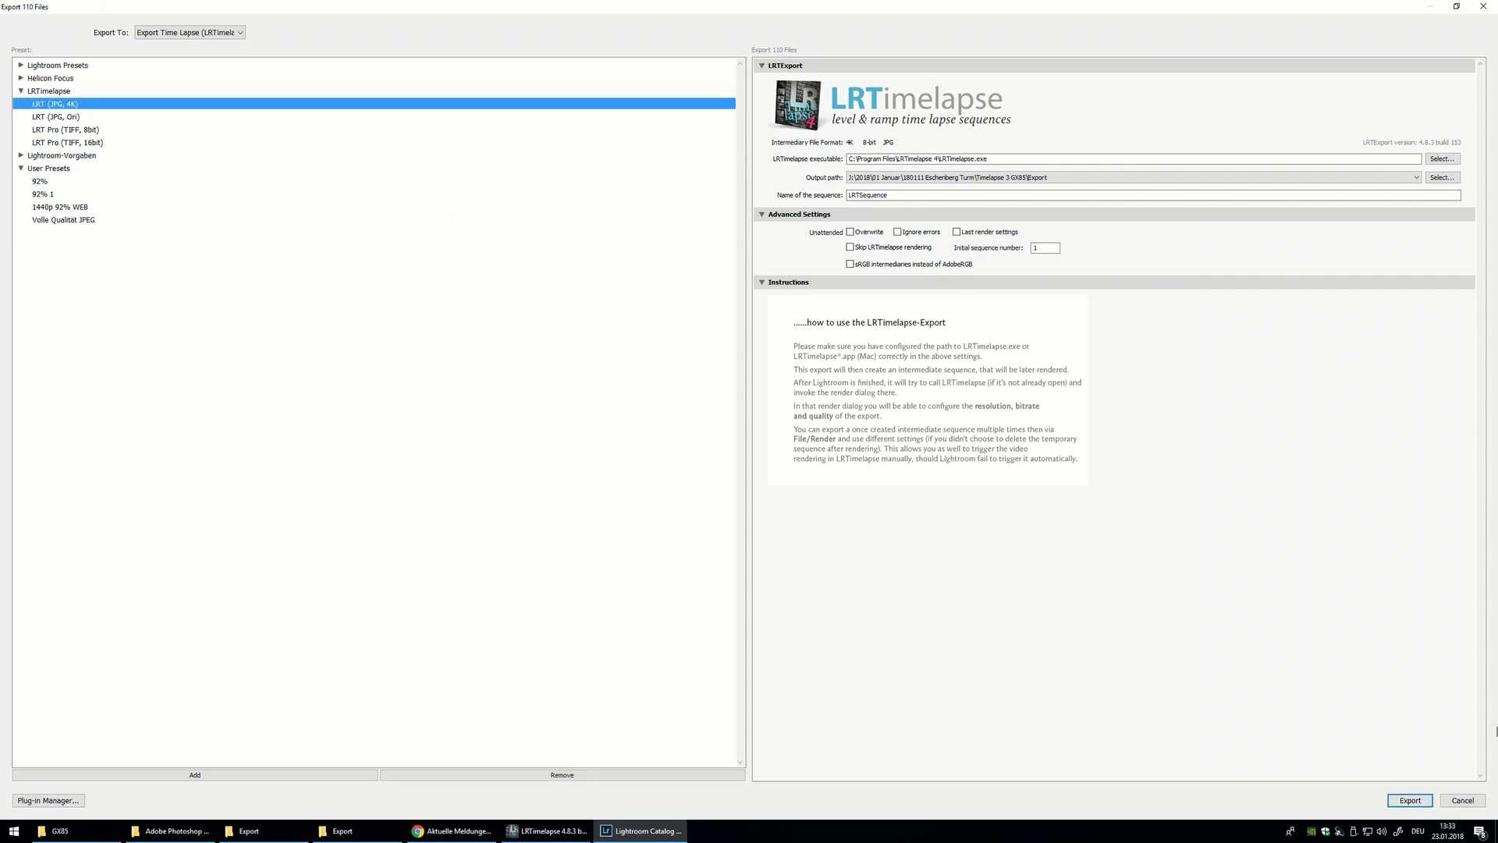
pyautogui.click(1409, 800)
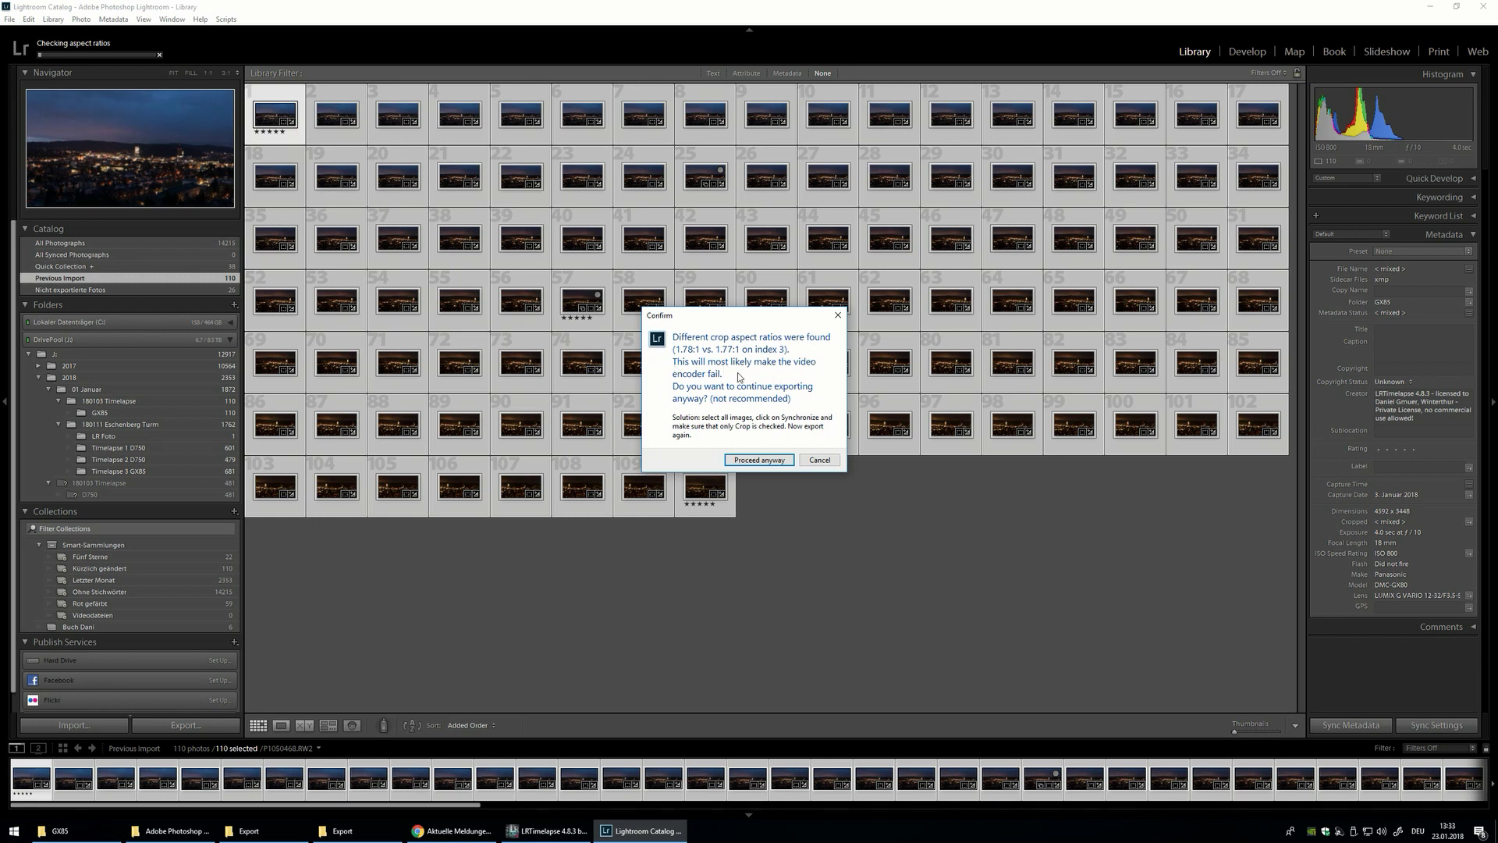
pyautogui.click(819, 461)
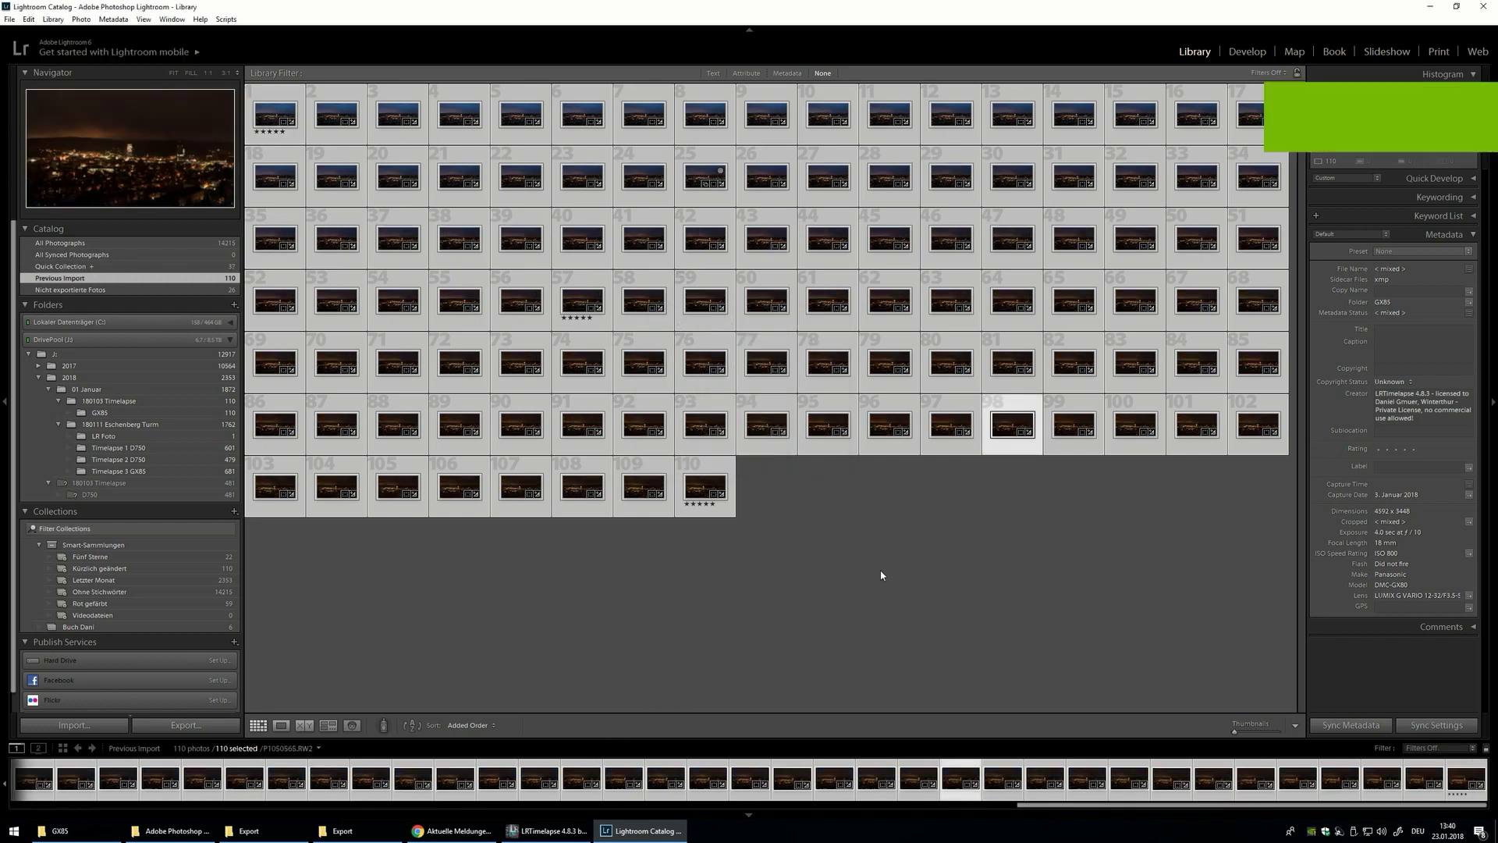